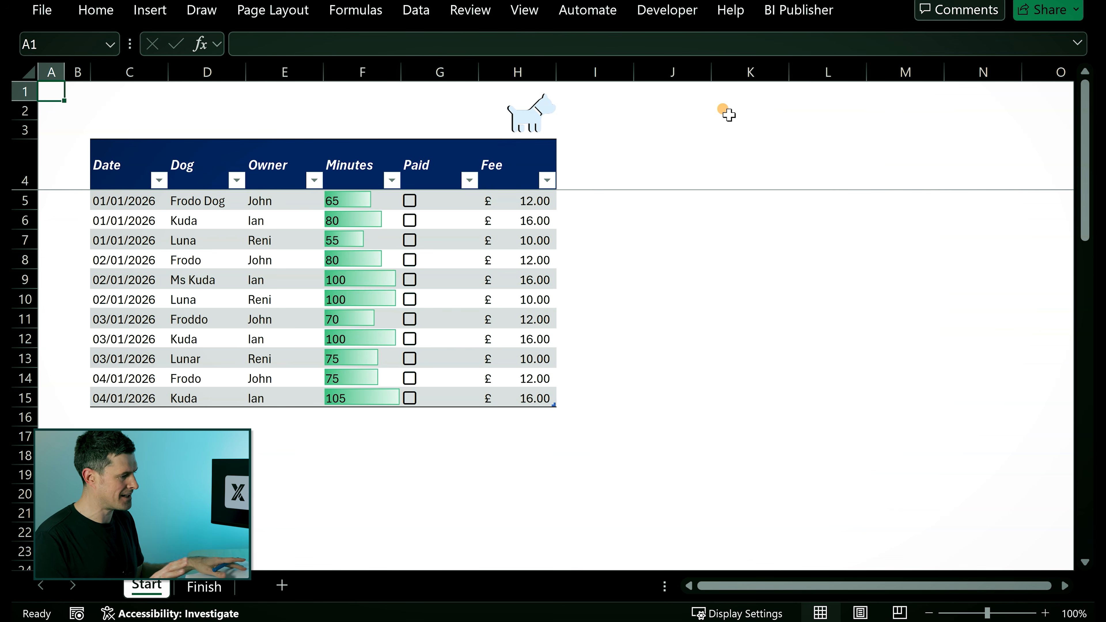
- Turn on the sheet gridlines
click(299, 112)
key(alt)
key(w)
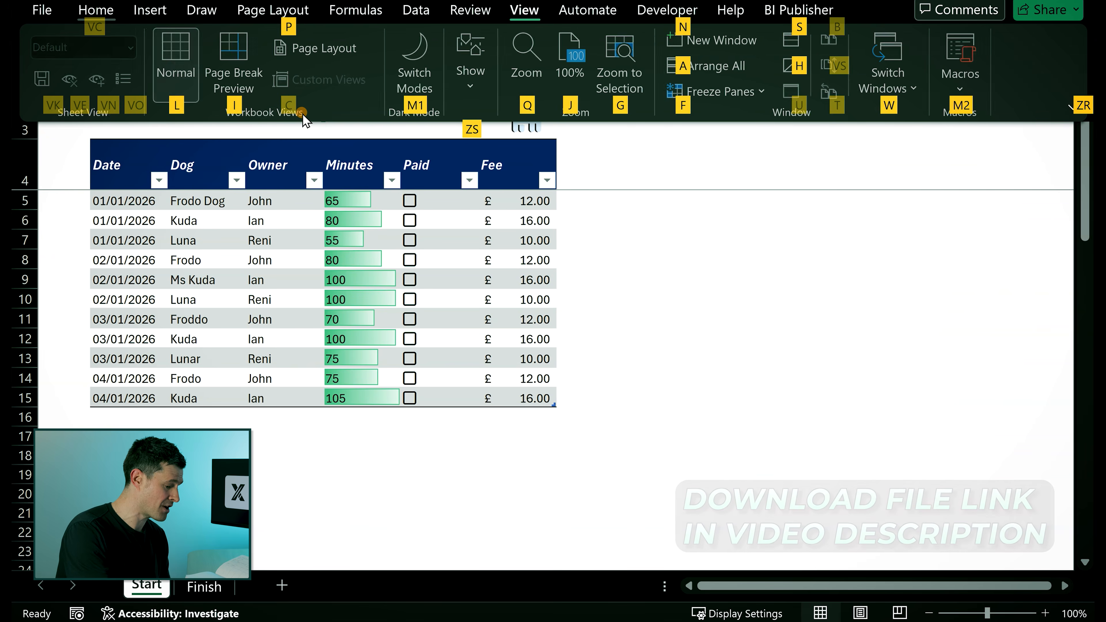
key(v)
key(g)
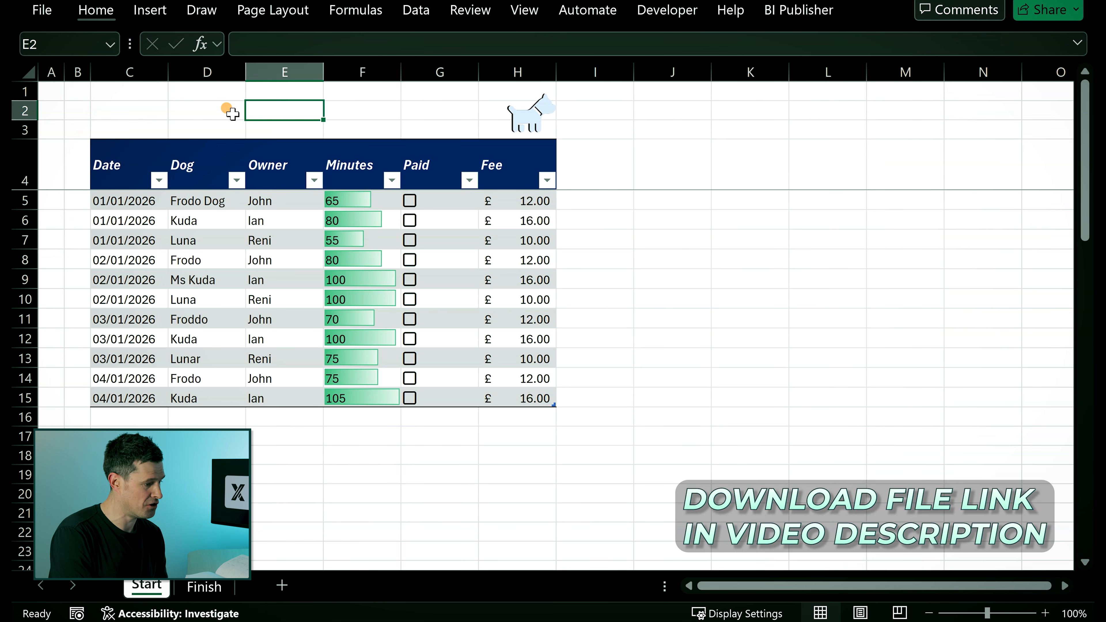
- Move the dog picture beside the table's last rows and insert blank rows above the table so its header sits in row 10
drag(532, 116, 587, 388)
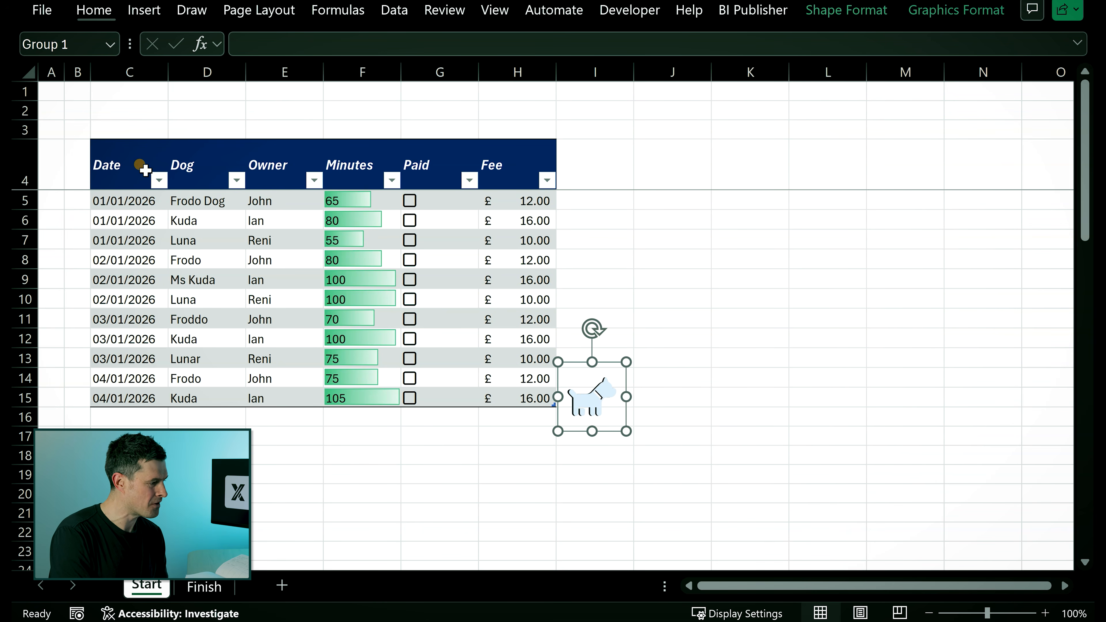
click(25, 110)
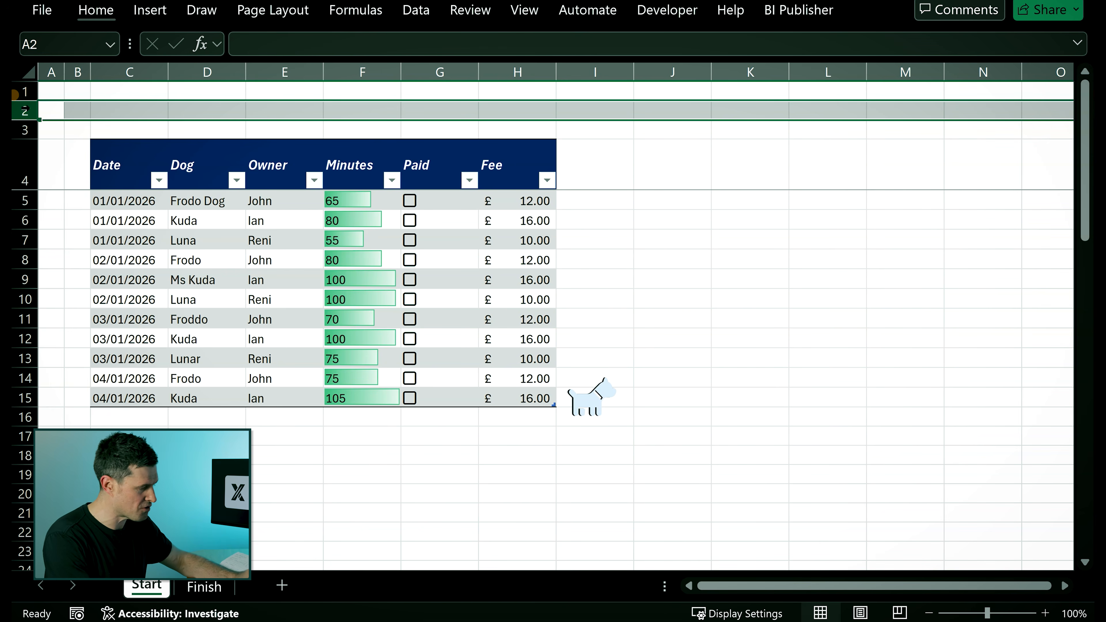
key(ctrl+shift+plus)
key(ctrl+shift+plus)
key(ctrl+shift+plus)
key(ctrl+shift+plus)
key(ctrl+shift+plus)
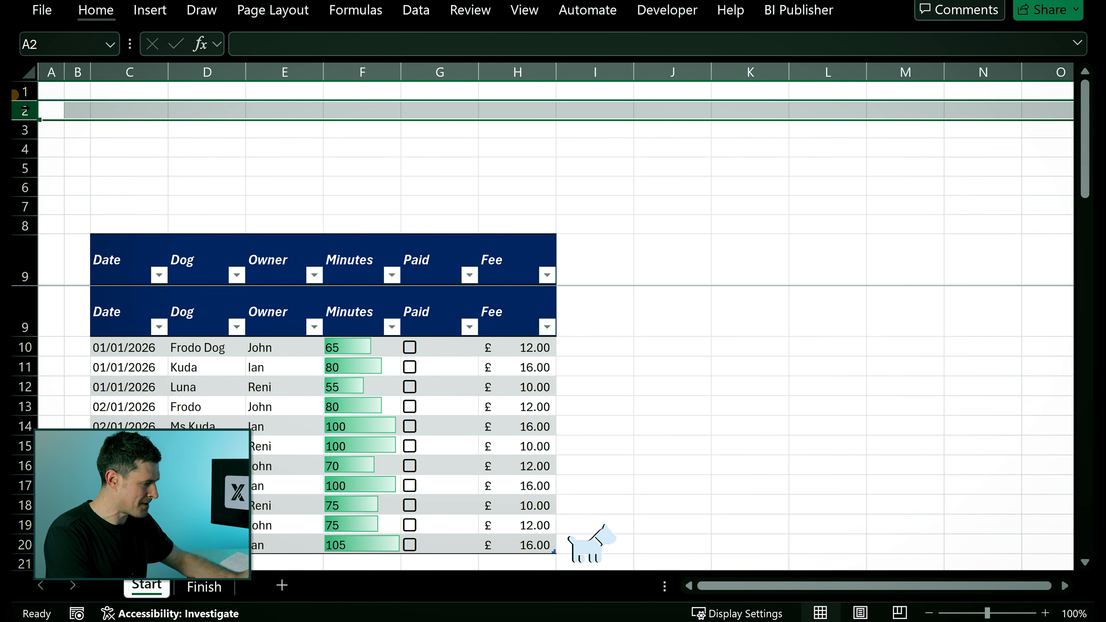
key(ctrl+shift+plus)
key(Left)
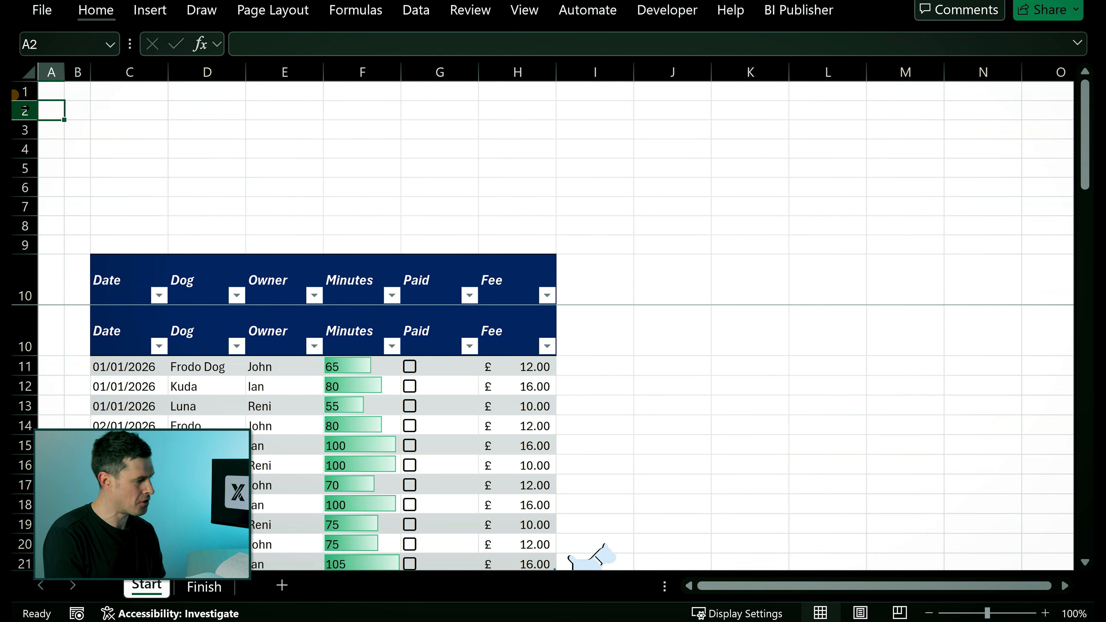
- Give cells C2:E3 a light grey fill
key(Right)
key(Right)
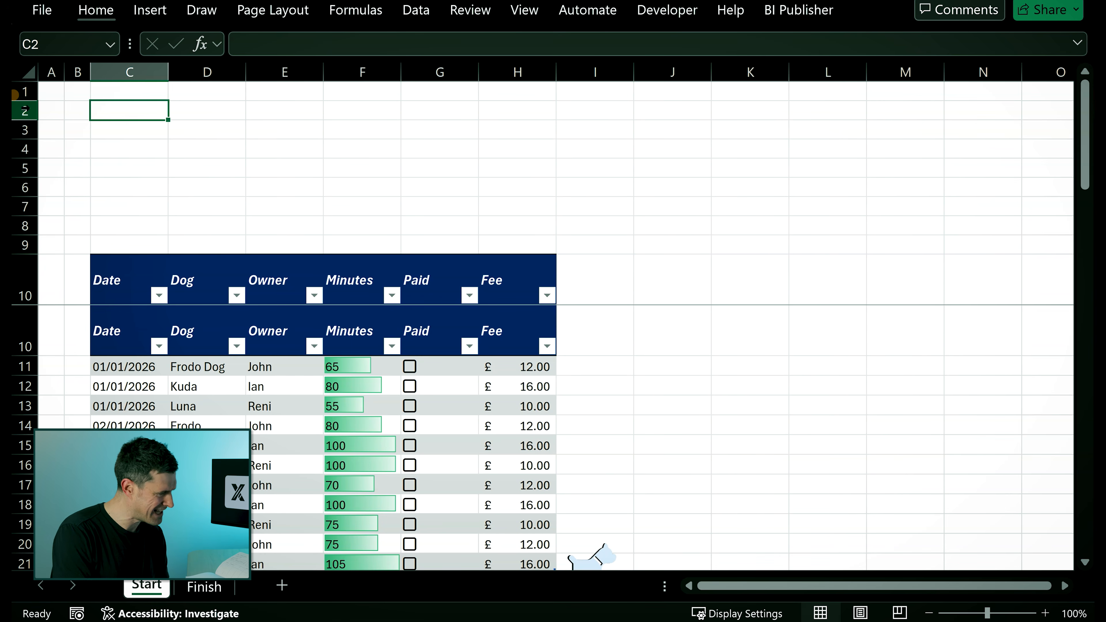
key(shift+Right)
key(shift+Right)
key(shift+Down)
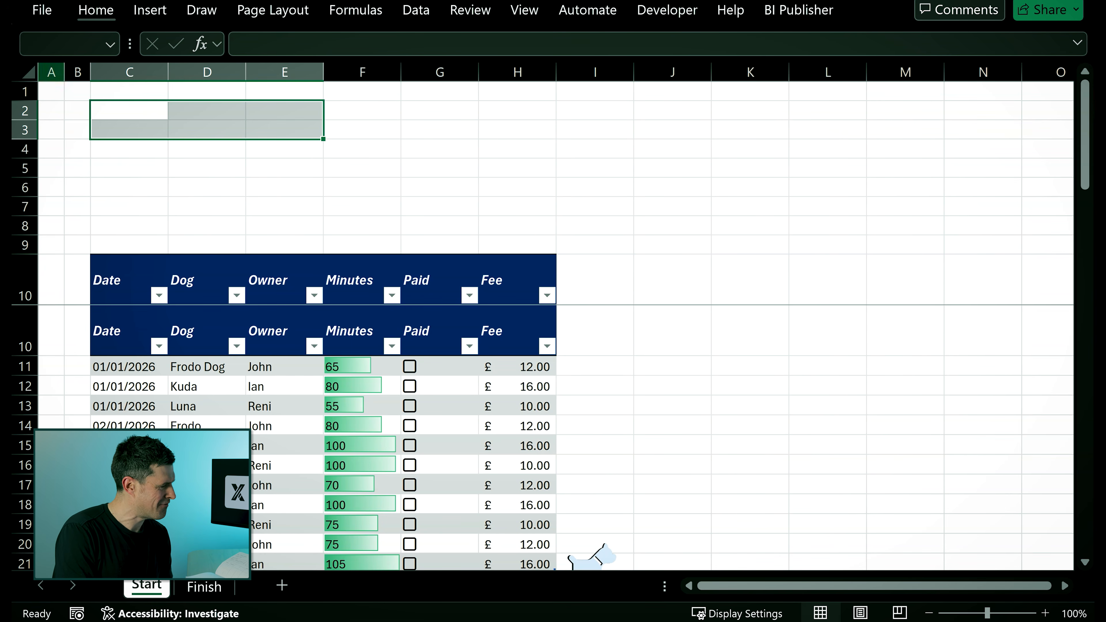
click(93, 19)
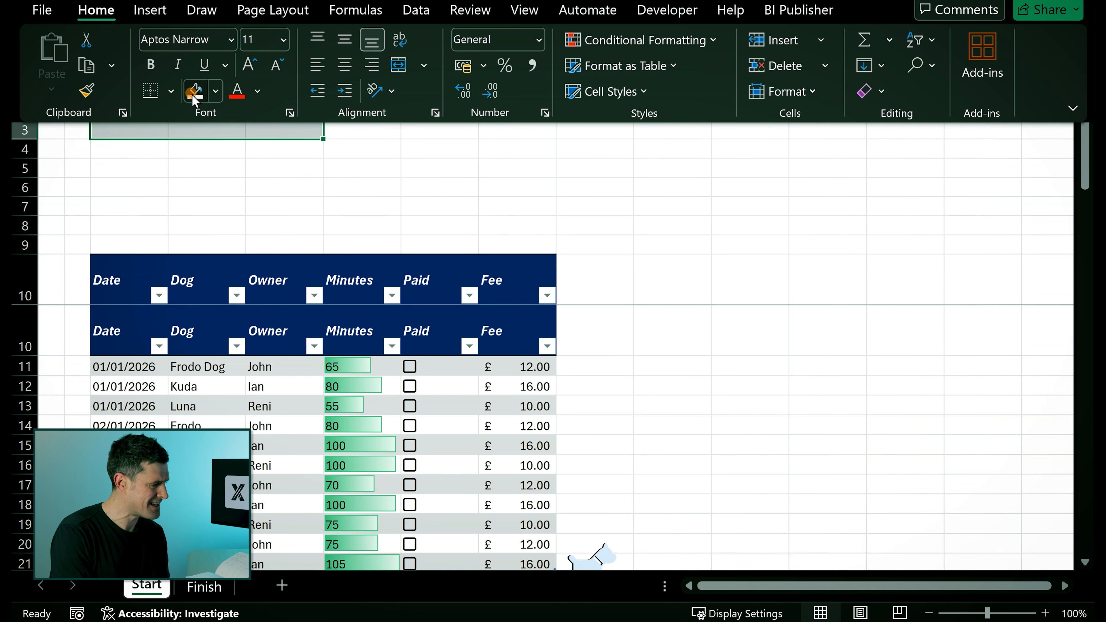
click(130, 177)
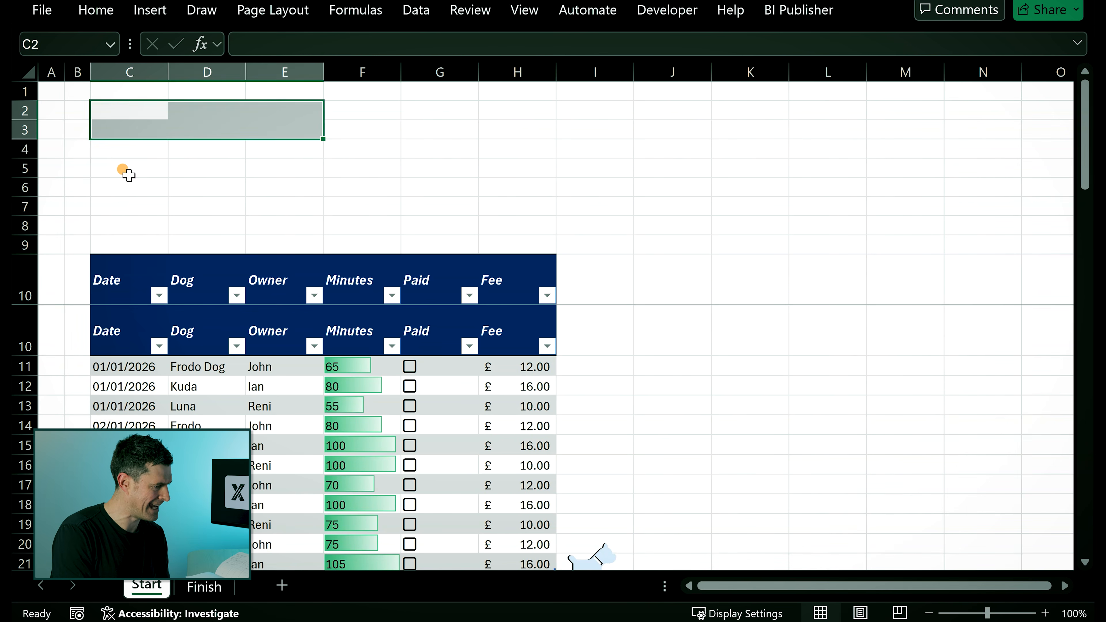
- Repeat the light grey fill on cells C5:E8
click(130, 175)
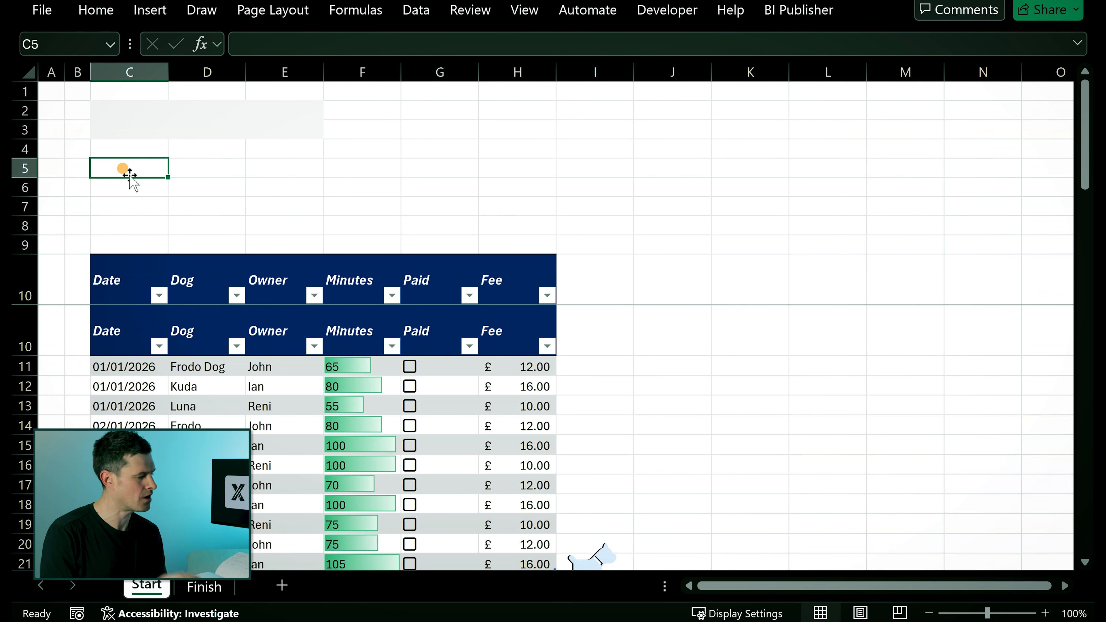
key(shift+Right)
key(shift+Right)
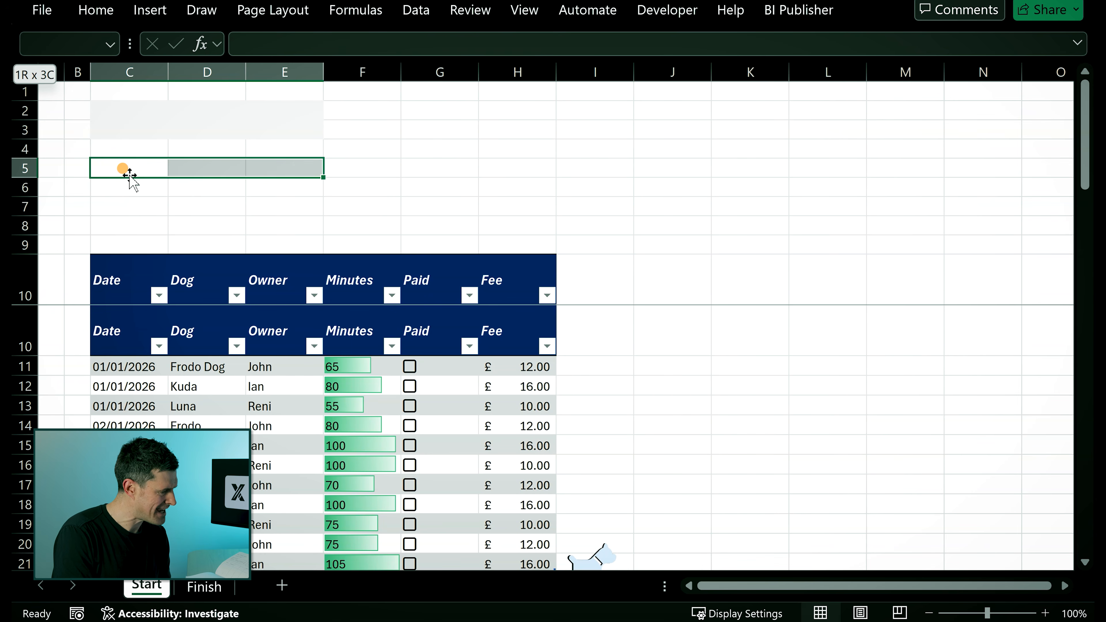
key(shift+Down)
key(shift+Down)
key(shift+Down)
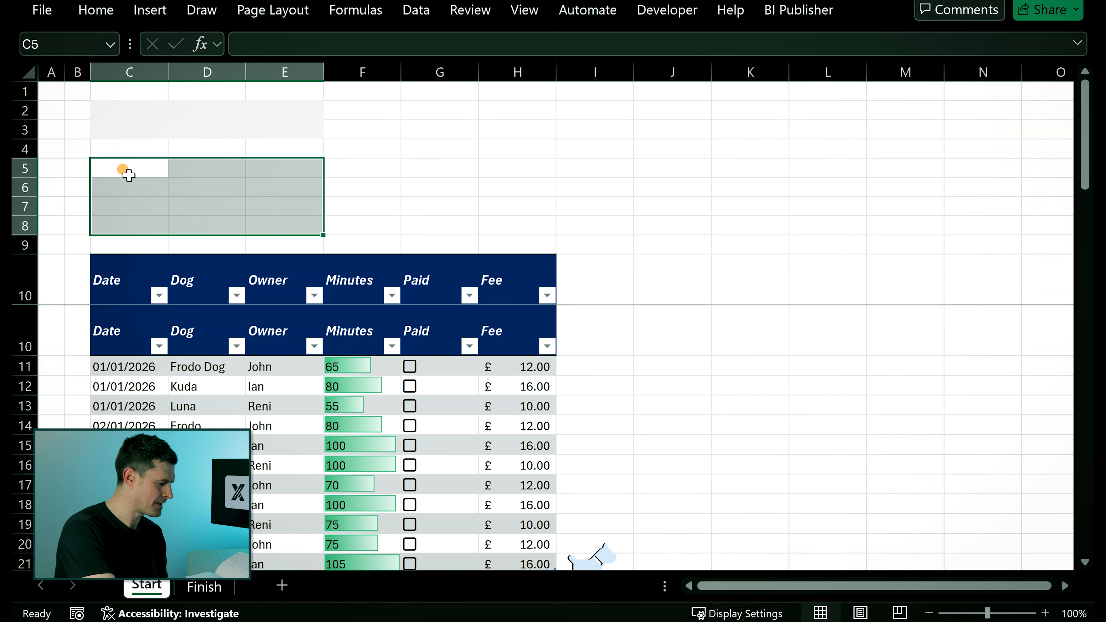
key(F4)
- Repeat the light grey fill on cells G2:H8
key(Up)
key(Up)
key(Up)
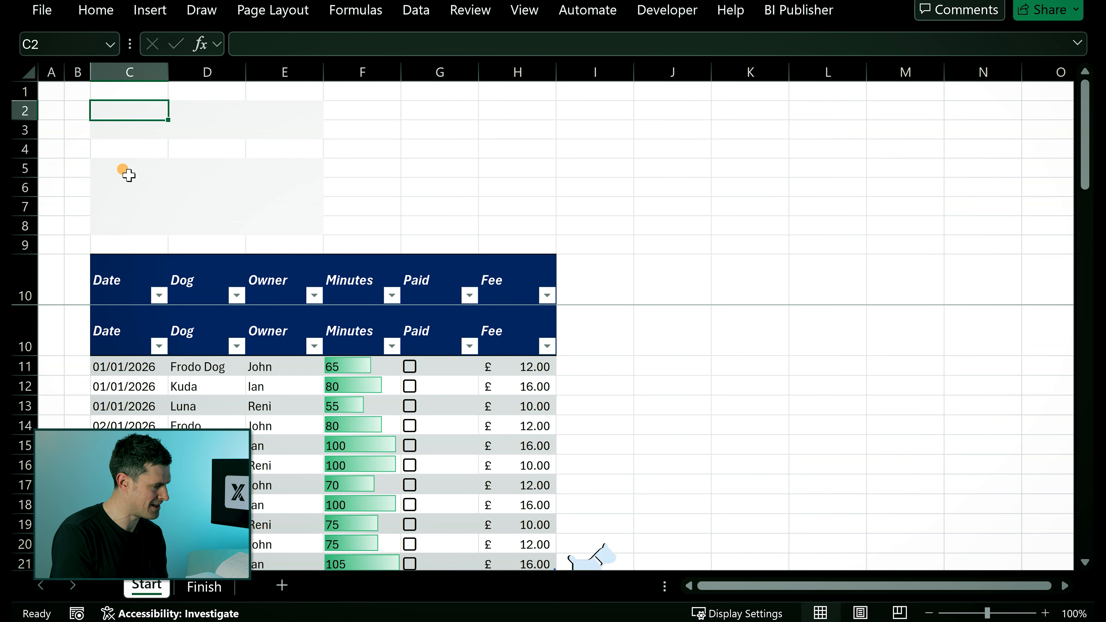
key(Right)
key(Right)
key(Right)
key(Right)
key(shift+Right)
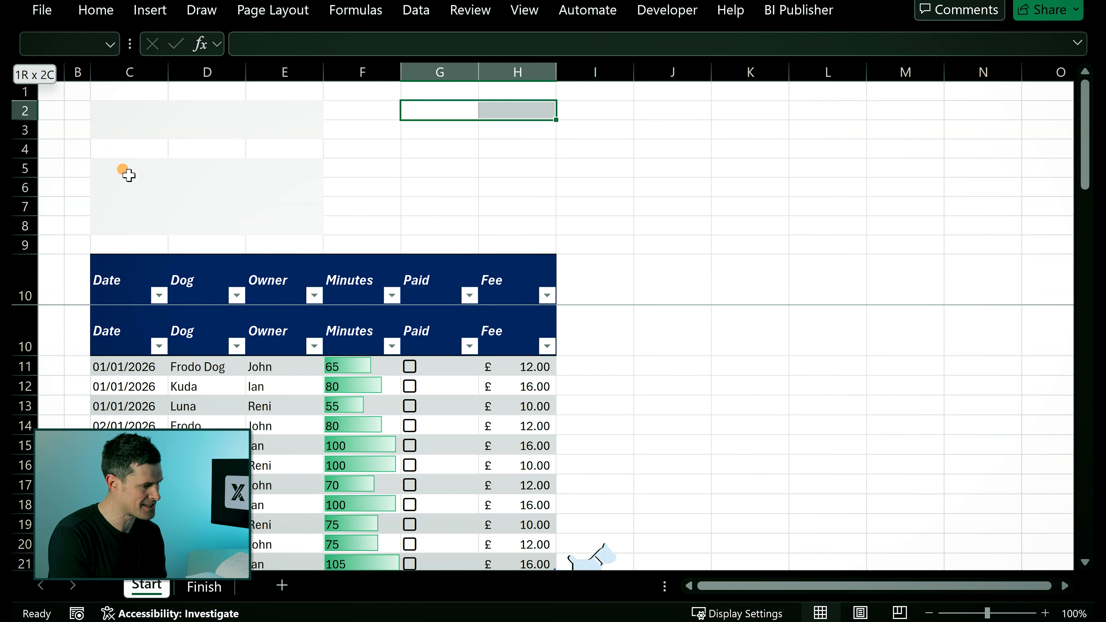
key(shift+Down)
key(shift+Down)
key(shift+Down)
key(shift+Down)
key(shift+Down)
key(shift+Down)
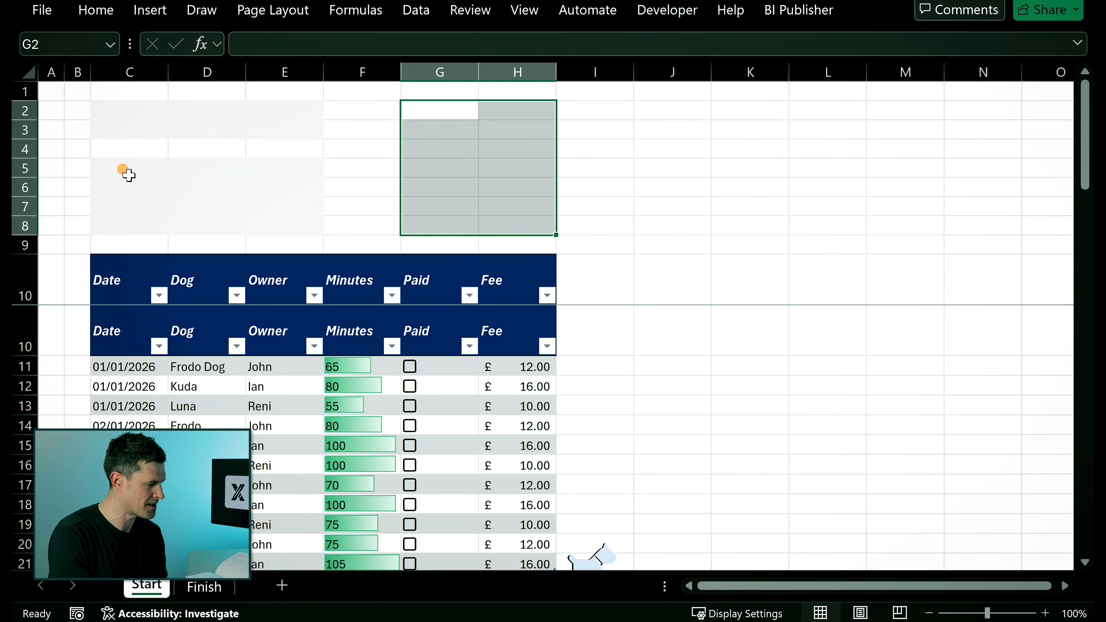
scroll(213, 431, down, 1)
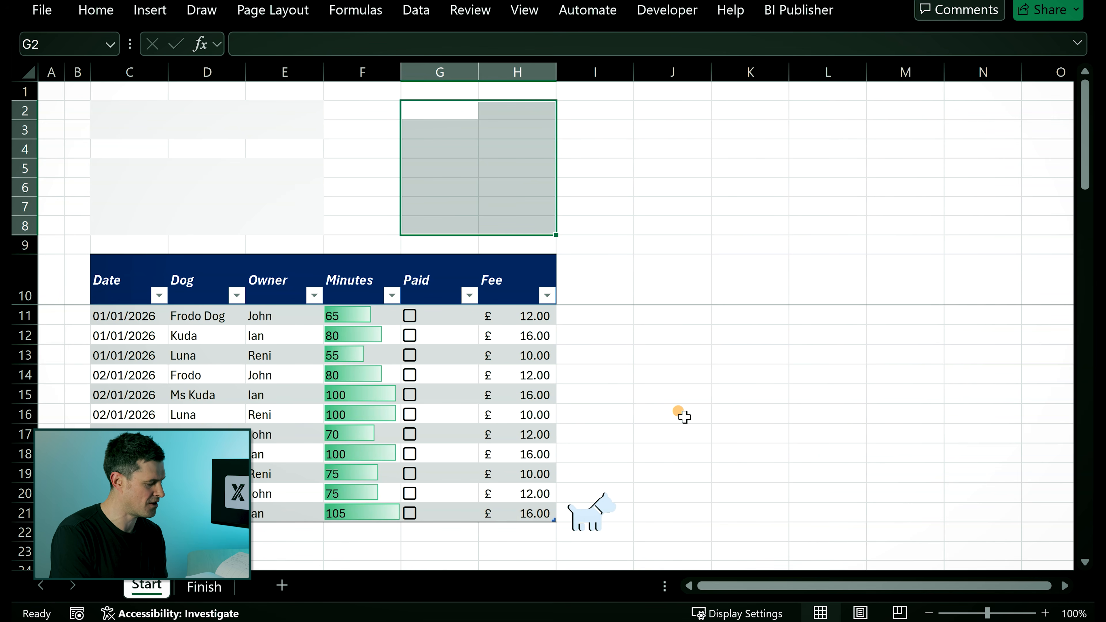
key(F4)
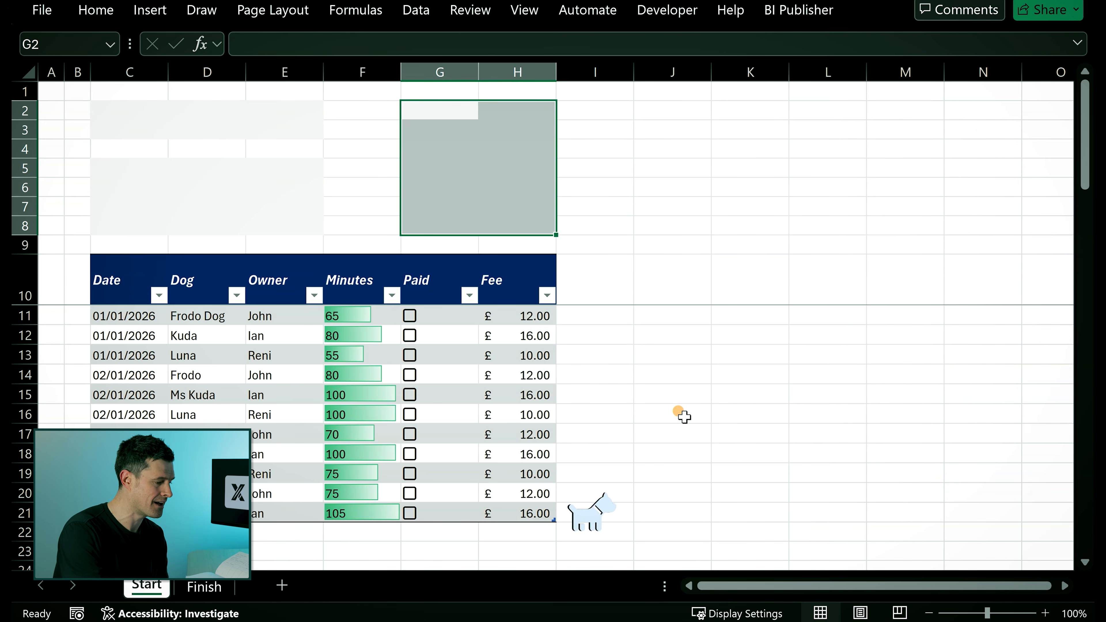
click(652, 109)
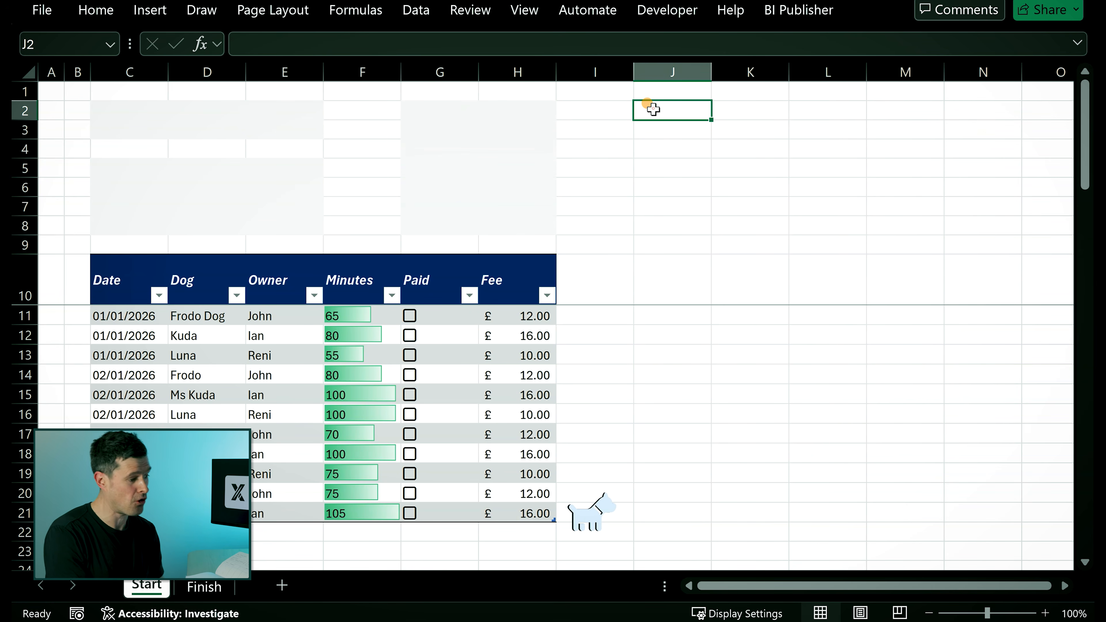
click(485, 110)
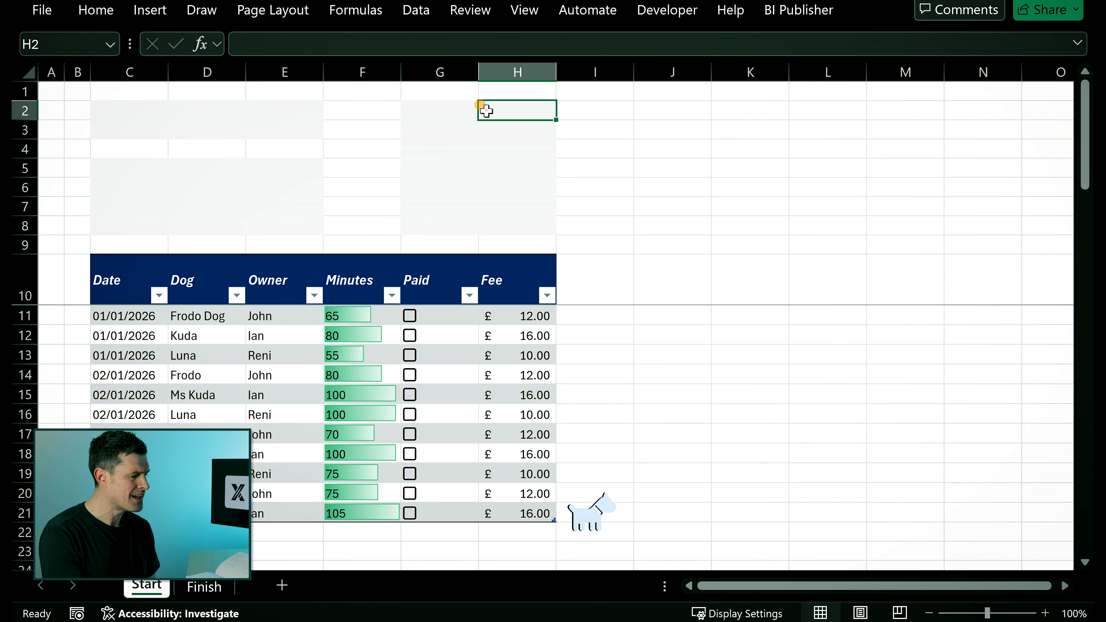
key(Left)
key(shift+Right)
key(shift+Down)
key(shift+Down)
key(shift+Down)
key(shift+Down)
key(shift+Down)
key(shift+Down)
key(shift+Down)
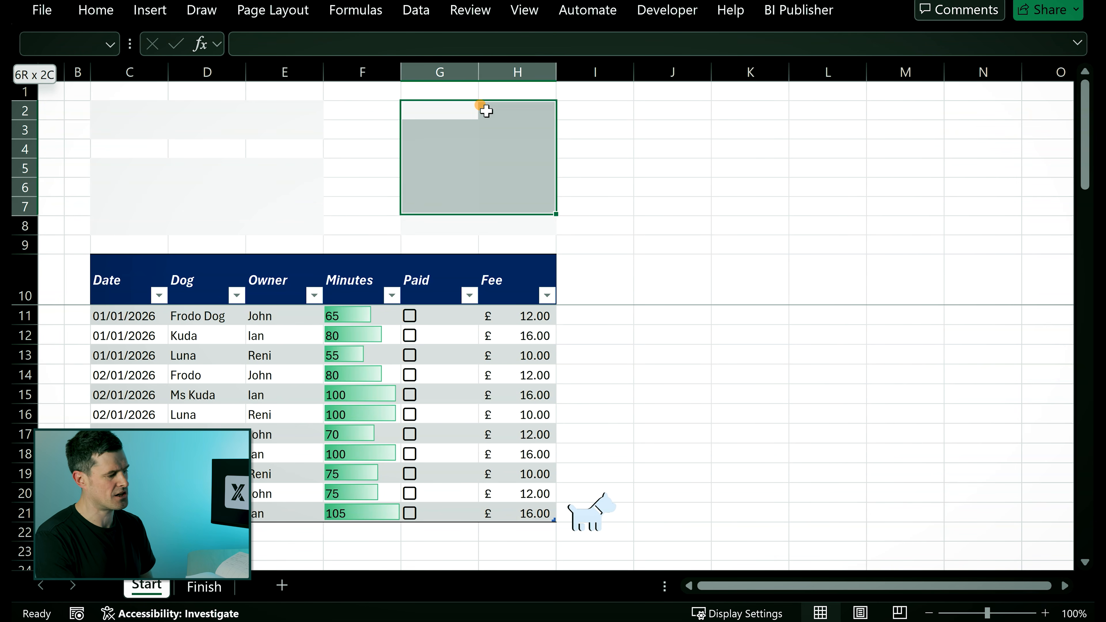
key(shift+Up)
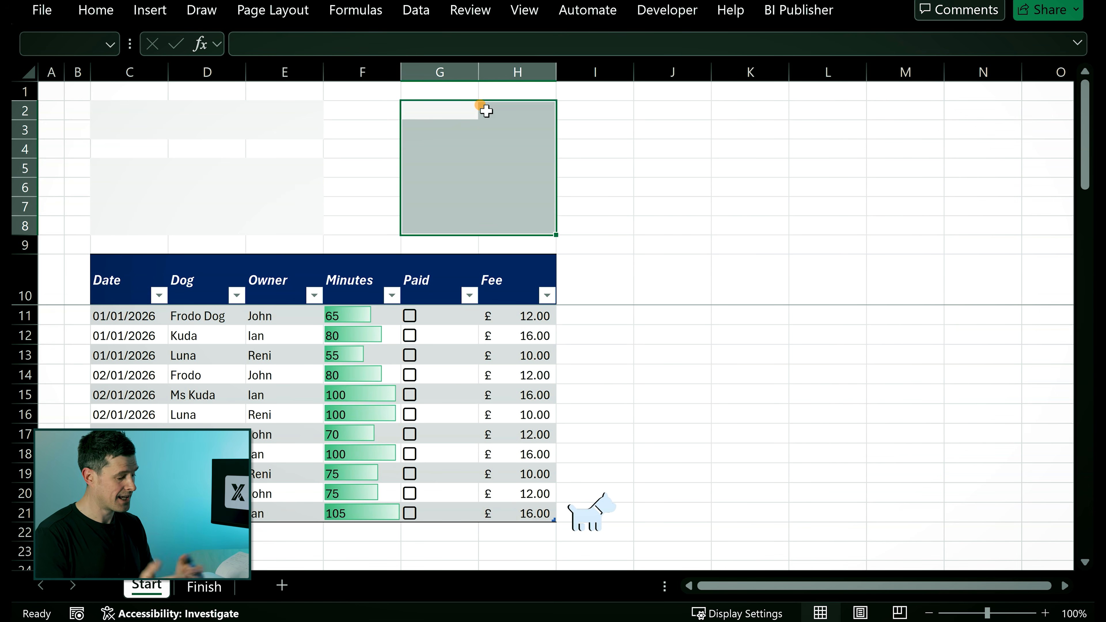
key(Right)
key(Right)
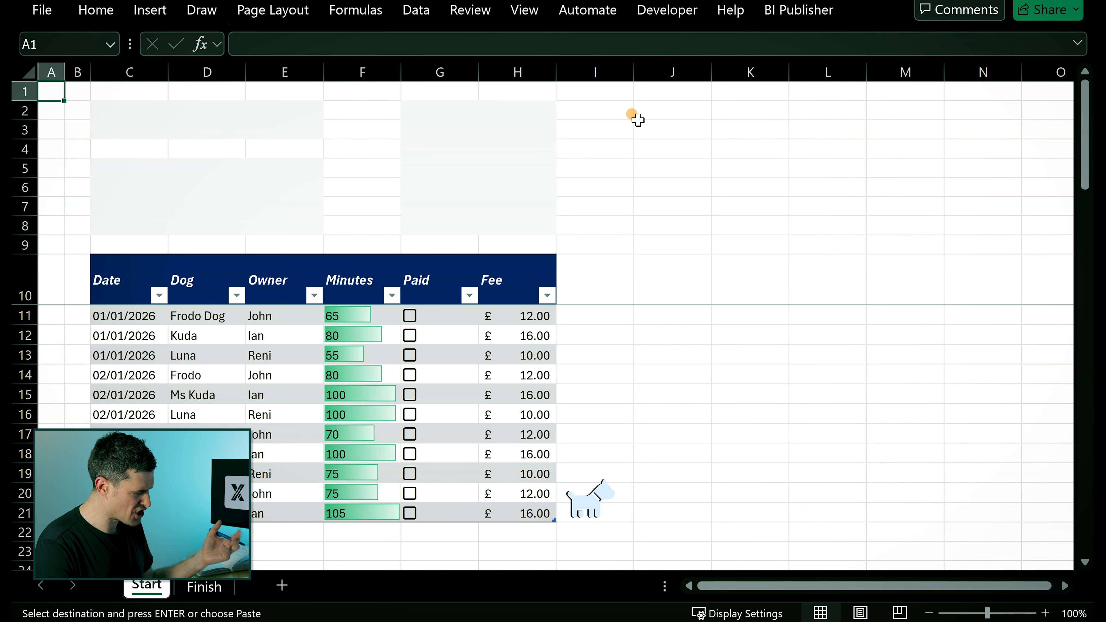
- Copy the JANUARY WALKS title block C2:E3 from the Finish sheet and paste it into C2 on the Start sheet
click(196, 588)
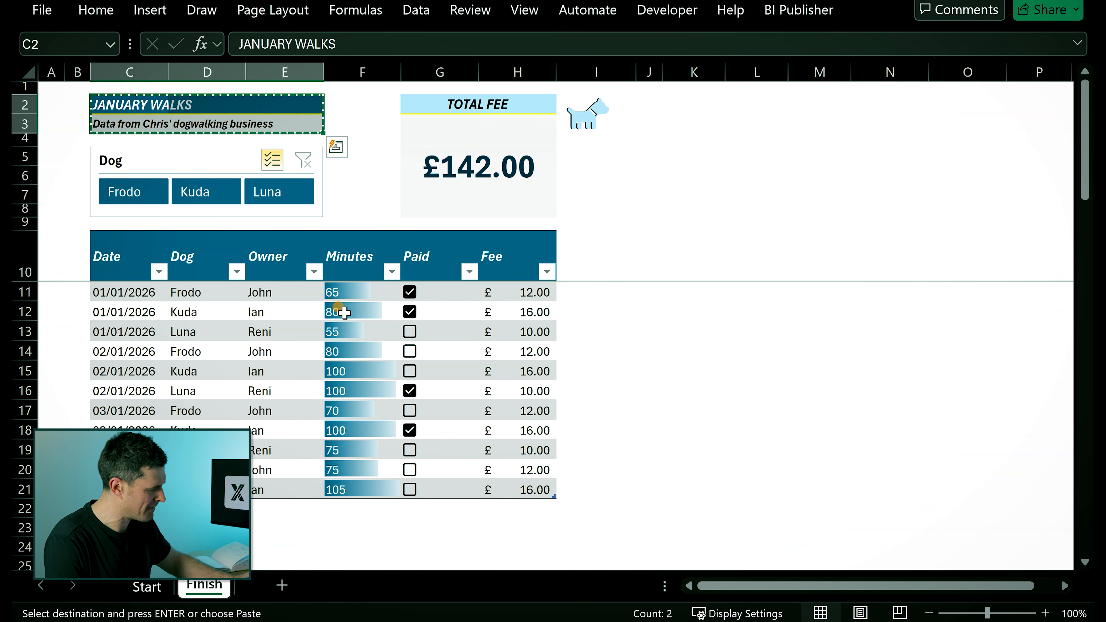
key(Escape)
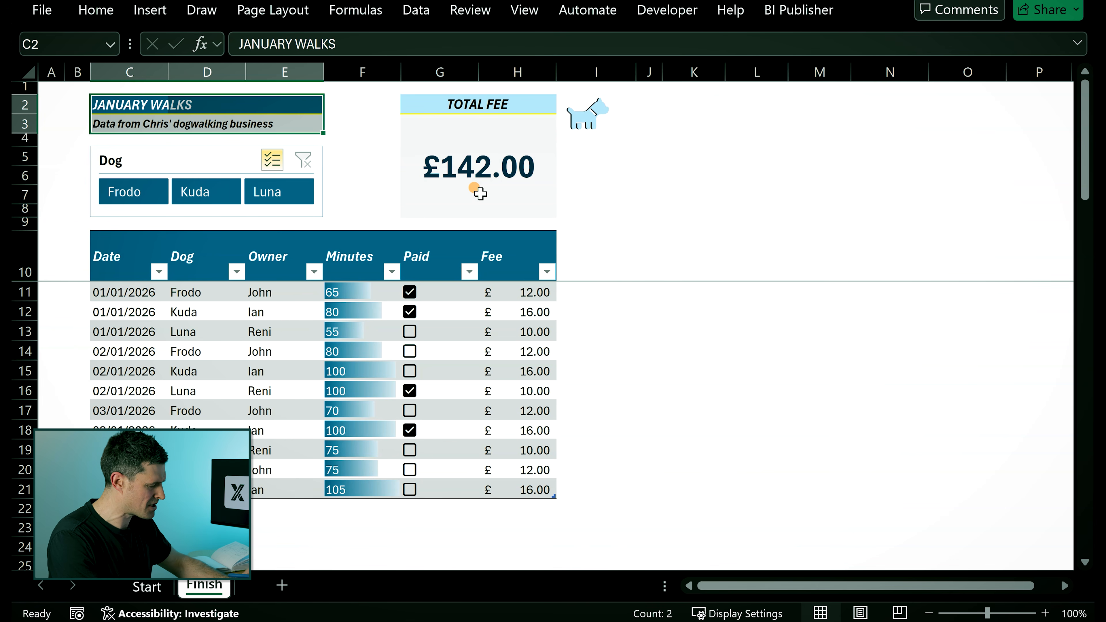
key(ctrl+c)
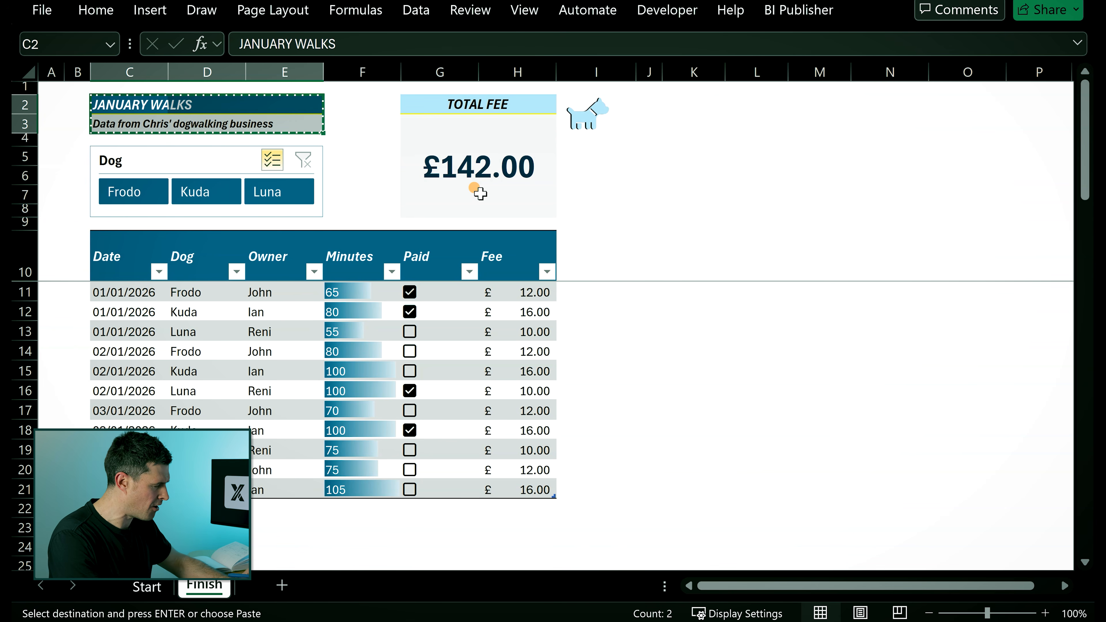
click(147, 586)
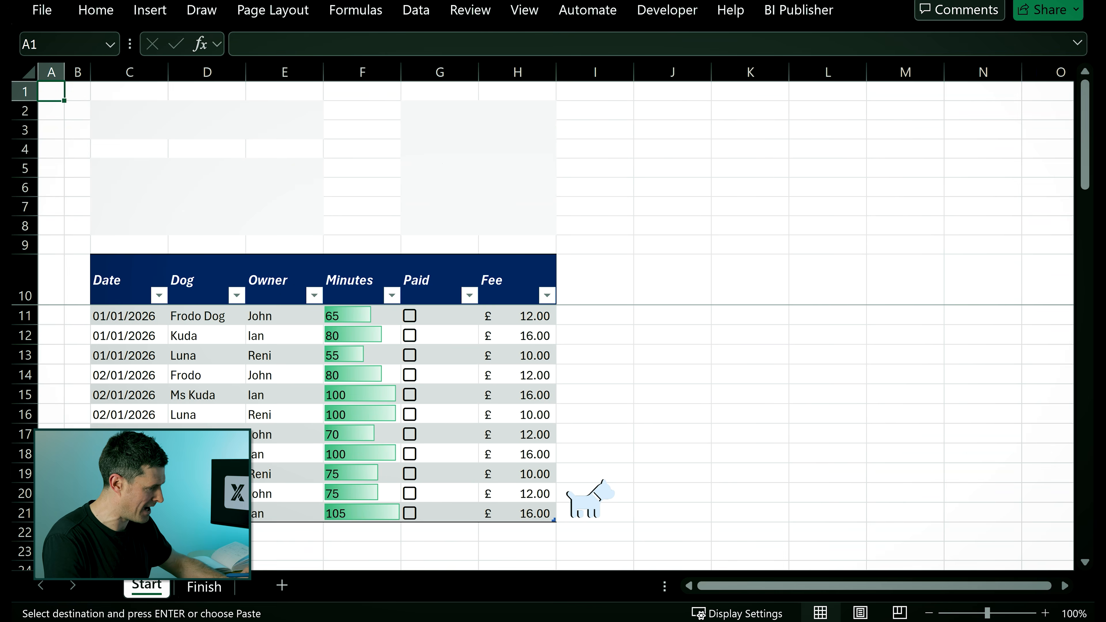
click(141, 106)
key(ctrl+v)
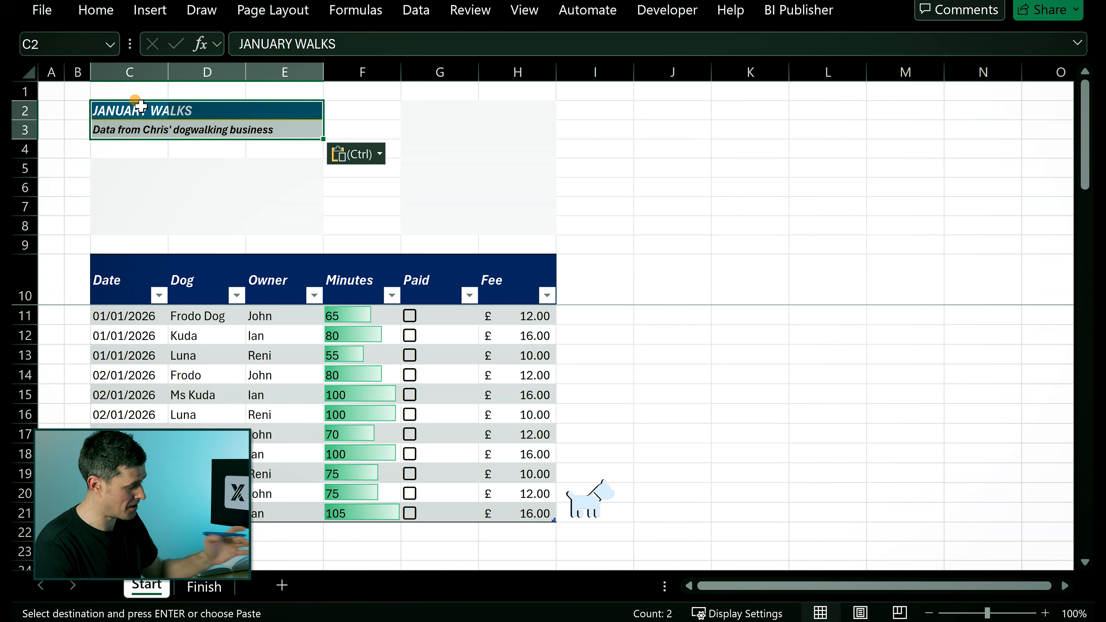
key(Escape)
key(Right)
key(Right)
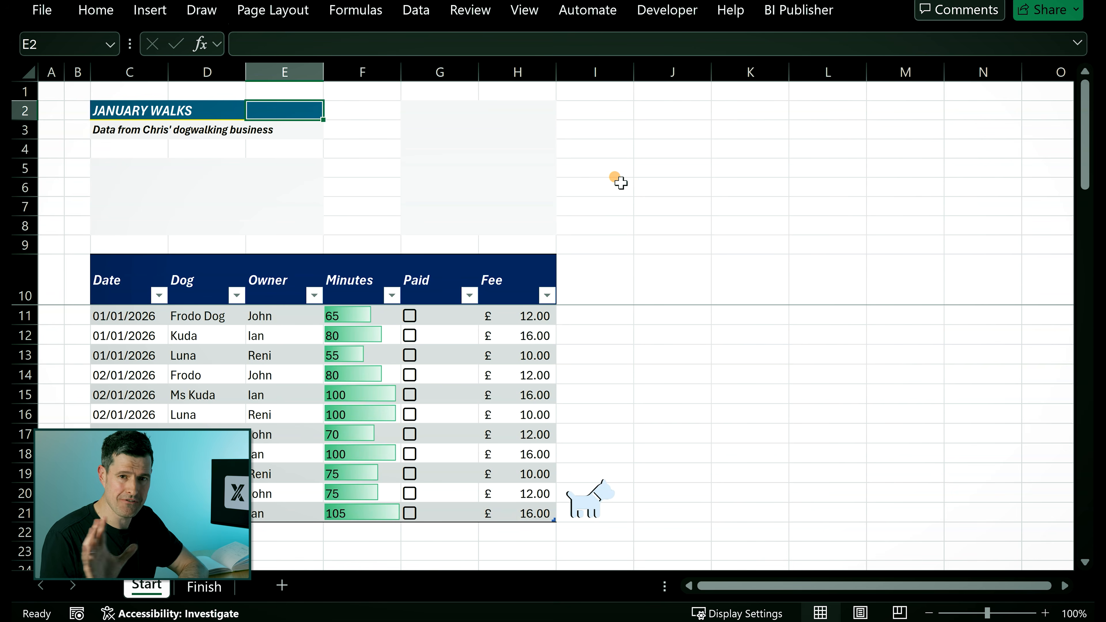
- Fill the table's header row C10:H10 with the dark teal theme colour
click(138, 286)
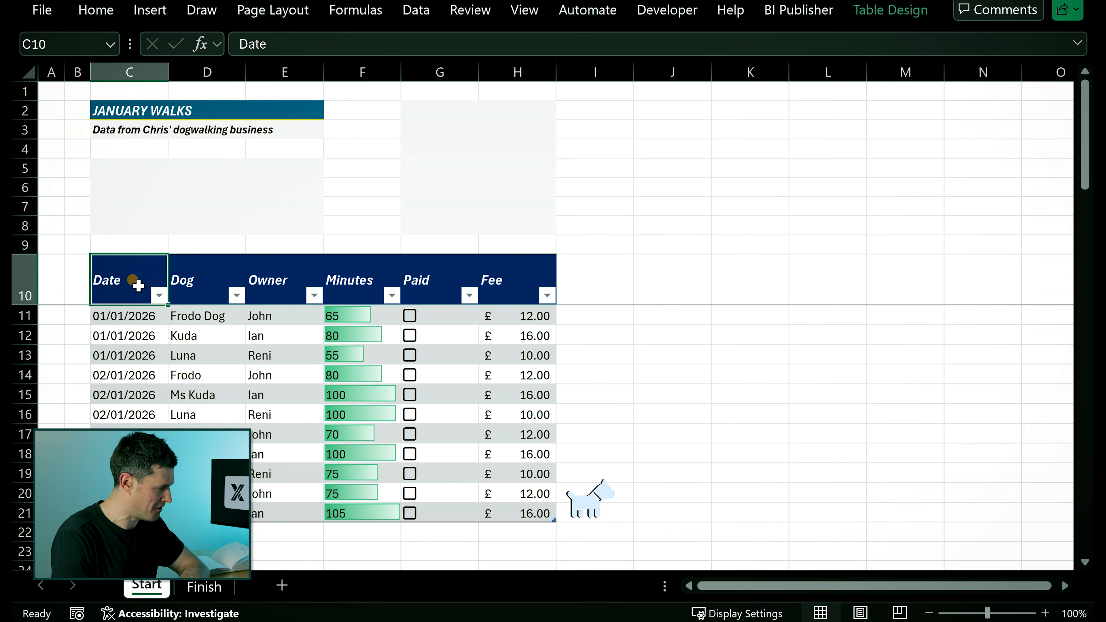
key(shift+Right)
key(shift+Right)
key(shift+Right)
key(shift+Right)
key(shift+Right)
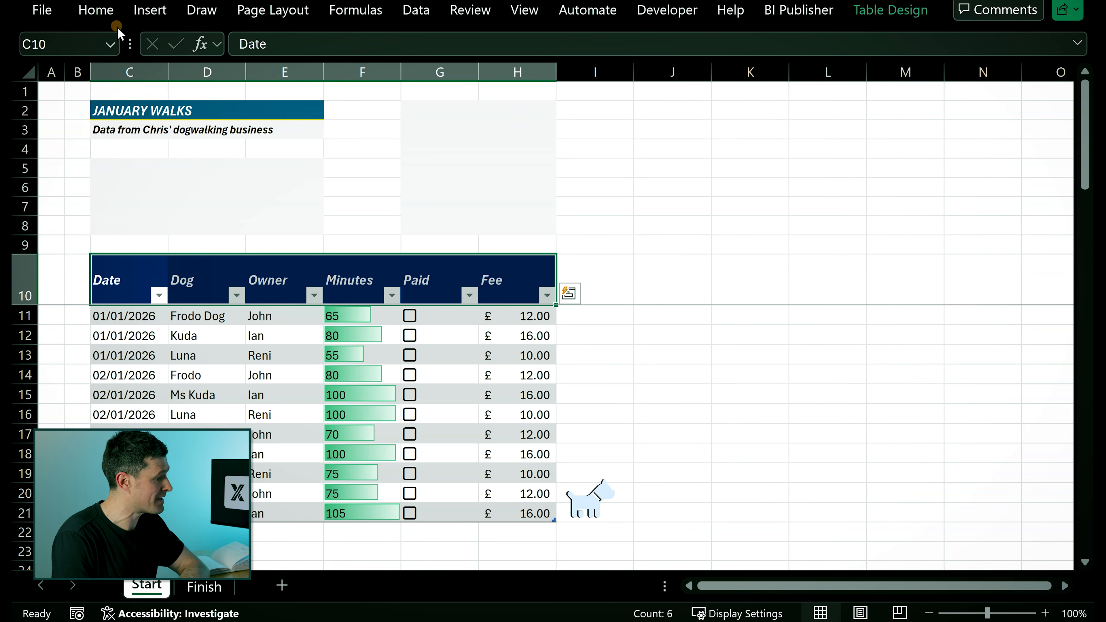
click(106, 12)
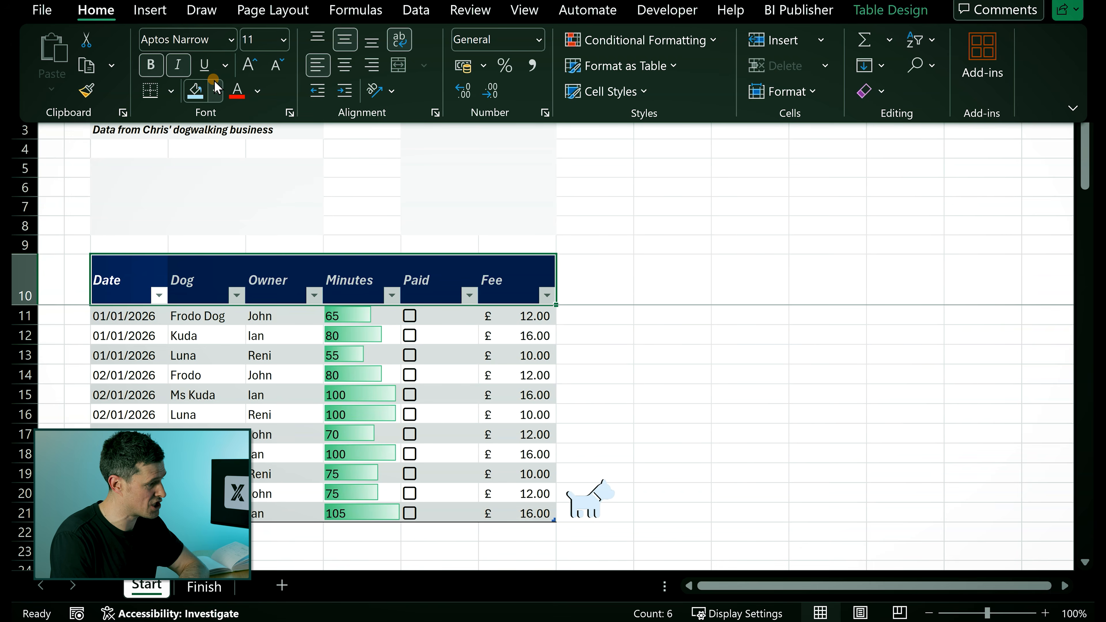
click(214, 83)
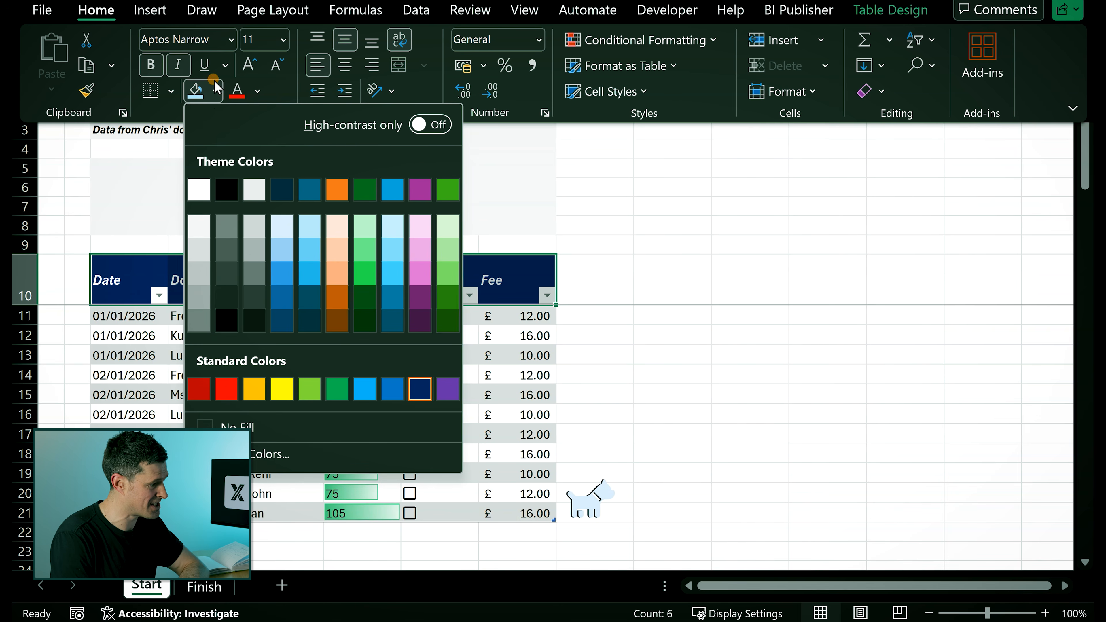
click(309, 189)
click(699, 192)
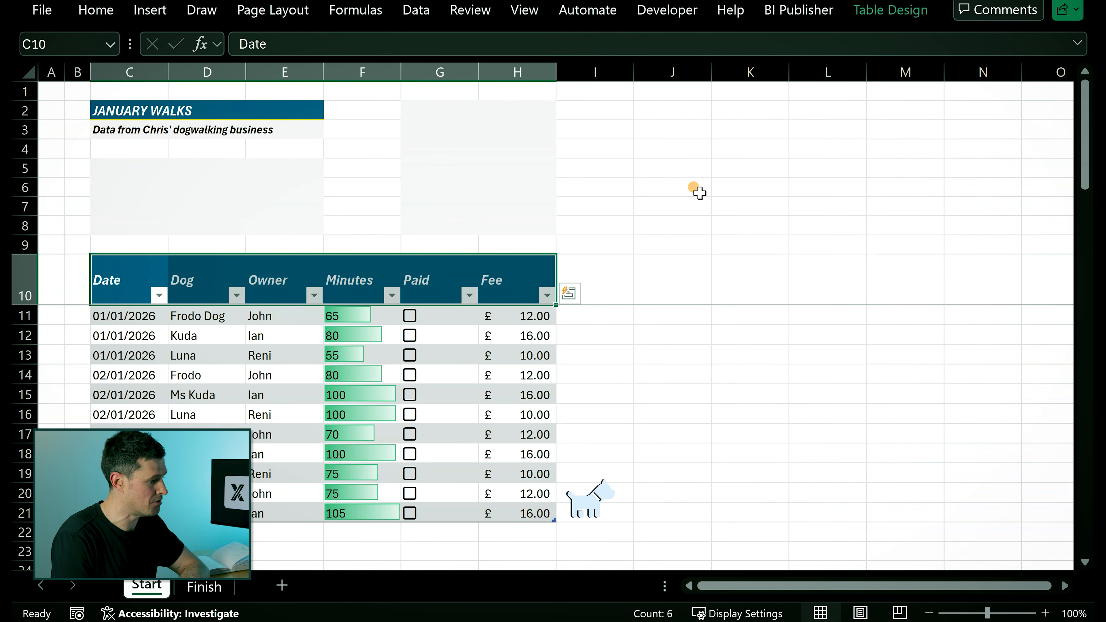
click(699, 191)
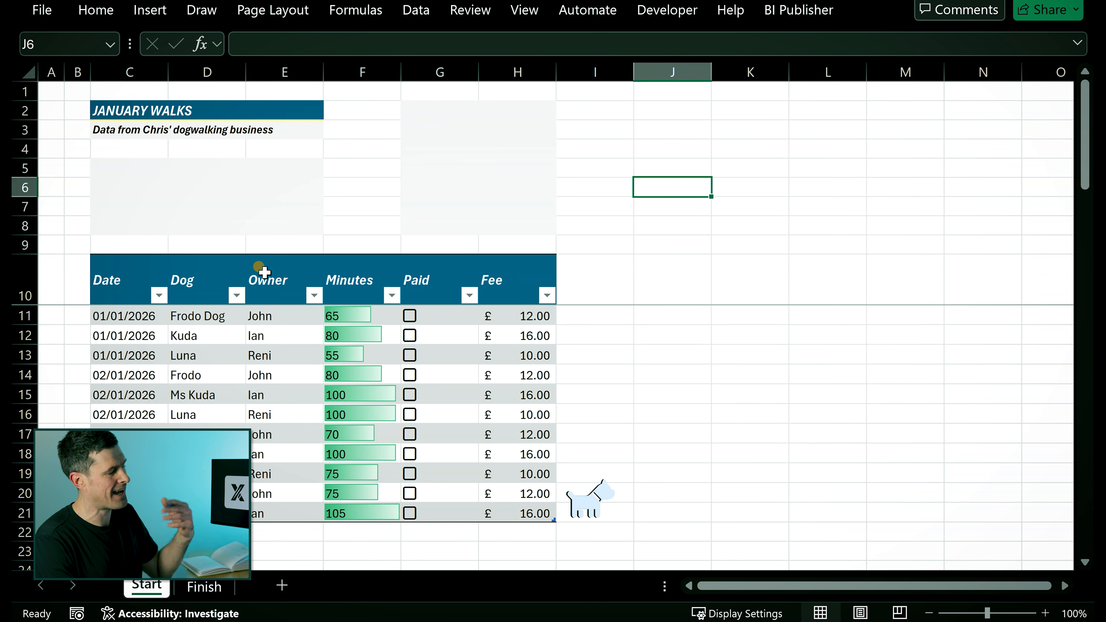
- Merge and centre cells G2:H3 for the total card heading
click(421, 114)
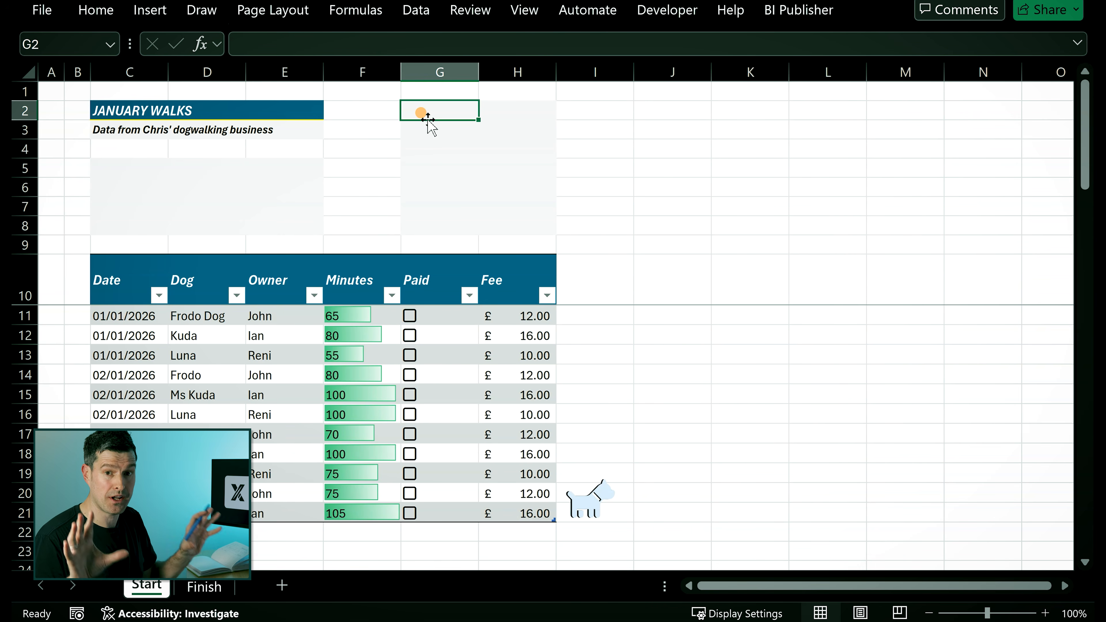
key(shift+Right)
key(shift+Down)
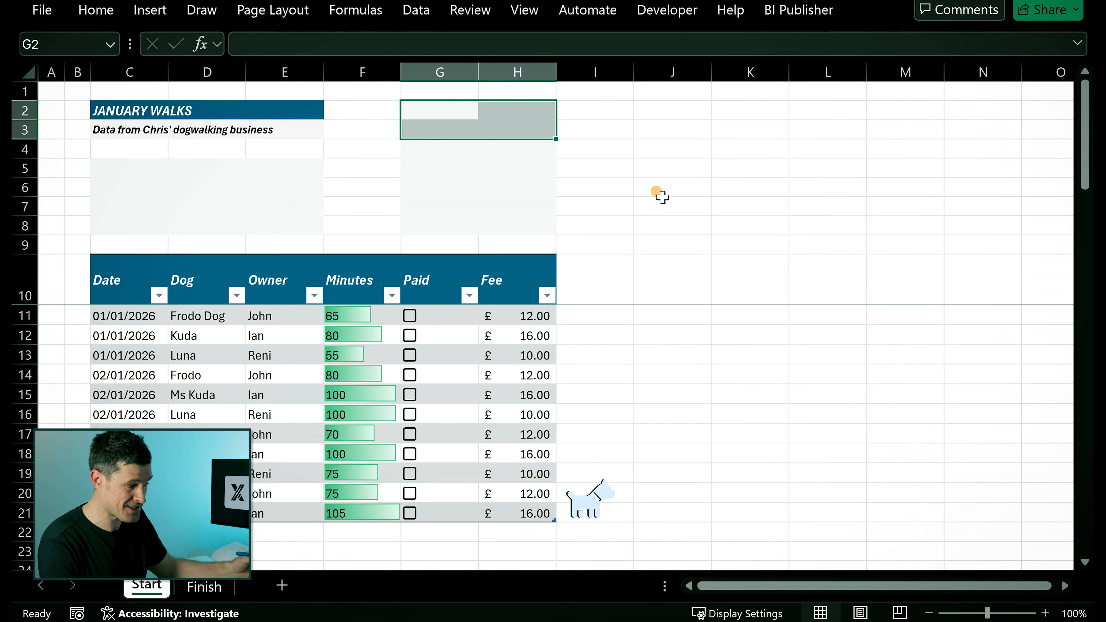
key(alt+h)
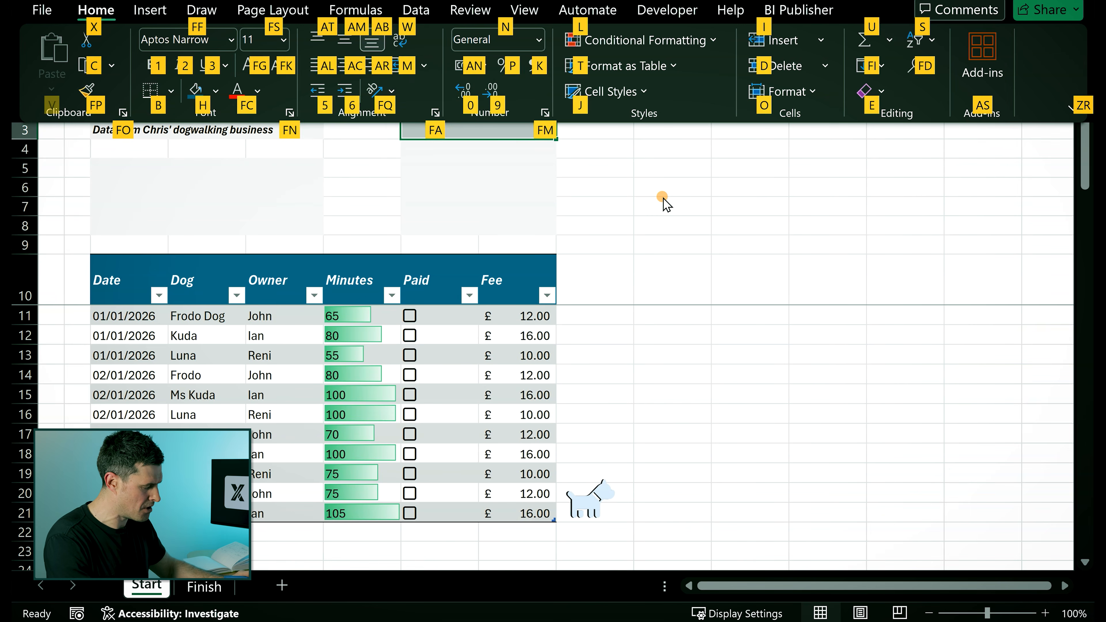
key(m)
key(c)
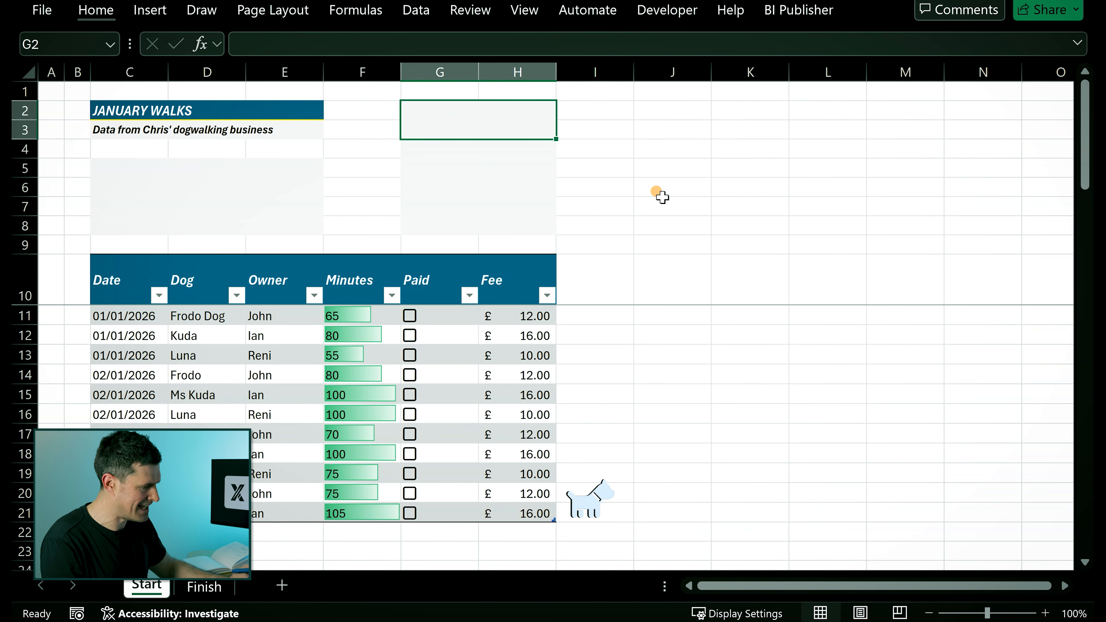
- Repeat the merge on cells G4:H8 below the heading
key(Down)
key(shift+Right)
key(shift+Down)
key(shift+Down)
key(shift+Down)
key(shift+Down)
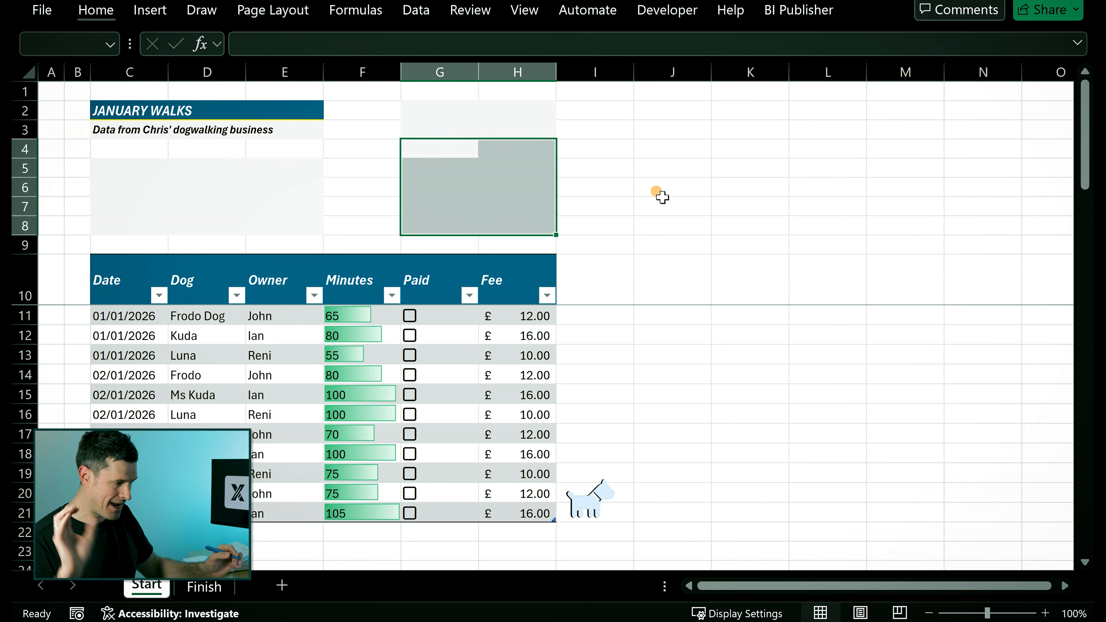
key(F4)
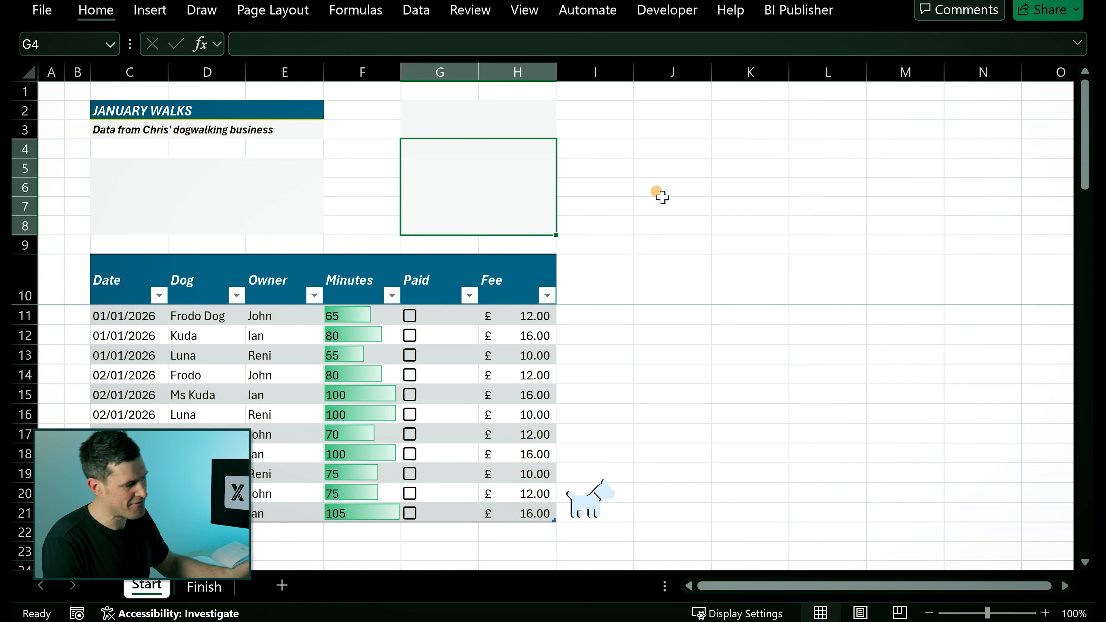
- Fill the merged heading cell G2:H3 with a light blue theme tint
key(Up)
key(Up)
key(Down)
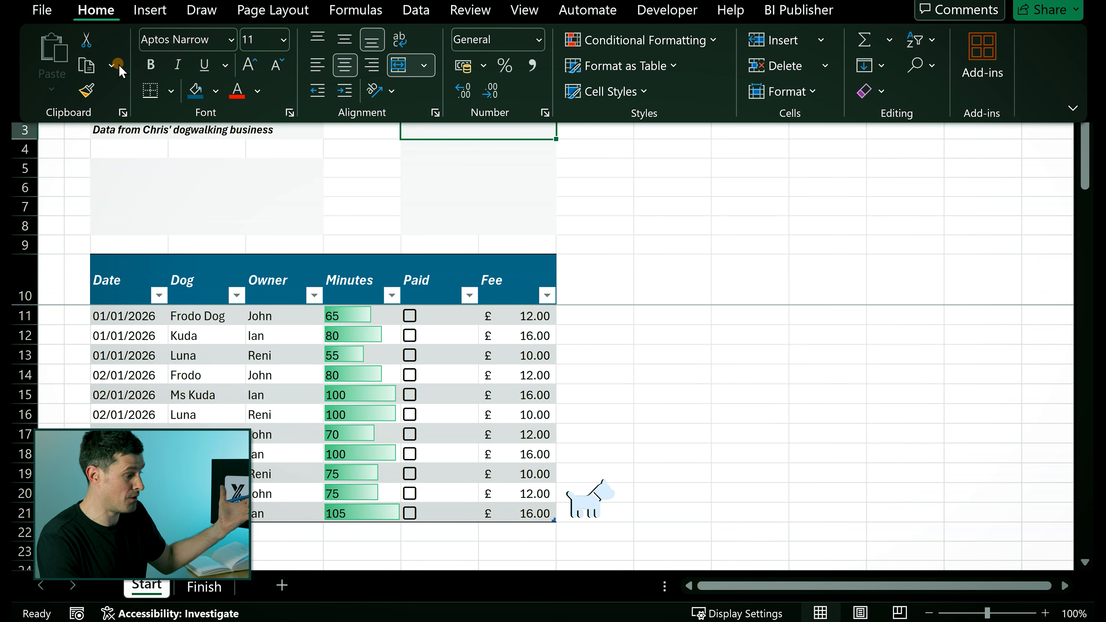
click(213, 91)
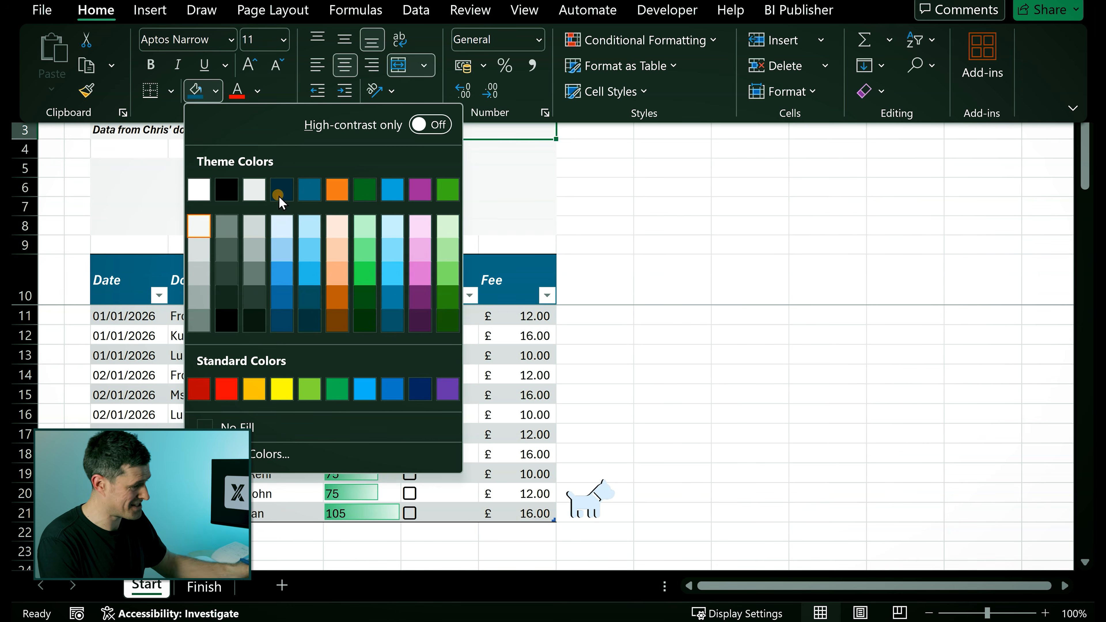
click(303, 228)
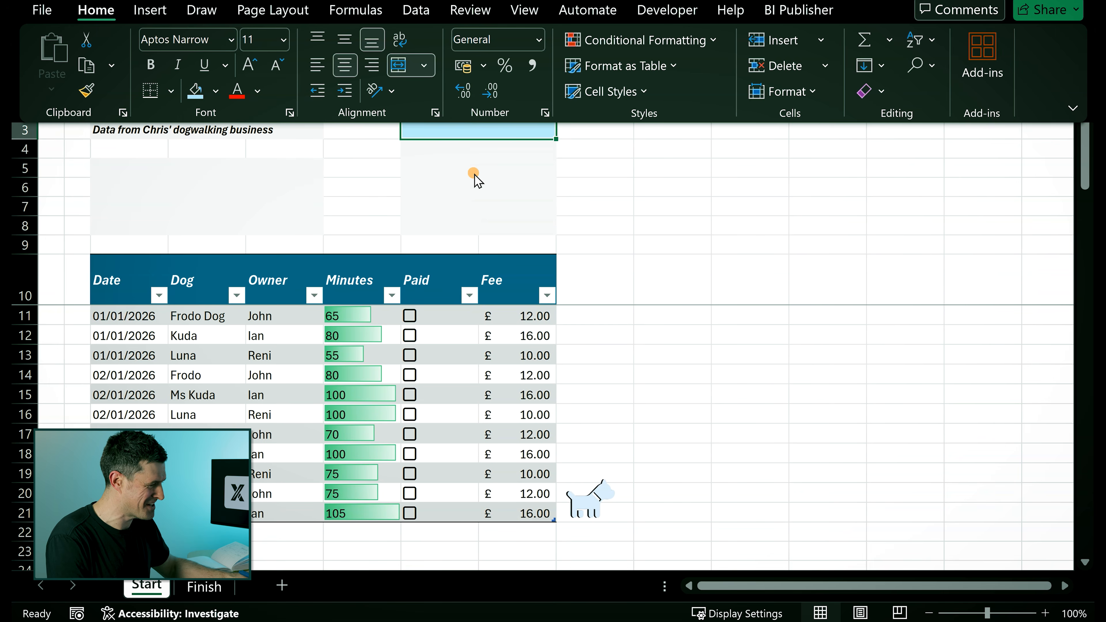
- Enter the heading TOTAL FEE in the merged cell G2
click(610, 187)
text(TOTLA)
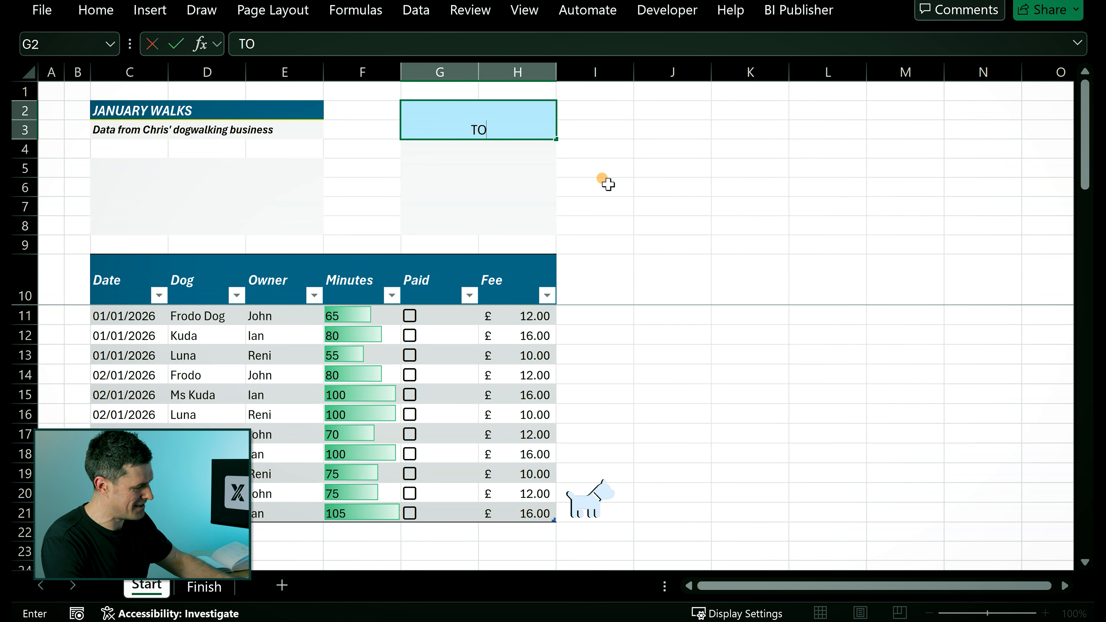
key(BackSpace)
key(BackSpace)
text(AL)
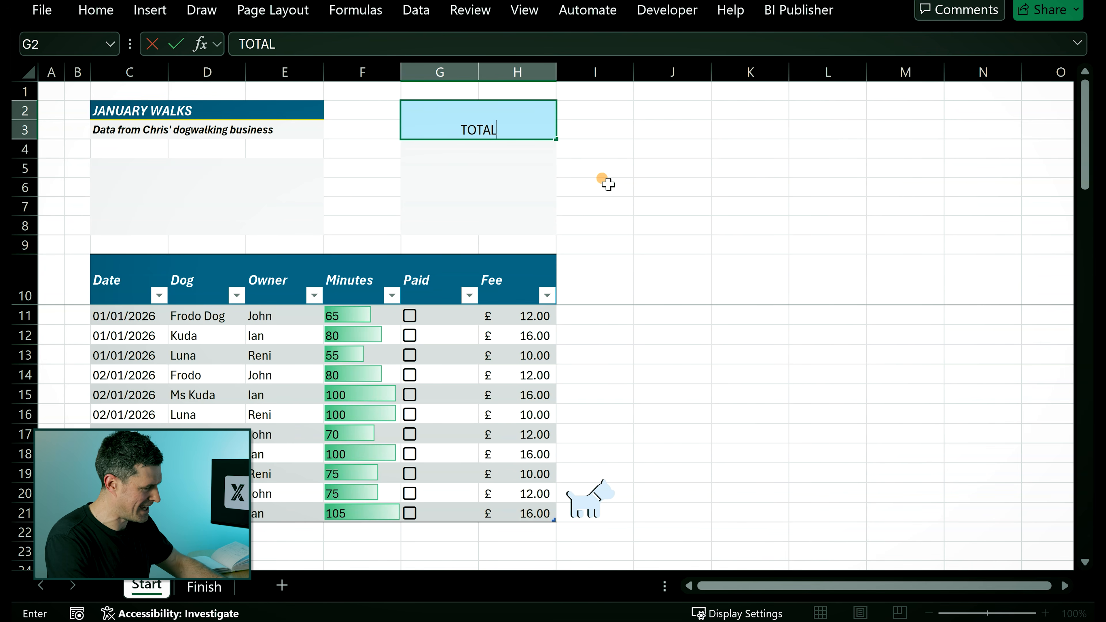
text( FEE)
key(Return)
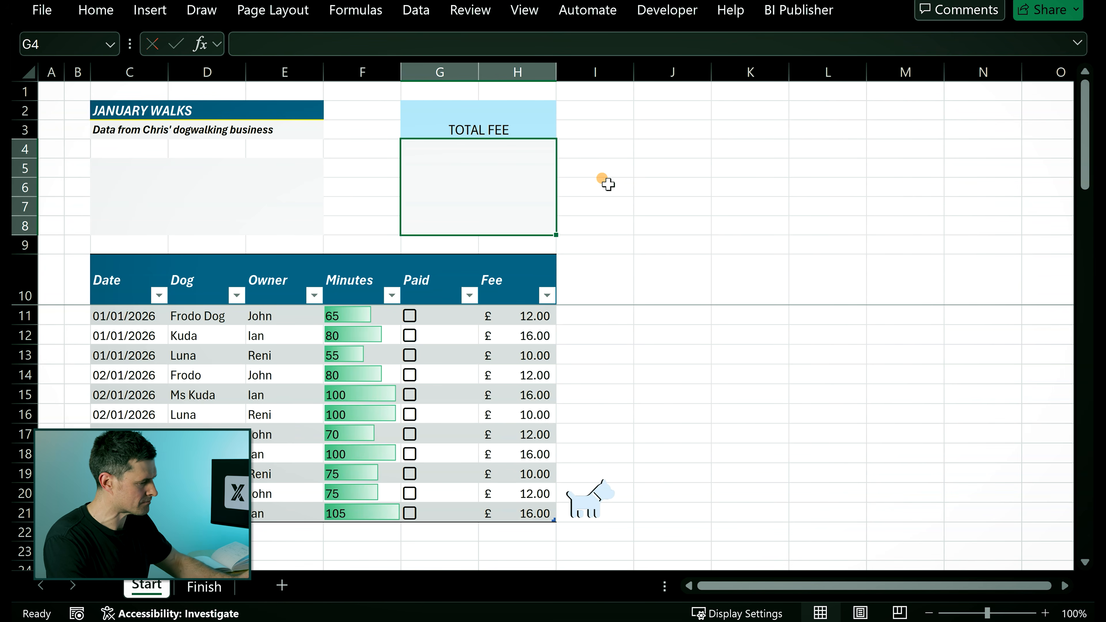
- Middle-align and bold the TOTAL FEE heading
key(Up)
key(alt+h)
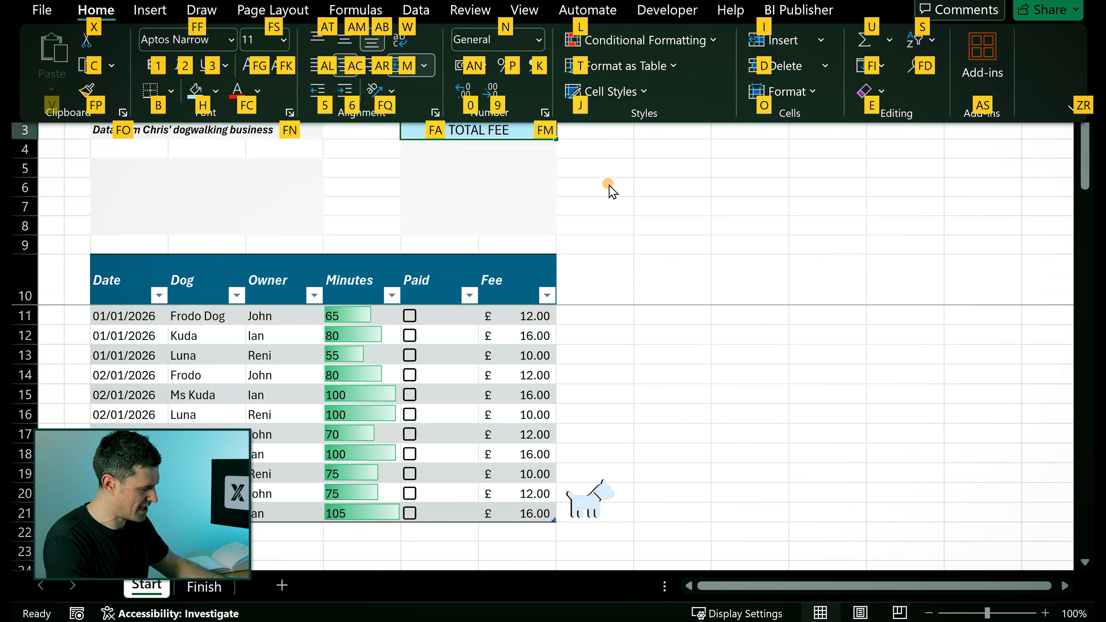
key(a)
key(m)
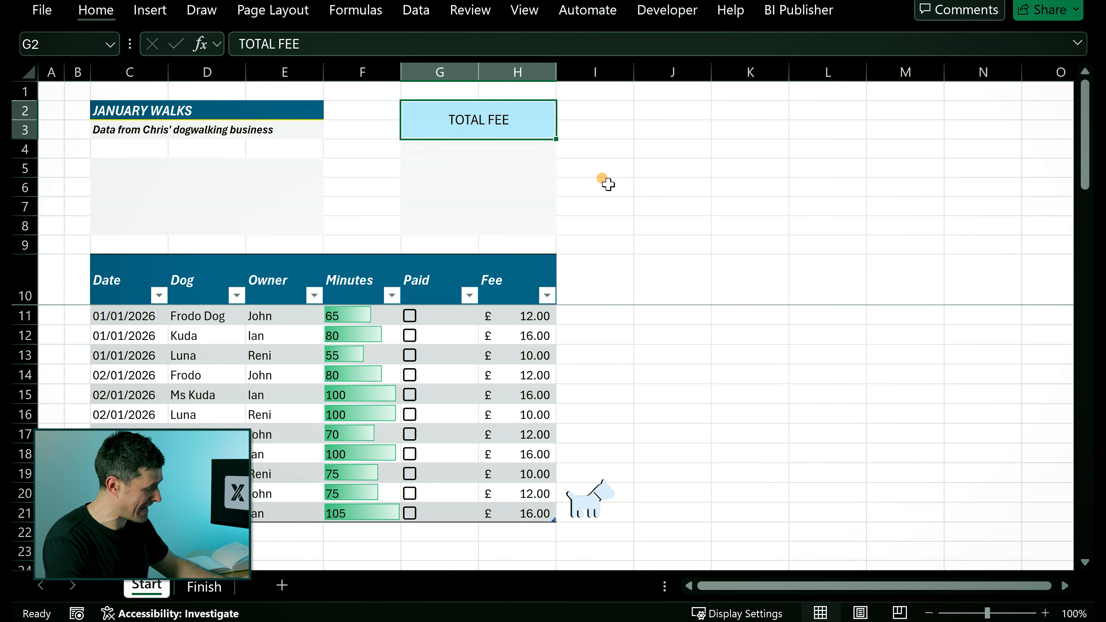
key(ctrl+b)
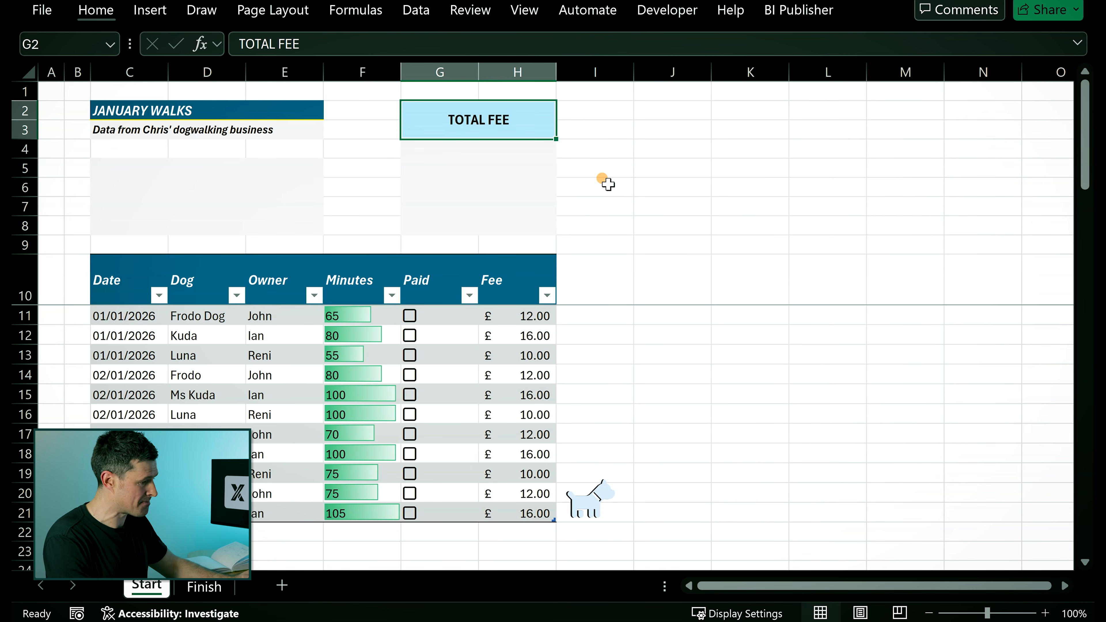
- Enter the placeholder value 123.56 in the merged cell G4
key(Down)
key(Down)
key(Up)
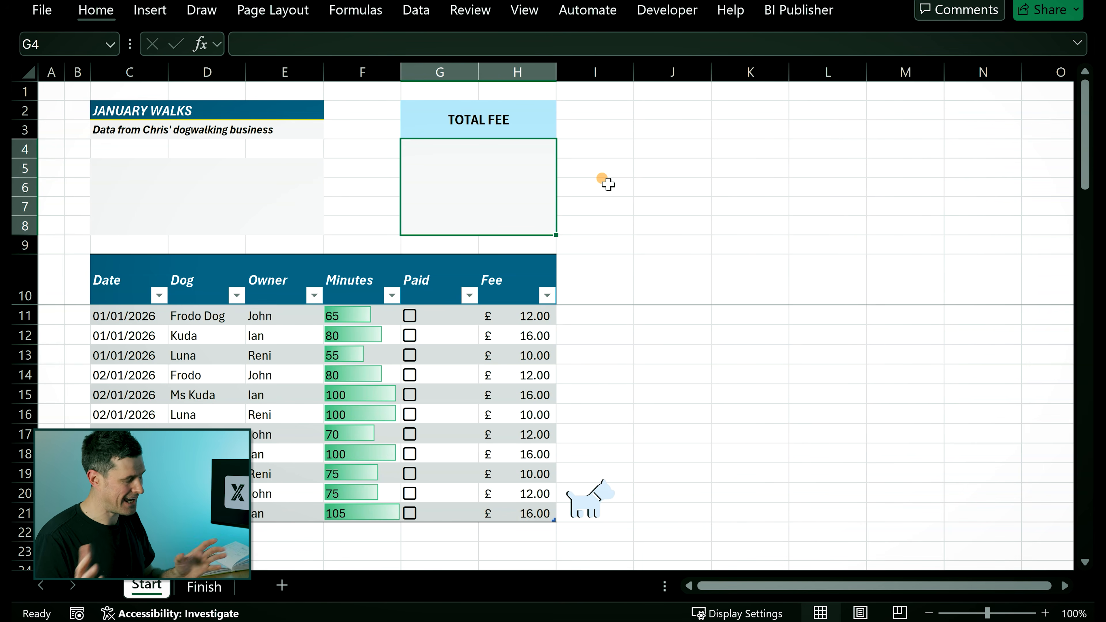
text(123.56)
key(Return)
- Set the font size of the 123.56 value to 32
key(Up)
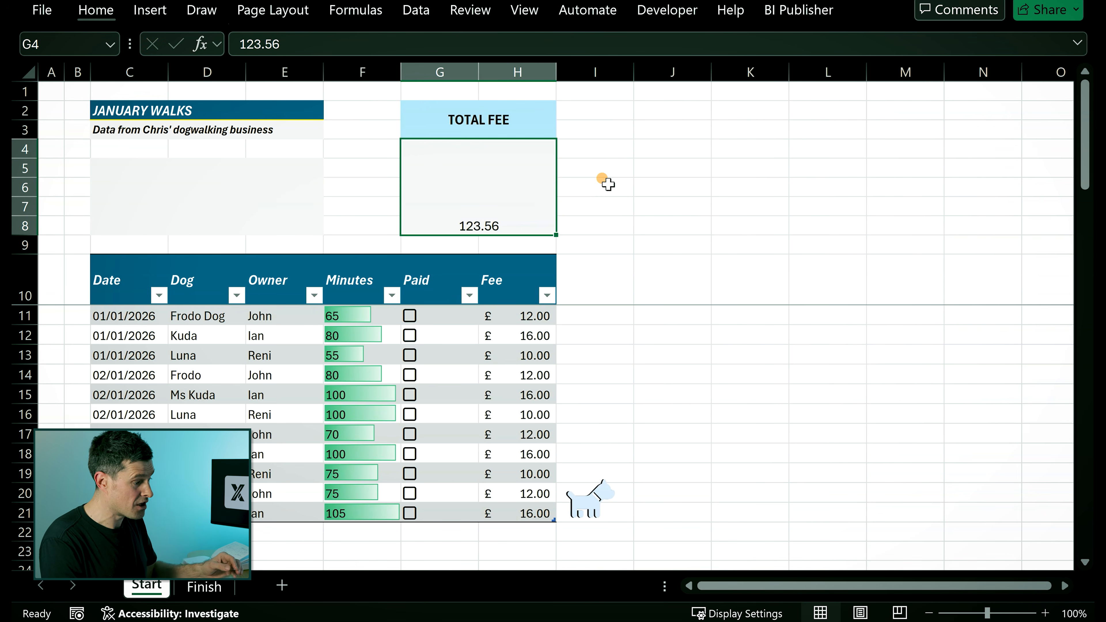
click(112, 10)
click(269, 39)
text(36)
key(Return)
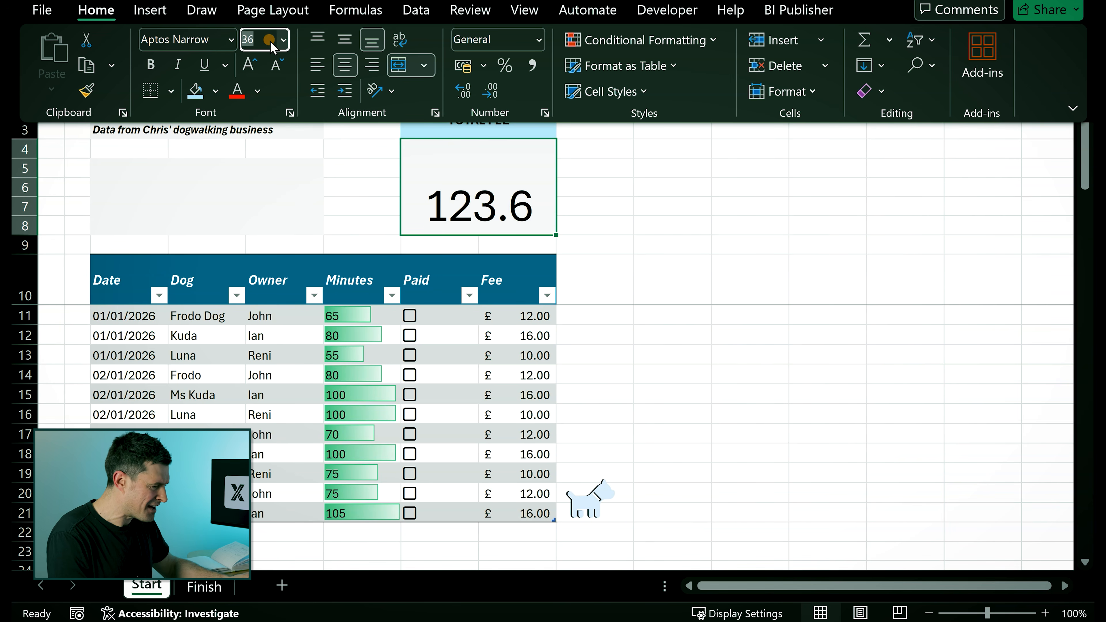
text(32)
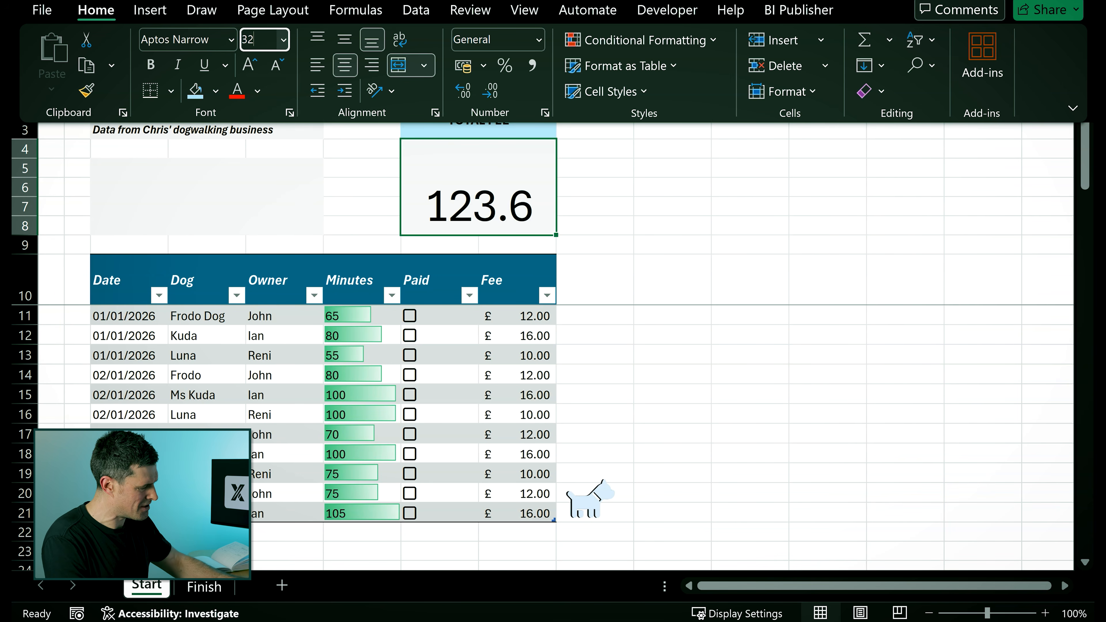
key(Return)
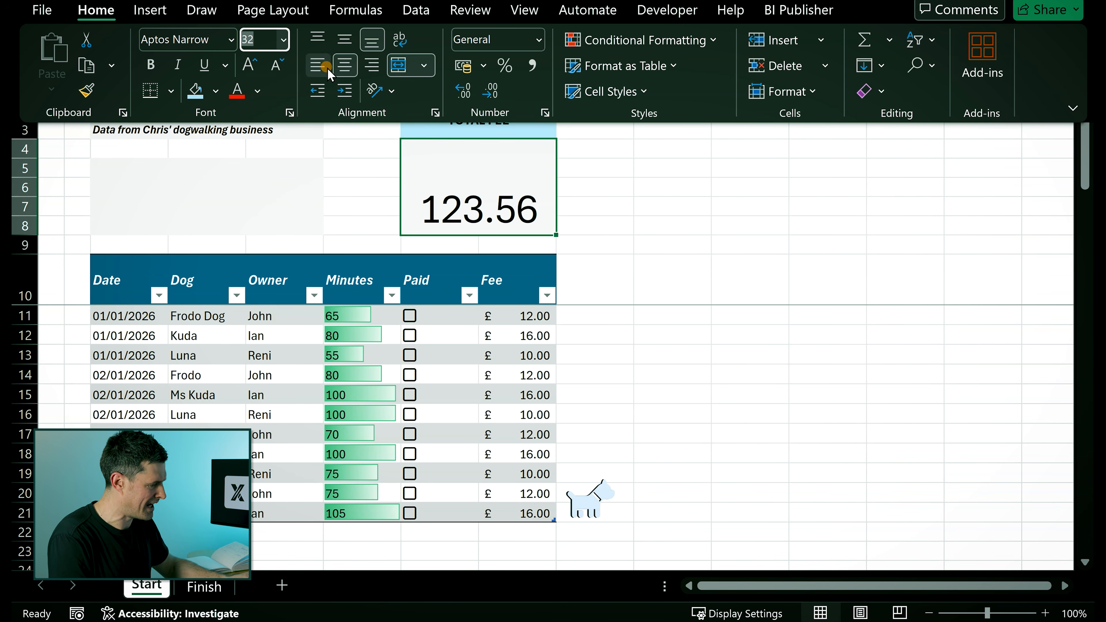
- Middle-align the 123.56 value vertically within its merged cell
click(341, 42)
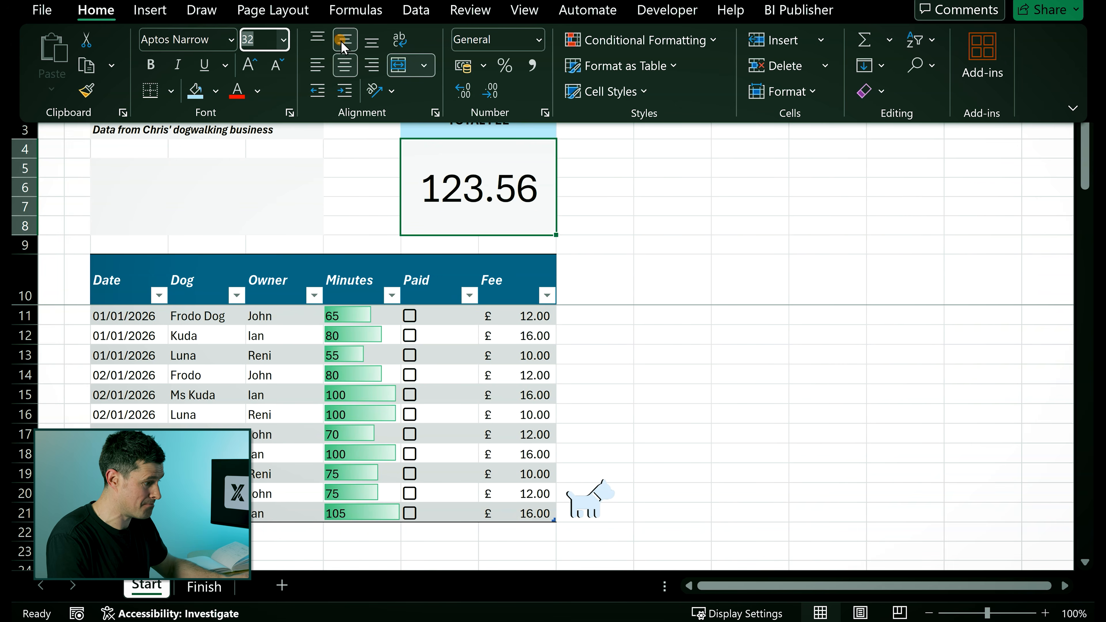
click(598, 159)
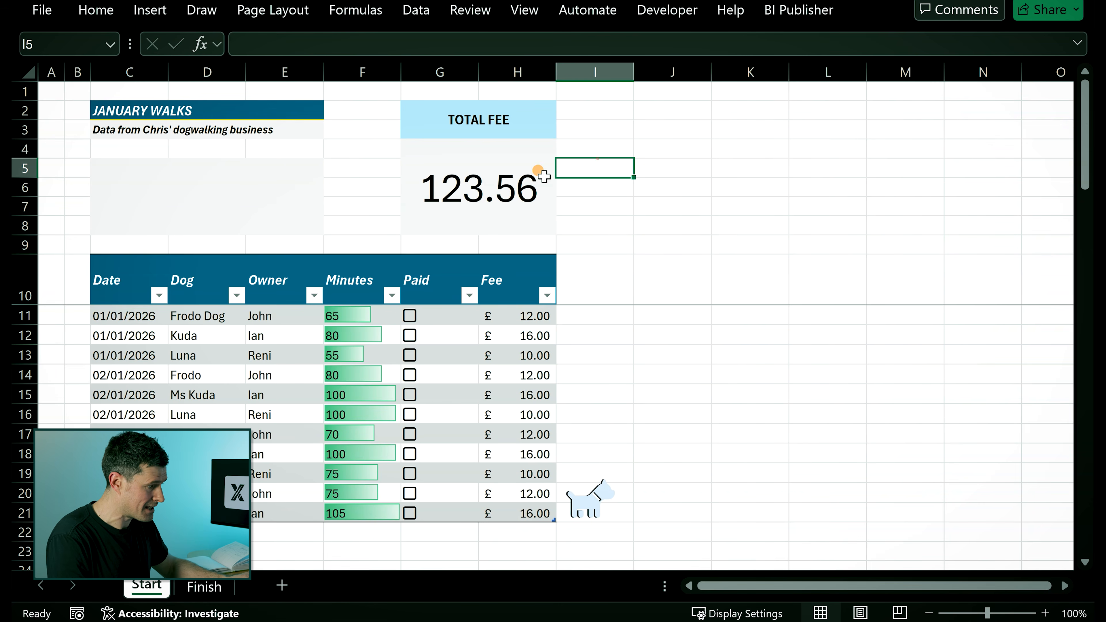
click(504, 185)
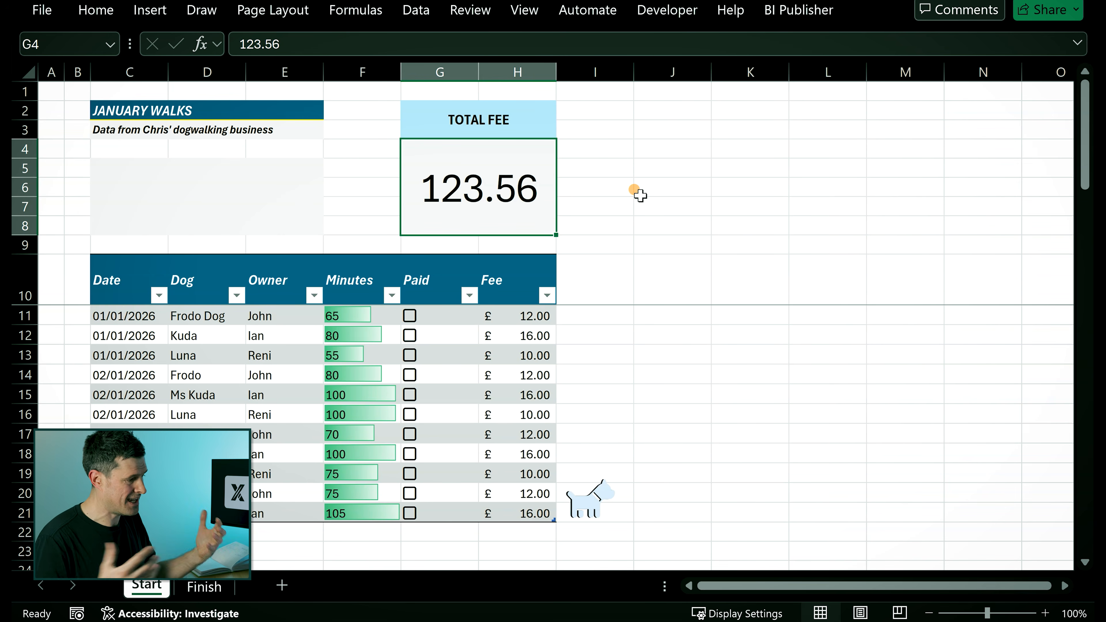
click(637, 151)
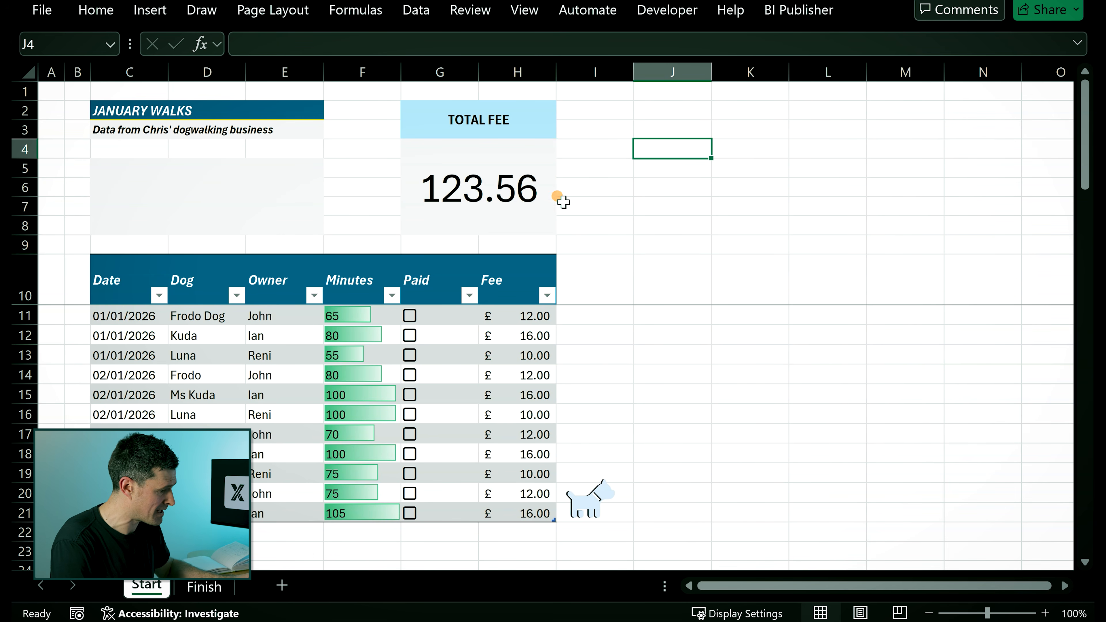
- Edit the Minutes column's data bar rule and change its fill colour to the dark teal theme colour
click(363, 382)
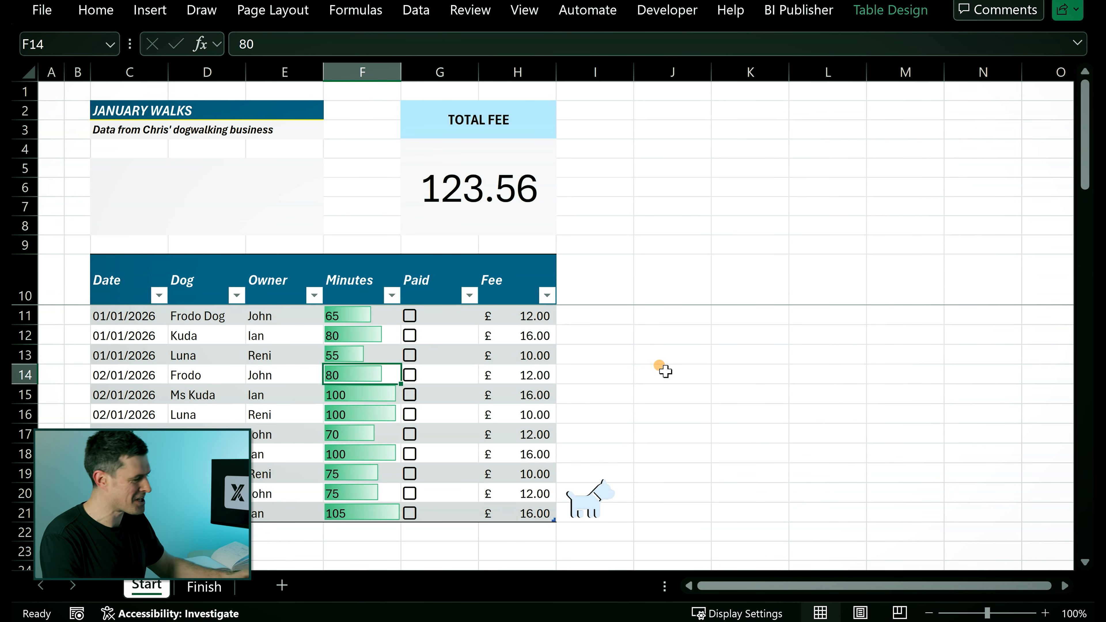
key(alt+h)
key(l)
key(r)
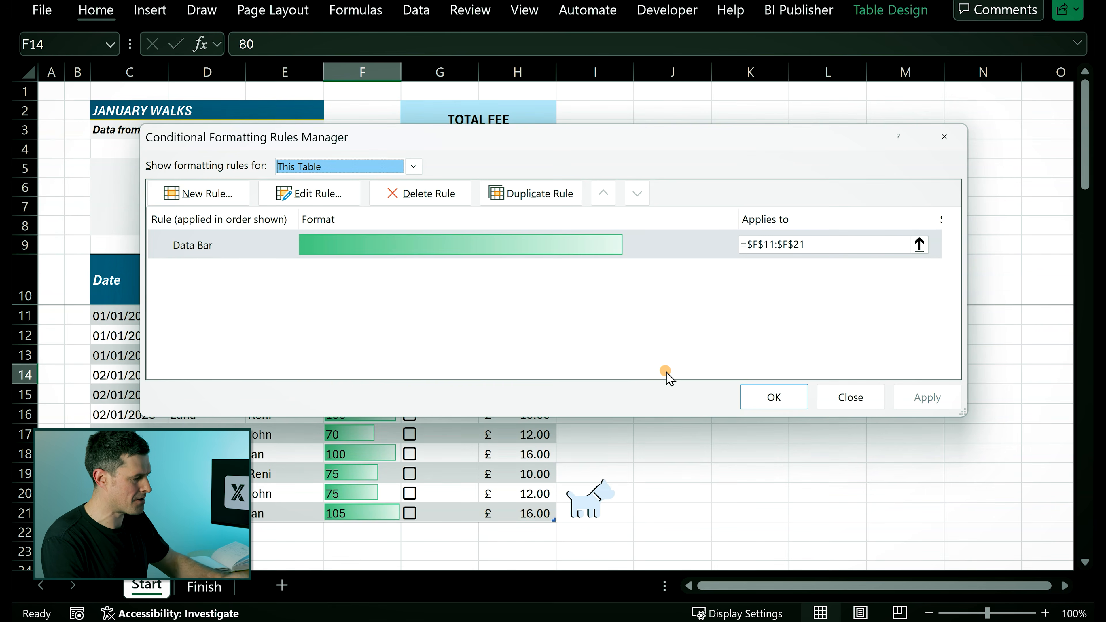
click(422, 245)
double_click(421, 245)
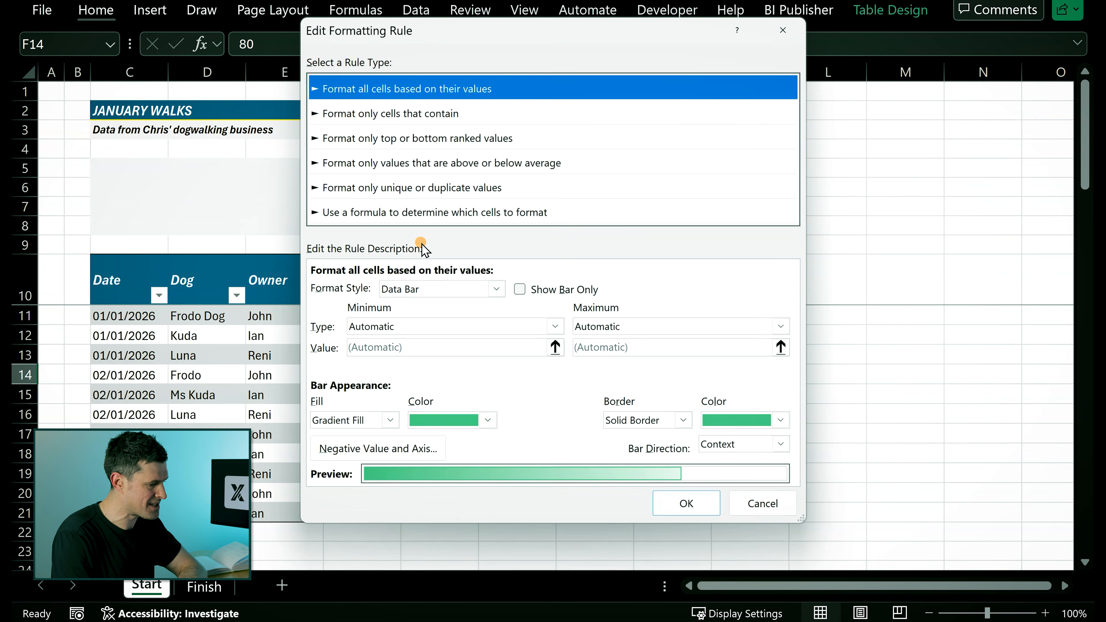
click(488, 421)
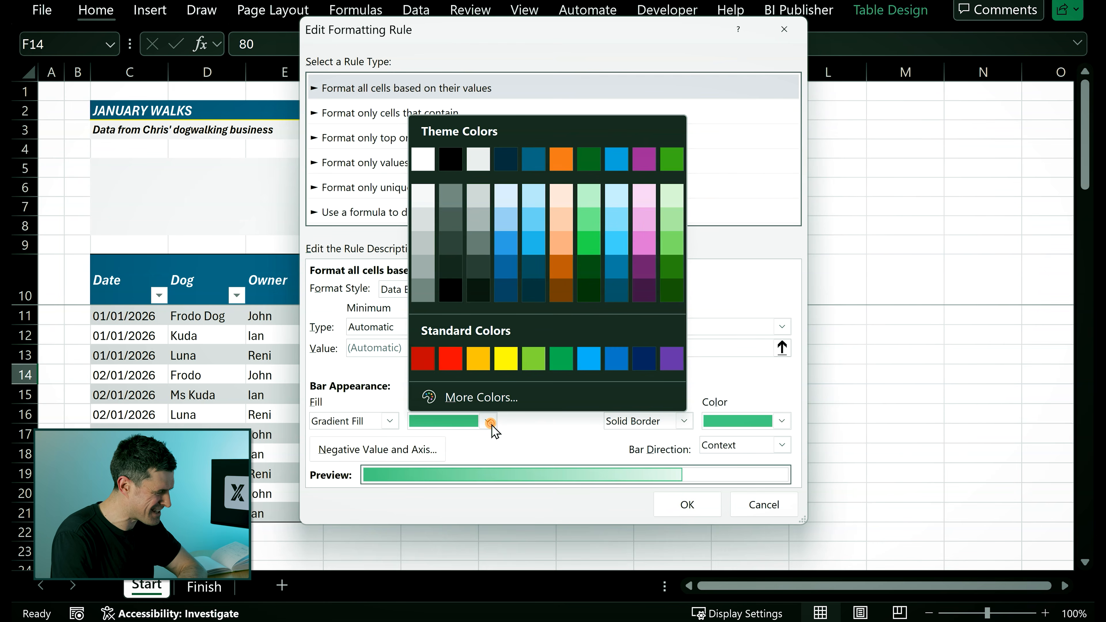
click(537, 159)
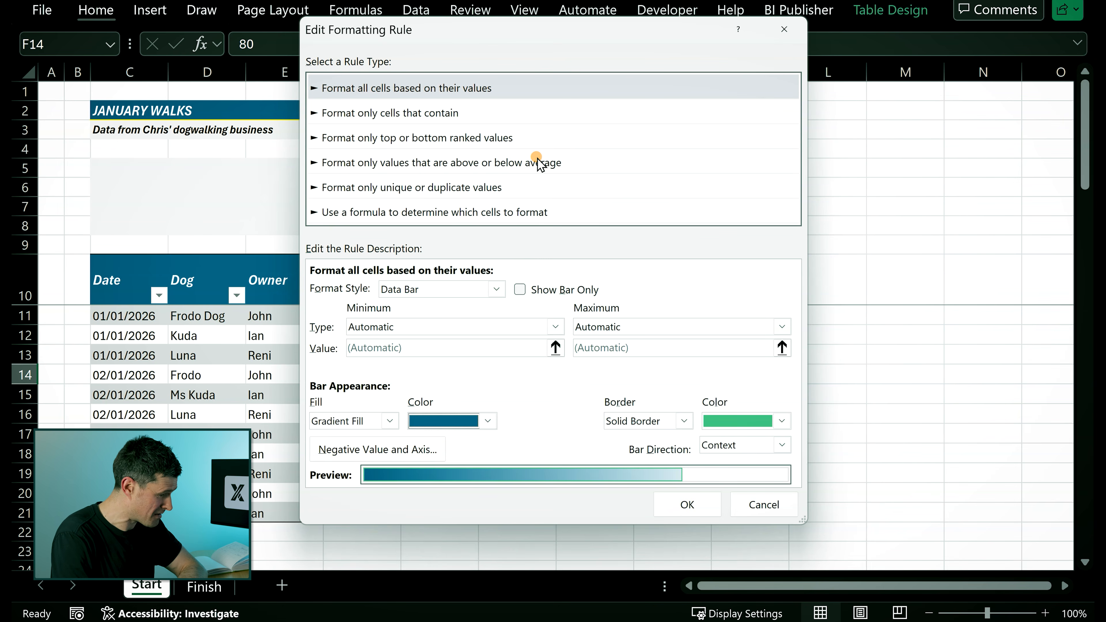
- Set the data bar border to No Border and apply the rule
click(686, 420)
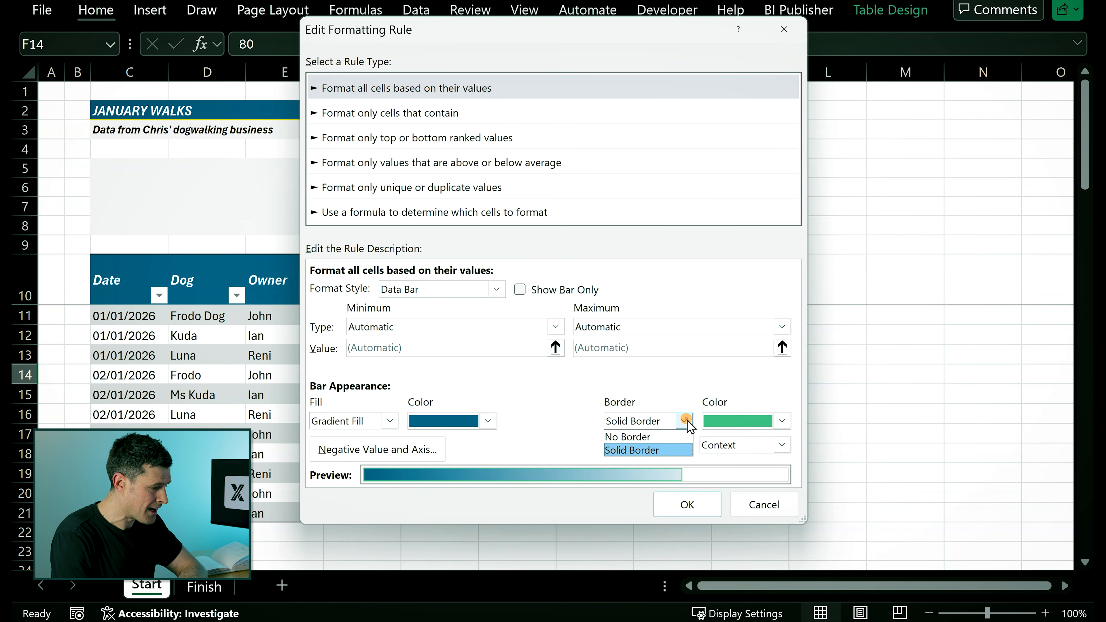
click(639, 437)
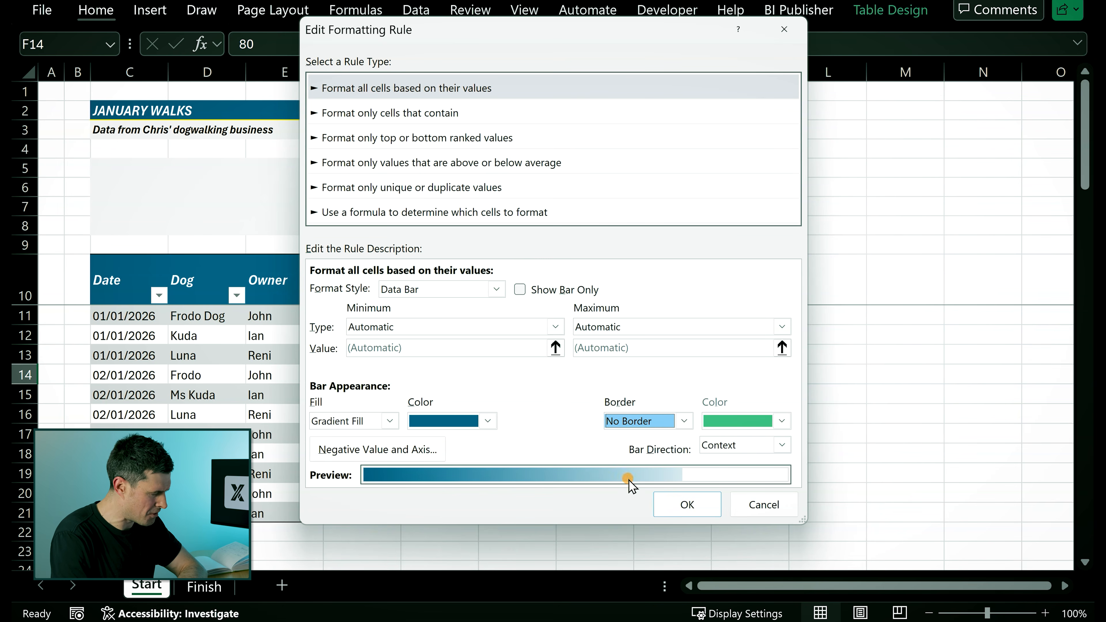
click(677, 509)
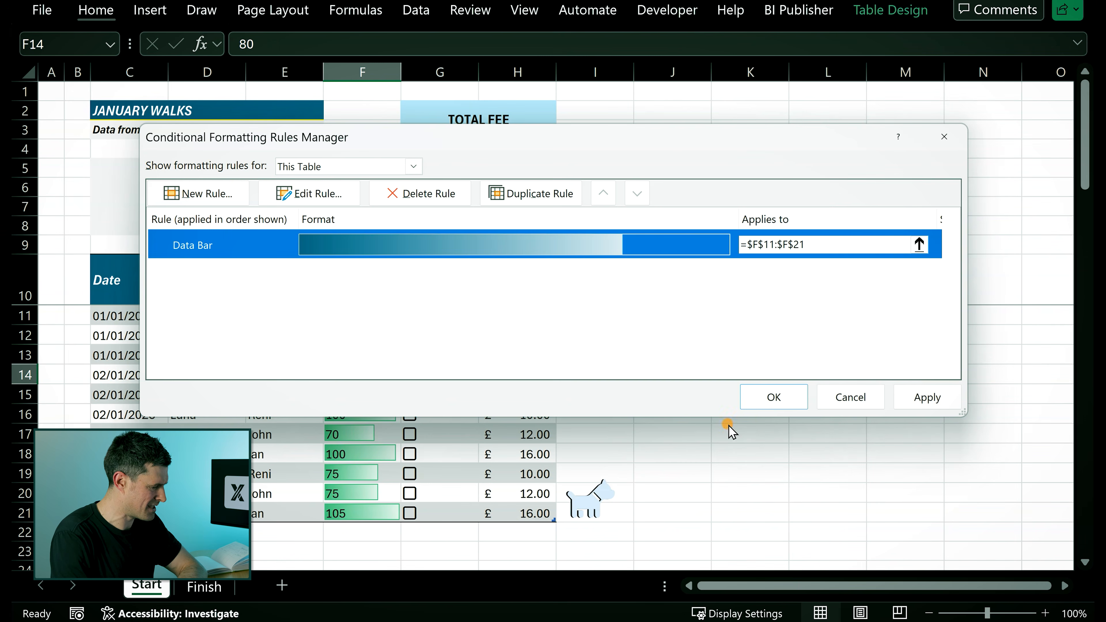
click(926, 396)
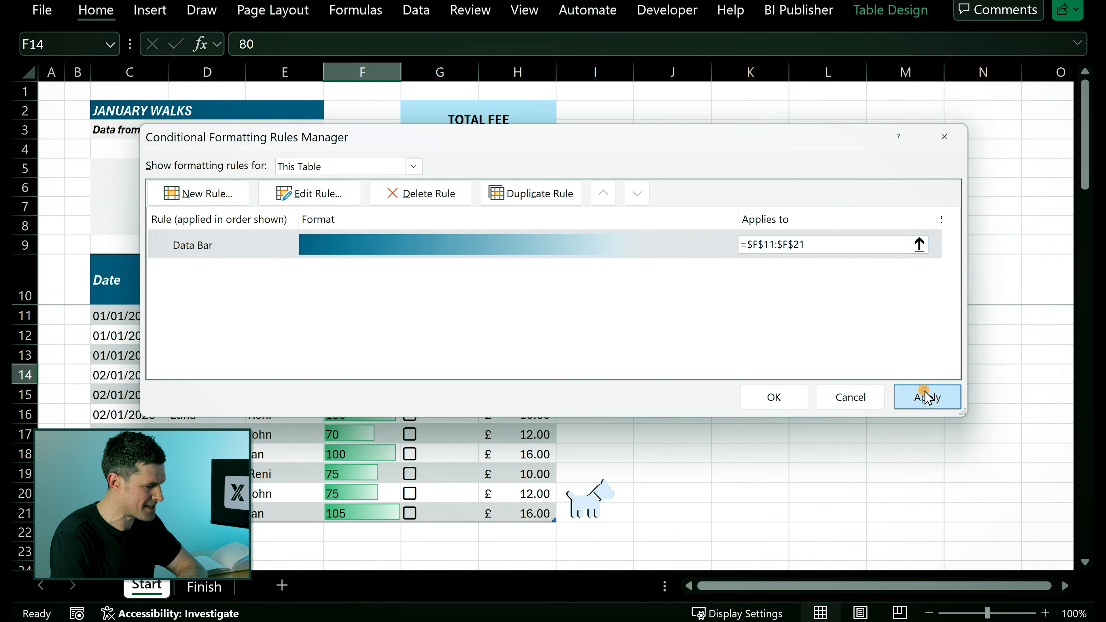
click(788, 397)
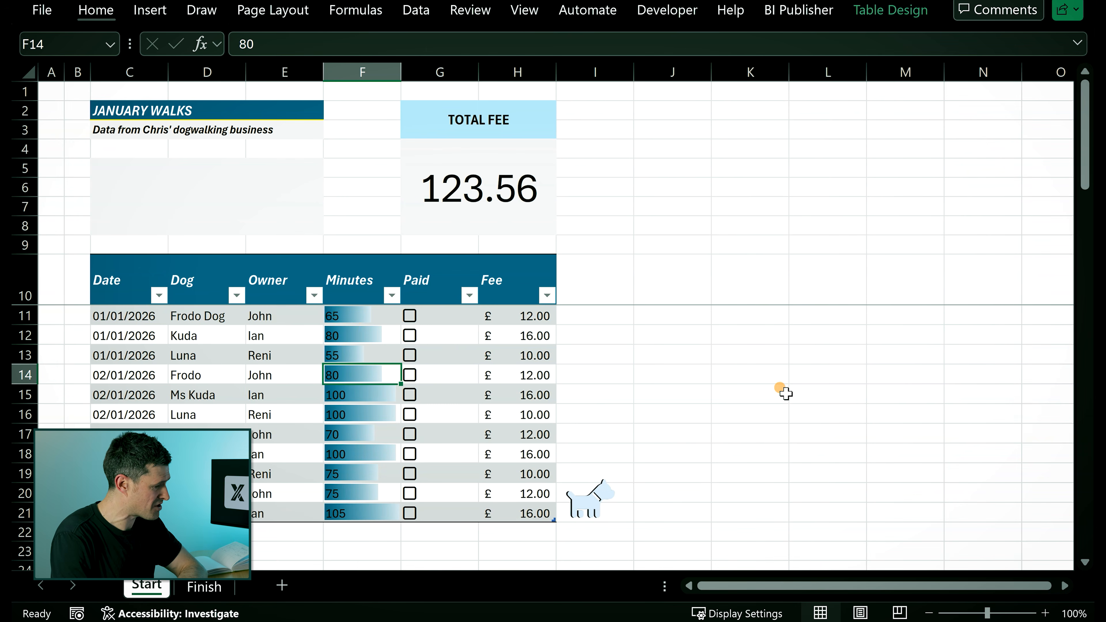
- Select the Minutes values F11:F21 and set their font colour to white
click(362, 318)
key(shift+Down)
key(shift+Down)
key(shift+Down)
key(shift+Down)
key(shift+Down)
key(shift+Down)
key(shift+Down)
key(shift+Down)
key(shift+Down)
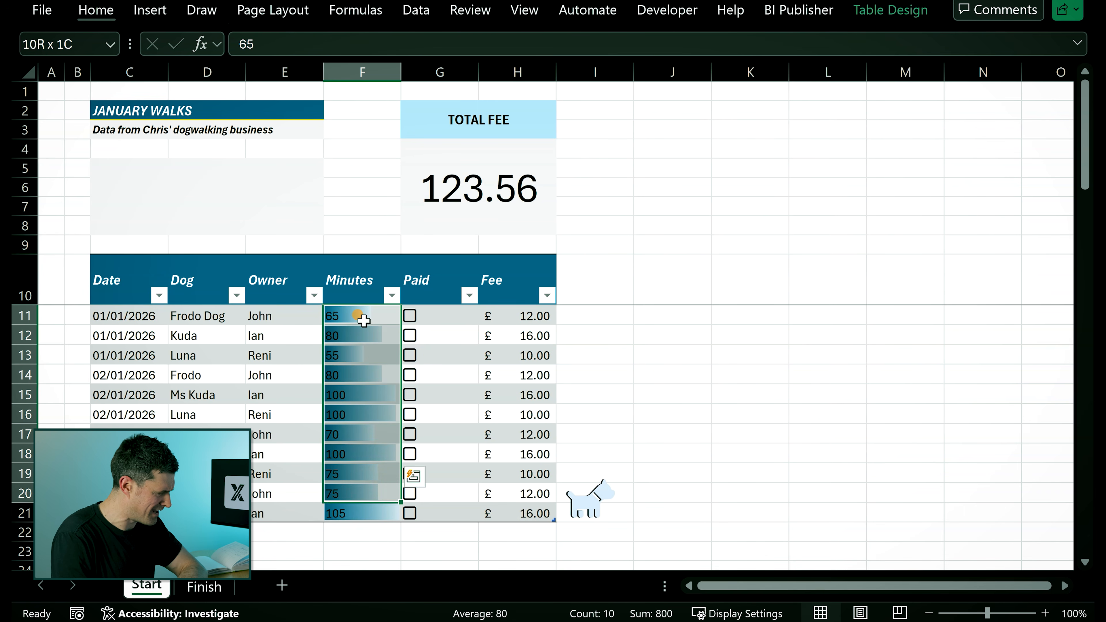
click(100, 10)
click(255, 92)
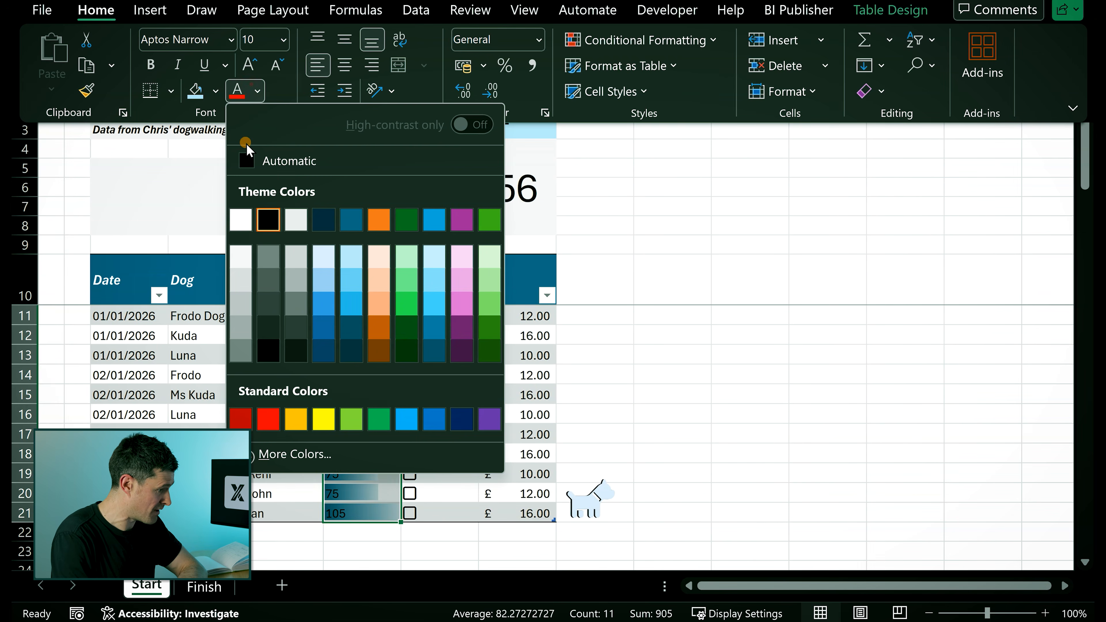
click(241, 218)
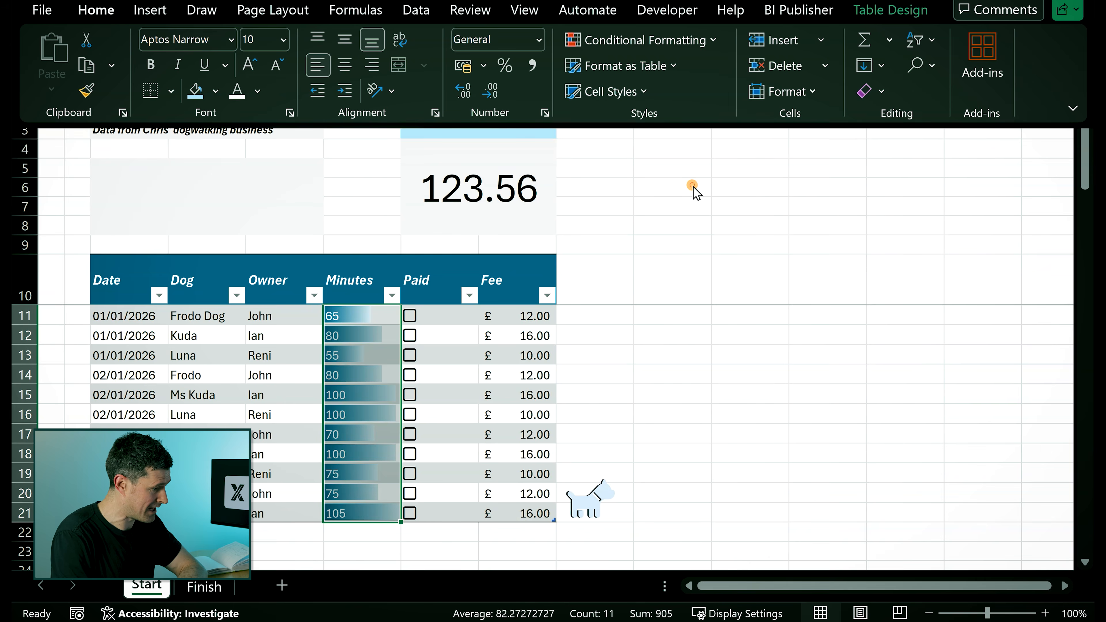
click(693, 186)
click(623, 160)
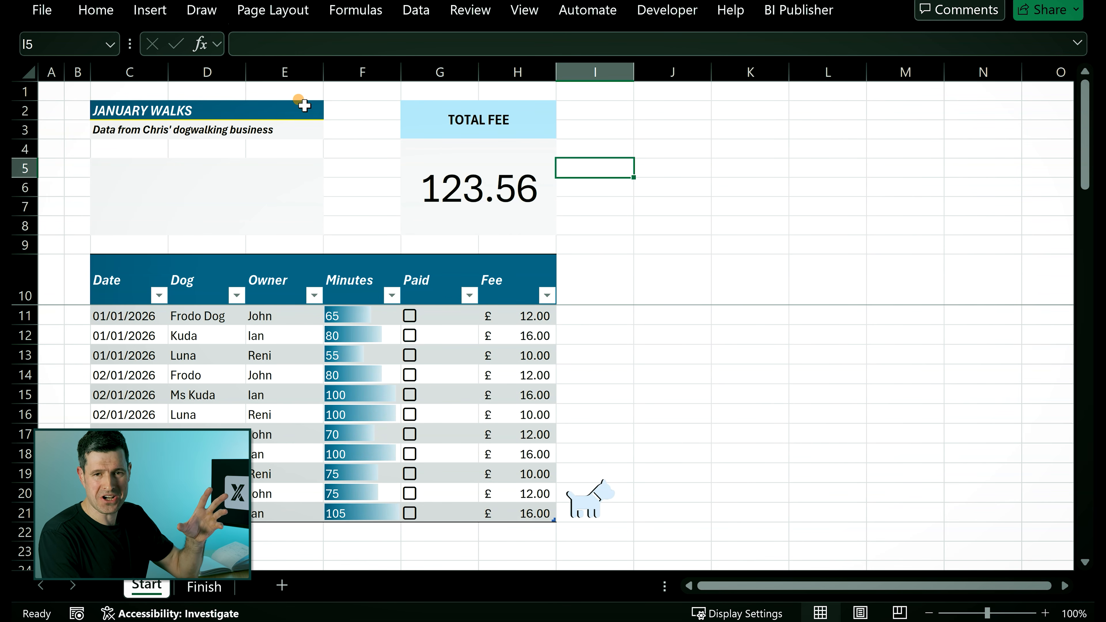
- Add a medium solid yellow bottom border to the TOTAL FEE header cell through Format Cells
click(449, 119)
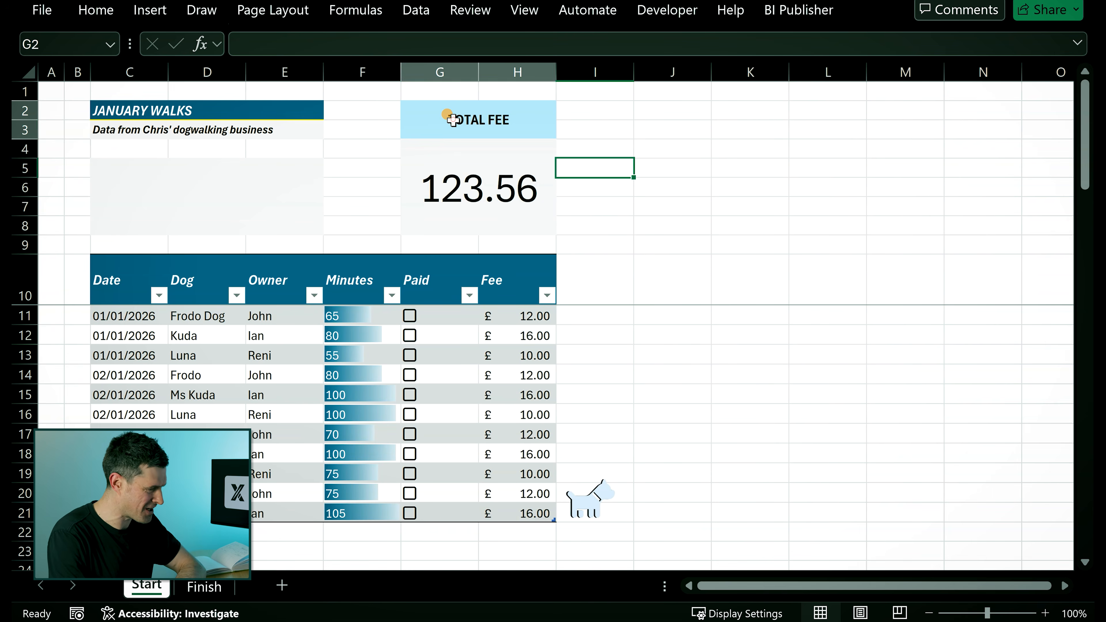
key(alt+h)
key(b)
key(m)
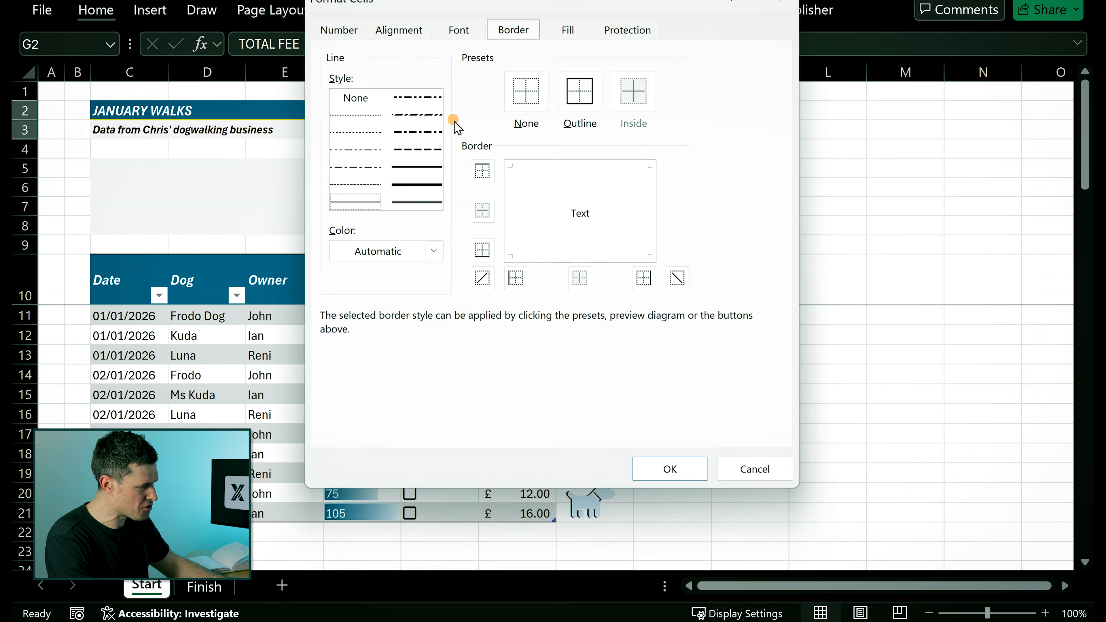
click(432, 251)
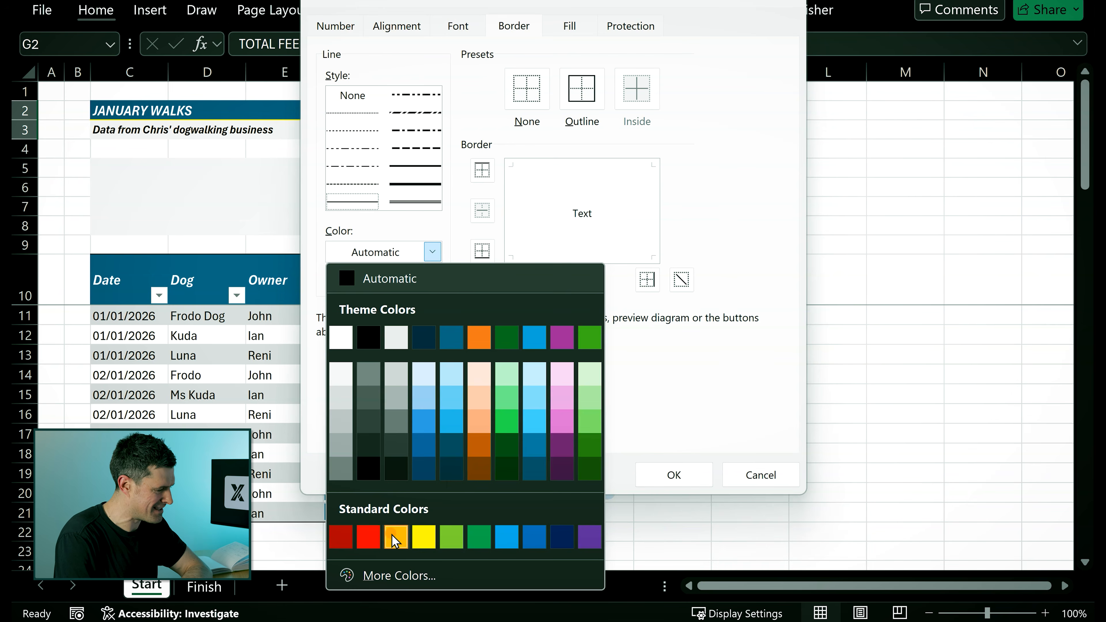
click(420, 539)
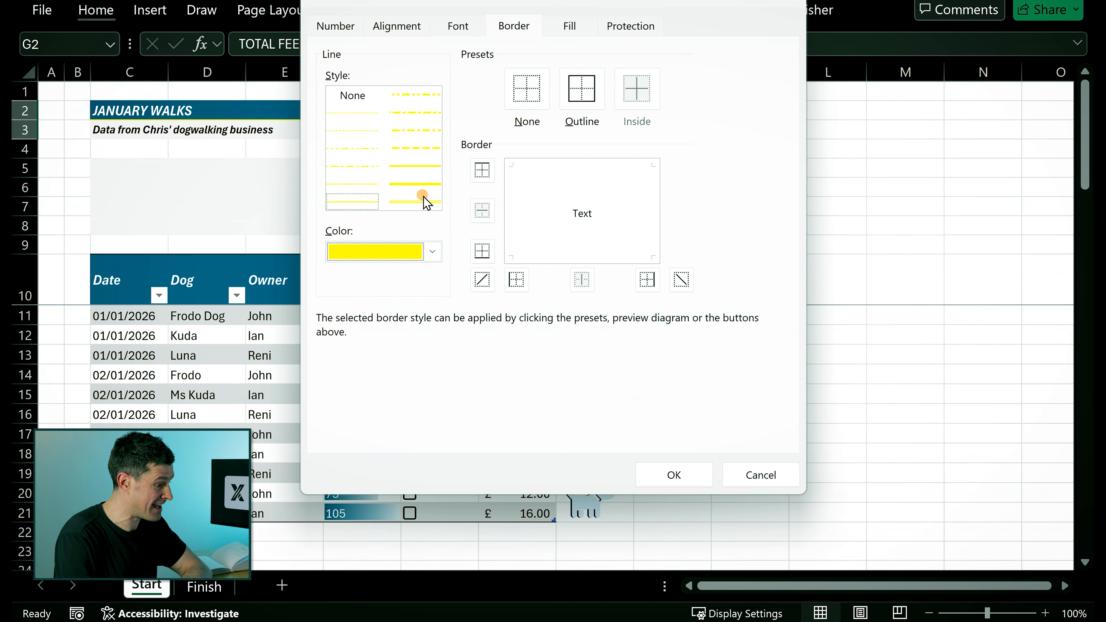
click(412, 162)
click(539, 258)
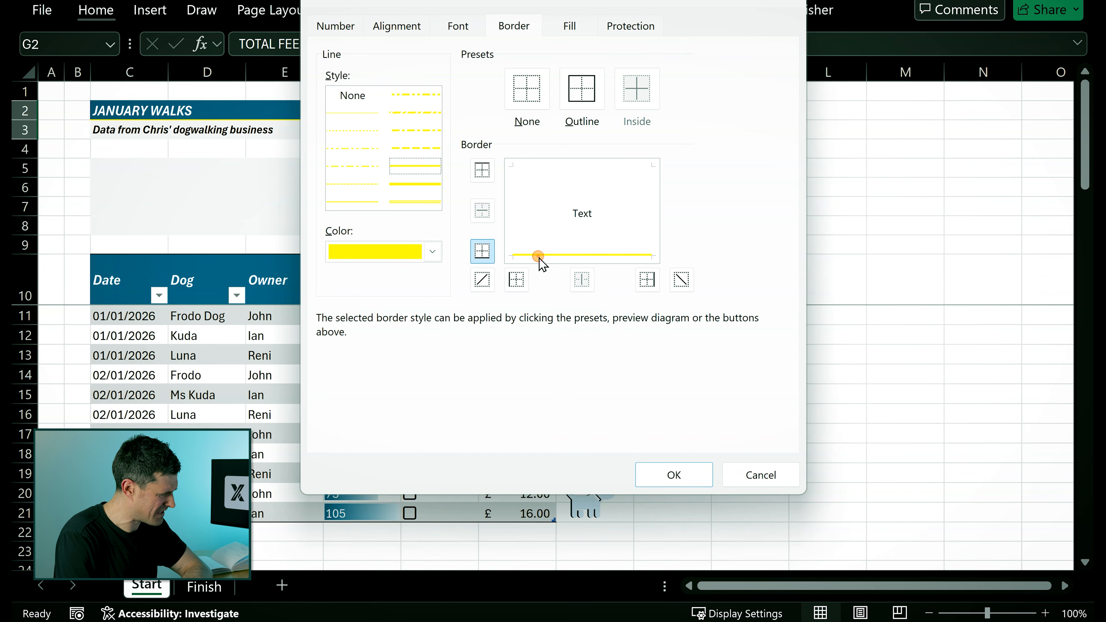
click(678, 476)
click(733, 272)
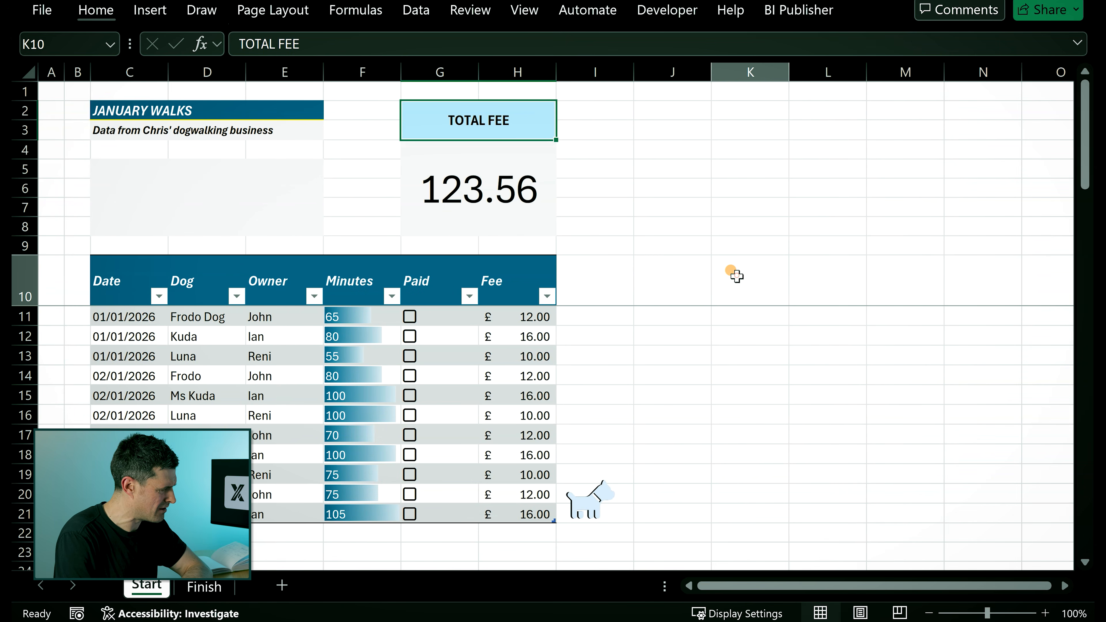
click(640, 131)
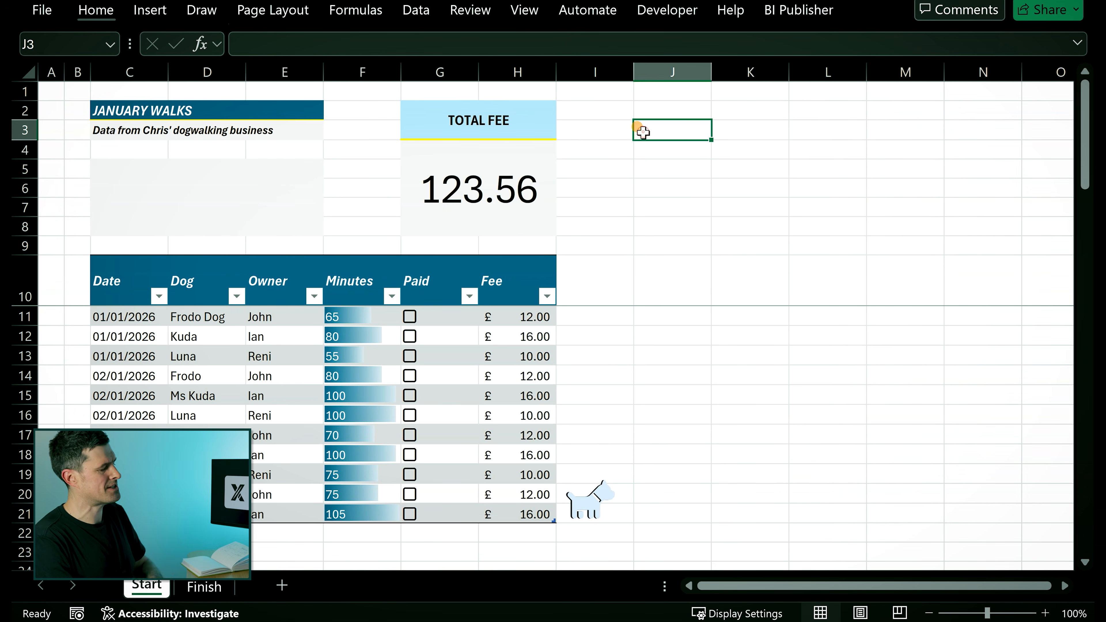
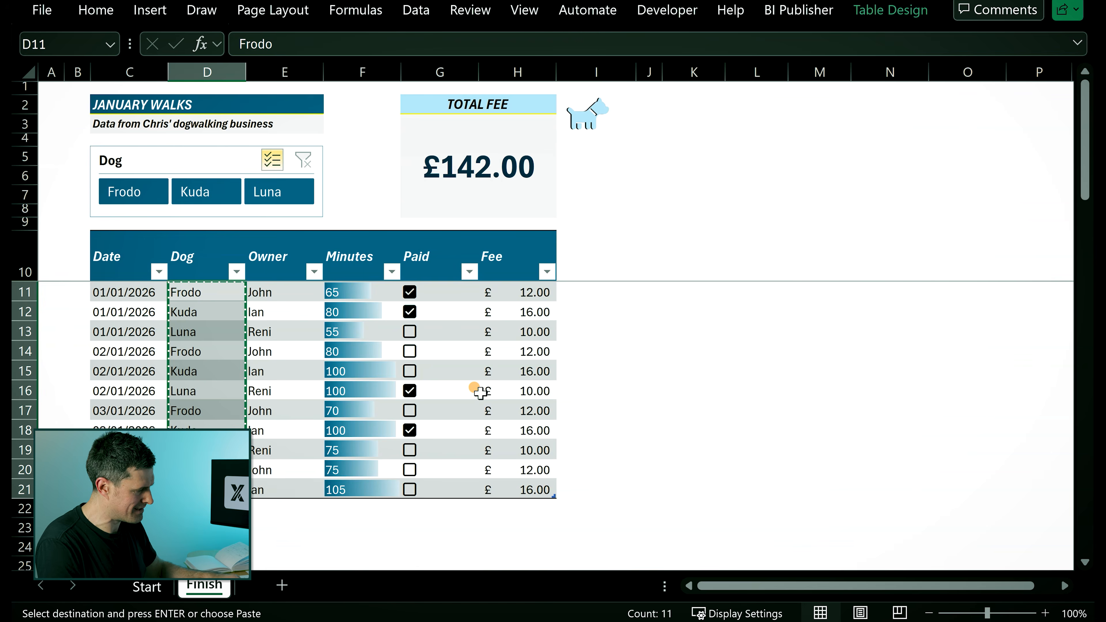
- Paste the copied Dog names from the Finish sheet as values over the Start sheet's Dog cells D11:D21
key(Up)
key(Up)
key(Up)
key(Up)
key(Up)
key(Up)
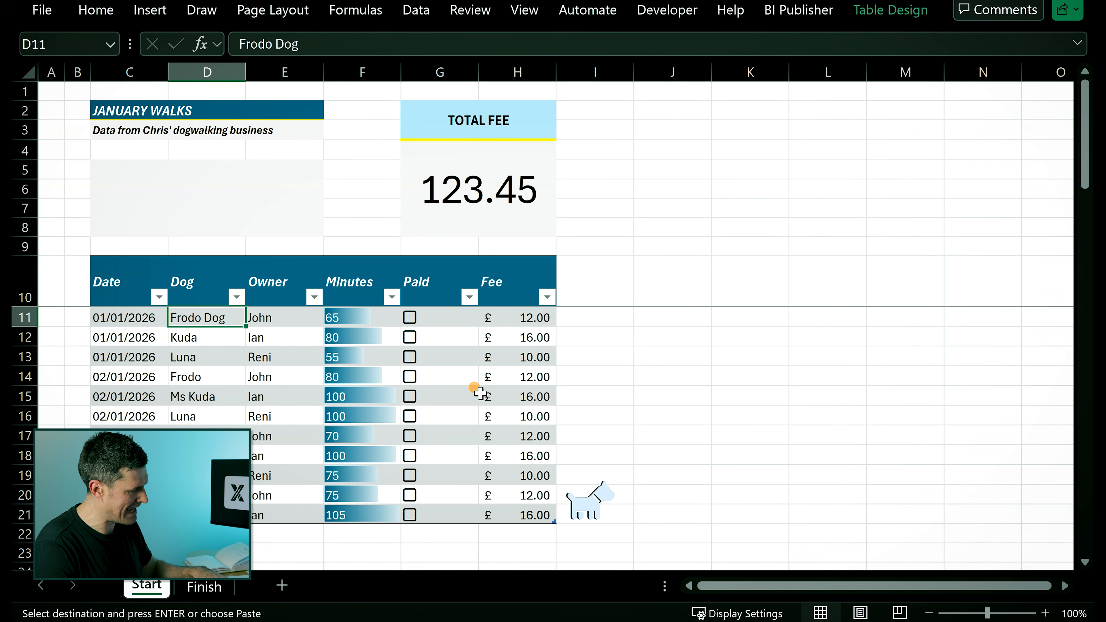
key(ctrl+alt+v)
key(v)
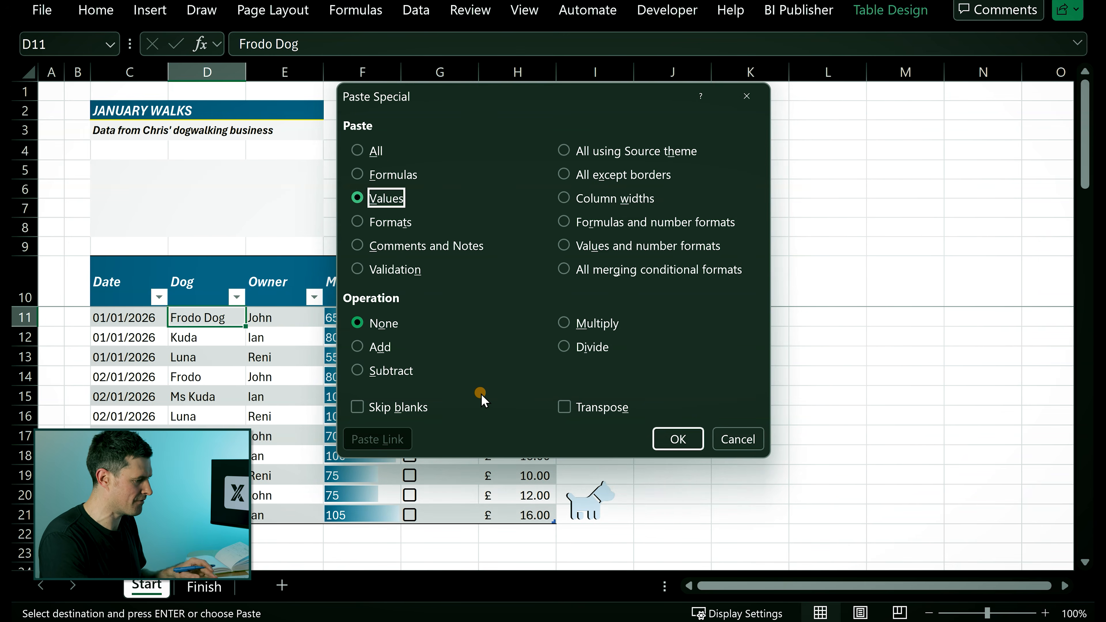
key(Return)
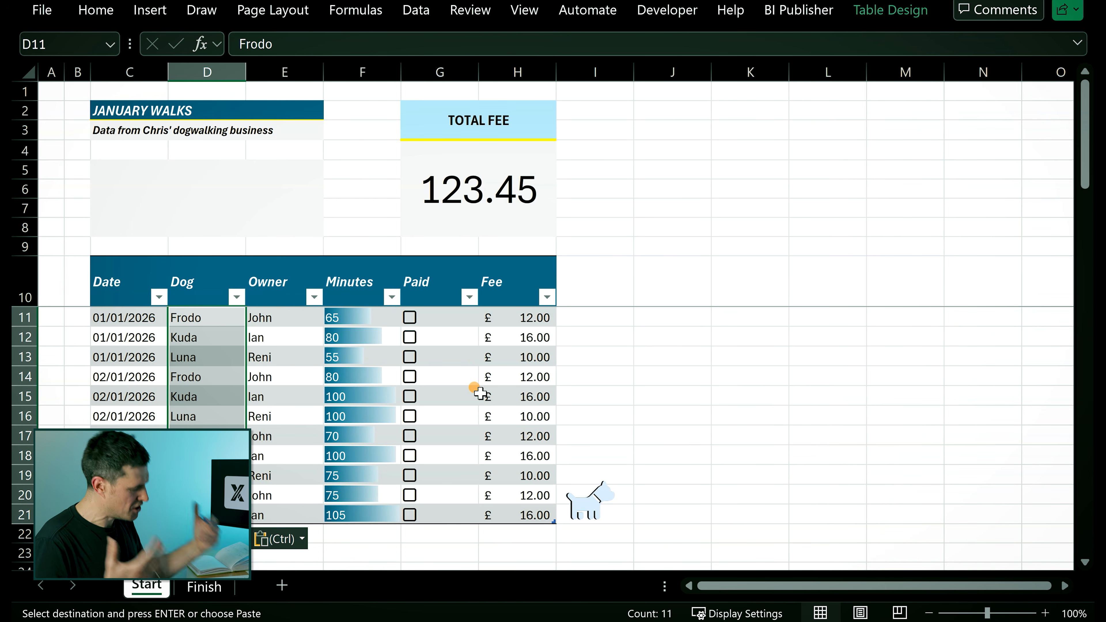
key(Escape)
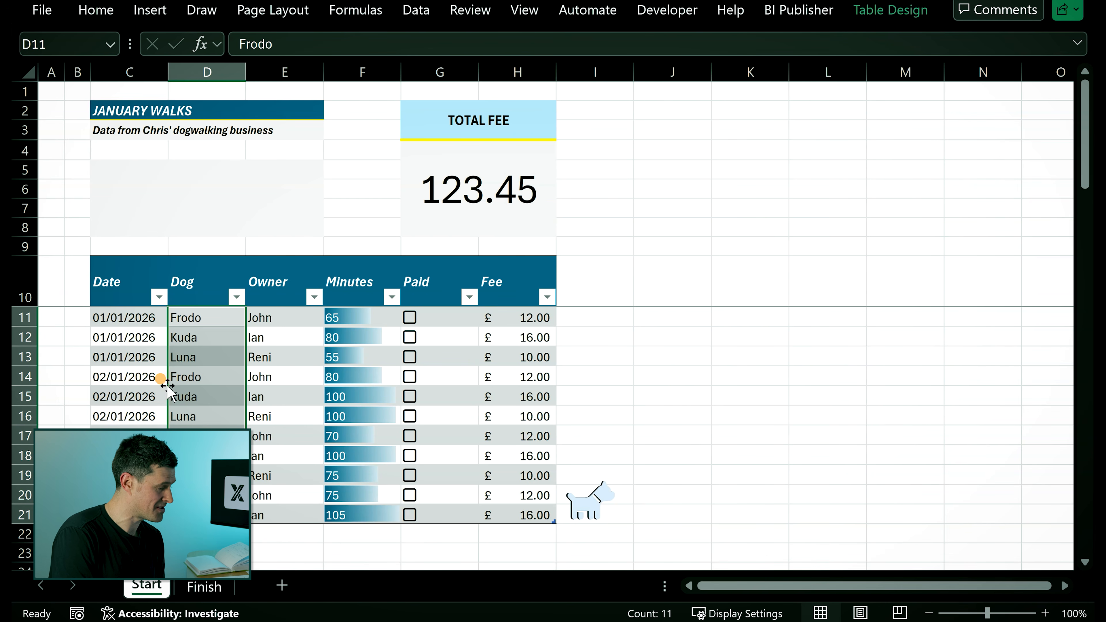
- Add List data validation to the Dog column with the source Frodo,Luna,Kuda
click(414, 21)
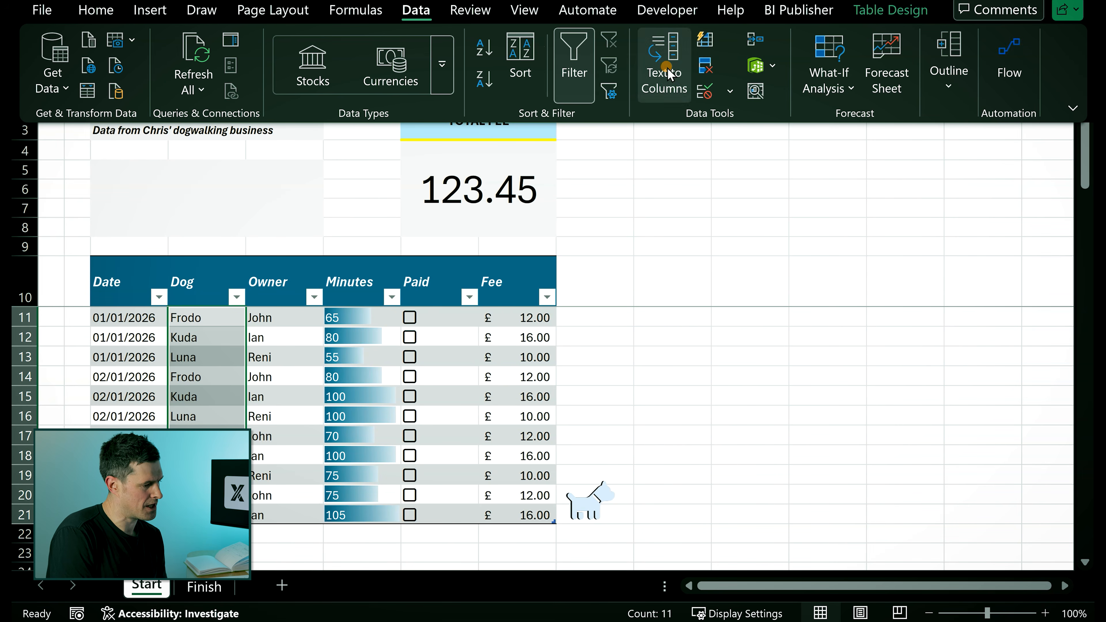
click(704, 92)
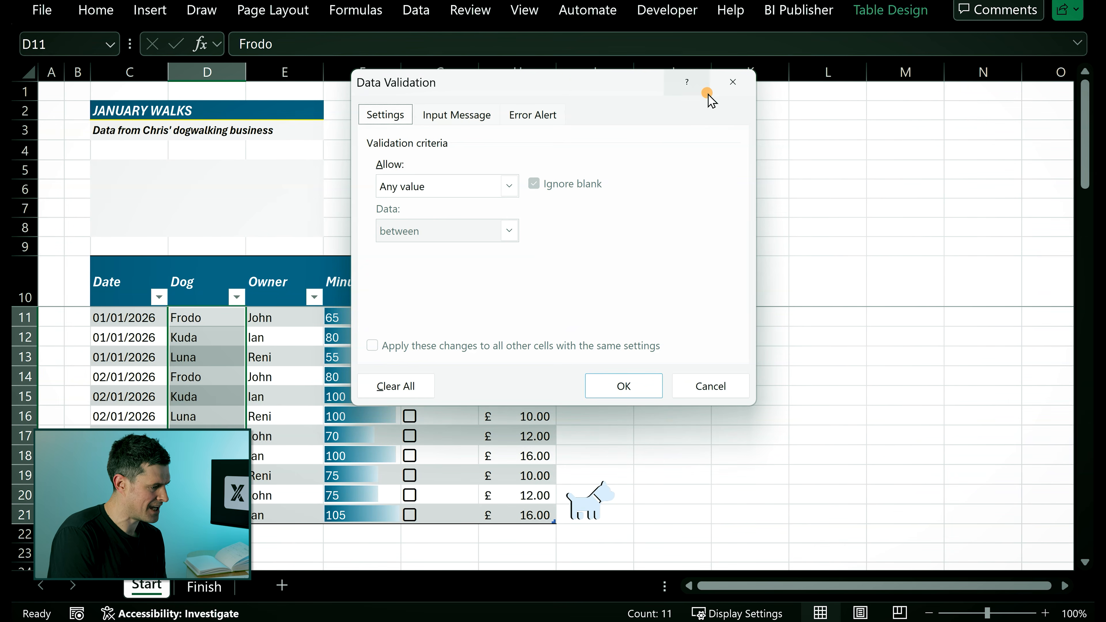
click(509, 186)
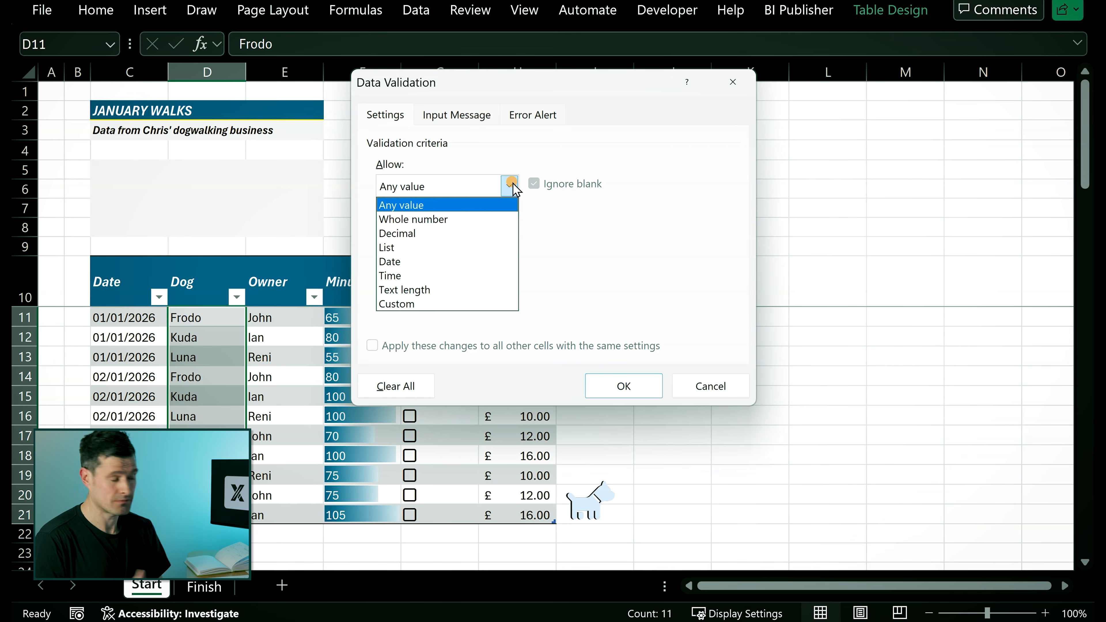
click(441, 249)
click(530, 267)
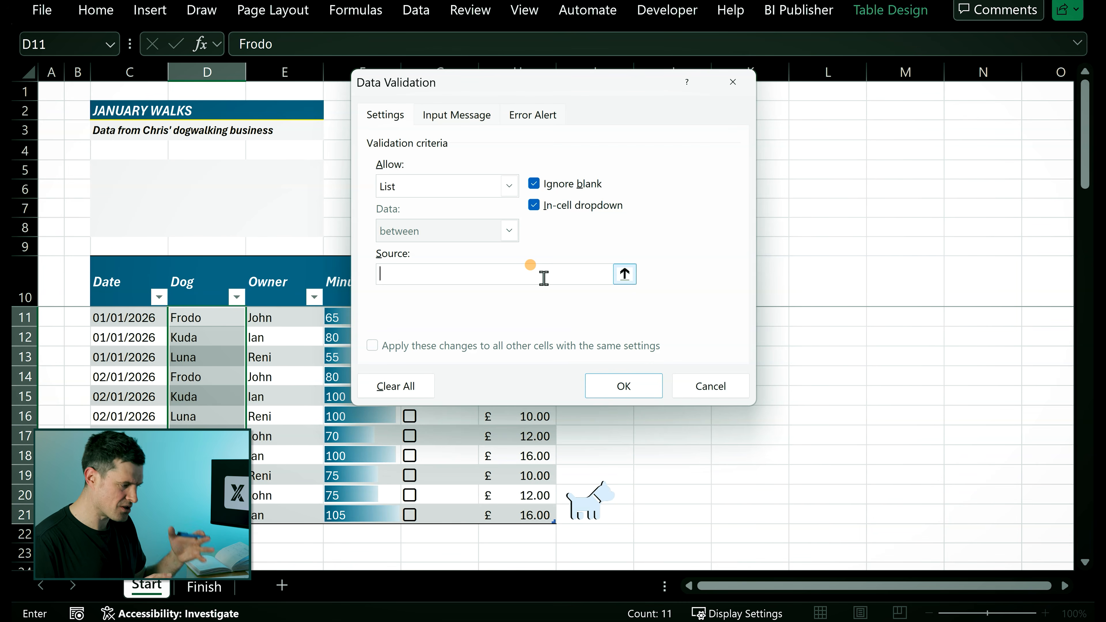
text(Frodo,Luna,)
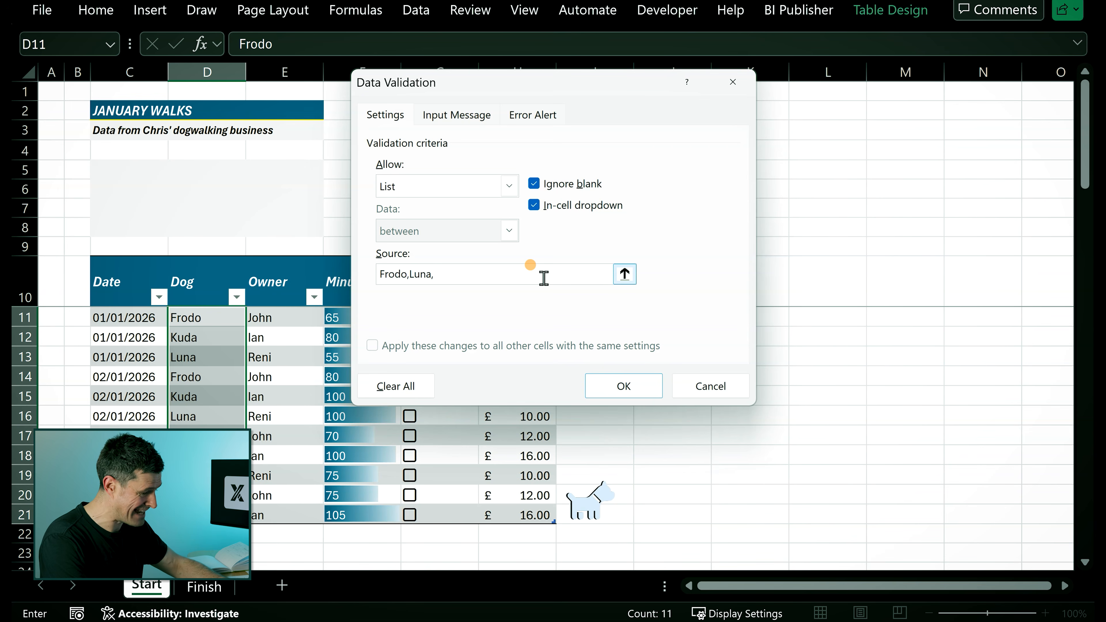
text(Kuda)
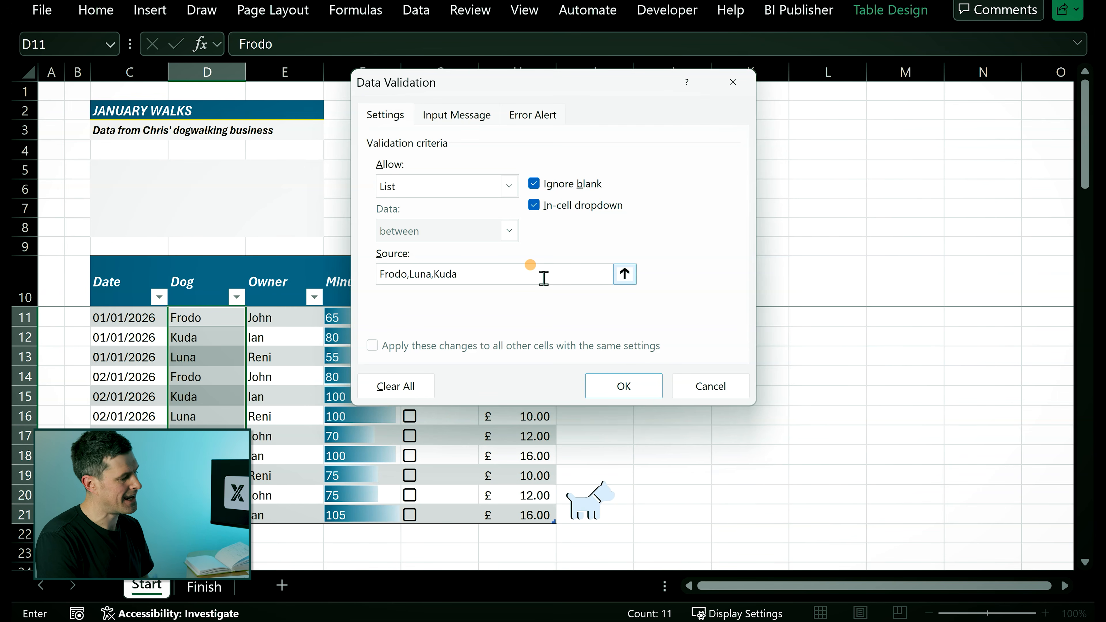
click(638, 389)
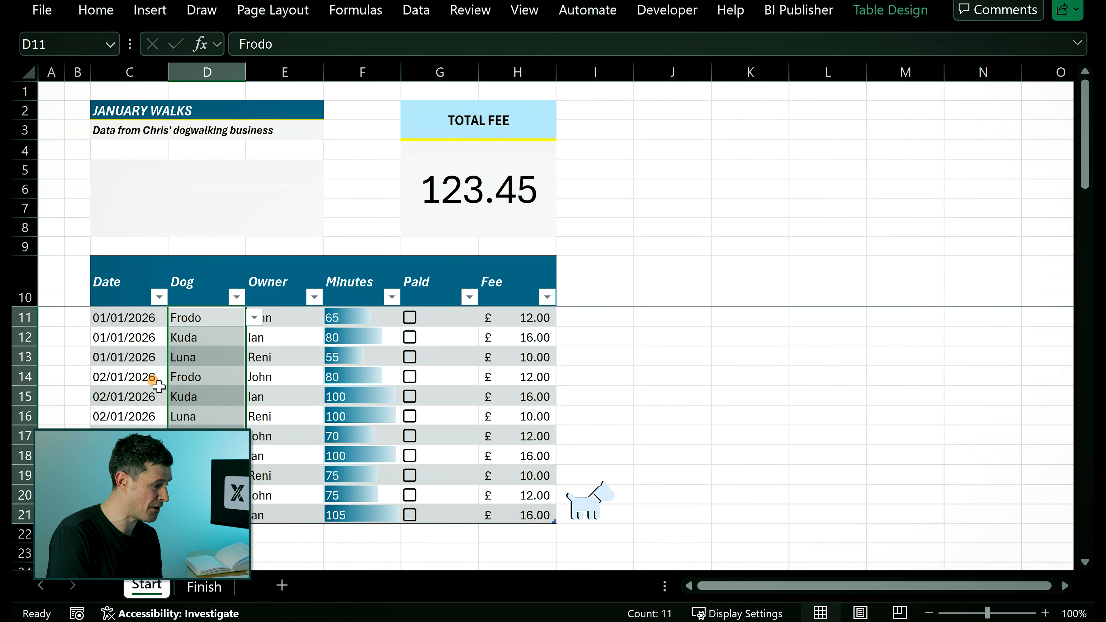
- Open a Dog cell's in-cell dropdown to check the validation list
click(183, 387)
click(230, 332)
click(254, 340)
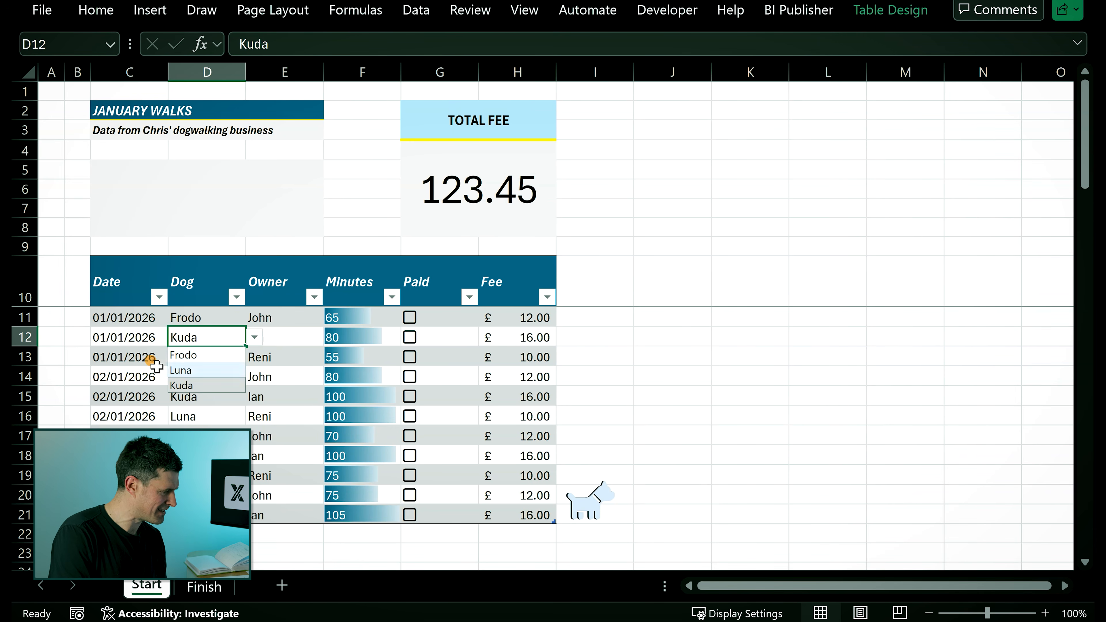
click(133, 372)
- Restrict the Date cells C11:C21 with Date validation between 01/01/26 and 01/01/27
click(123, 314)
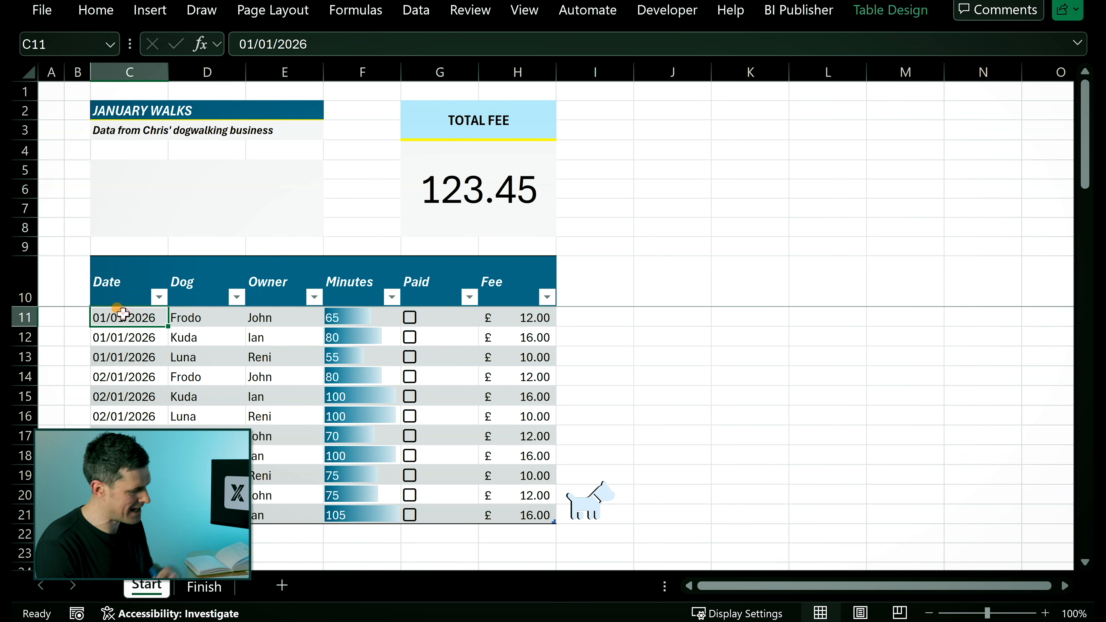
key(ctrl+shift+Down)
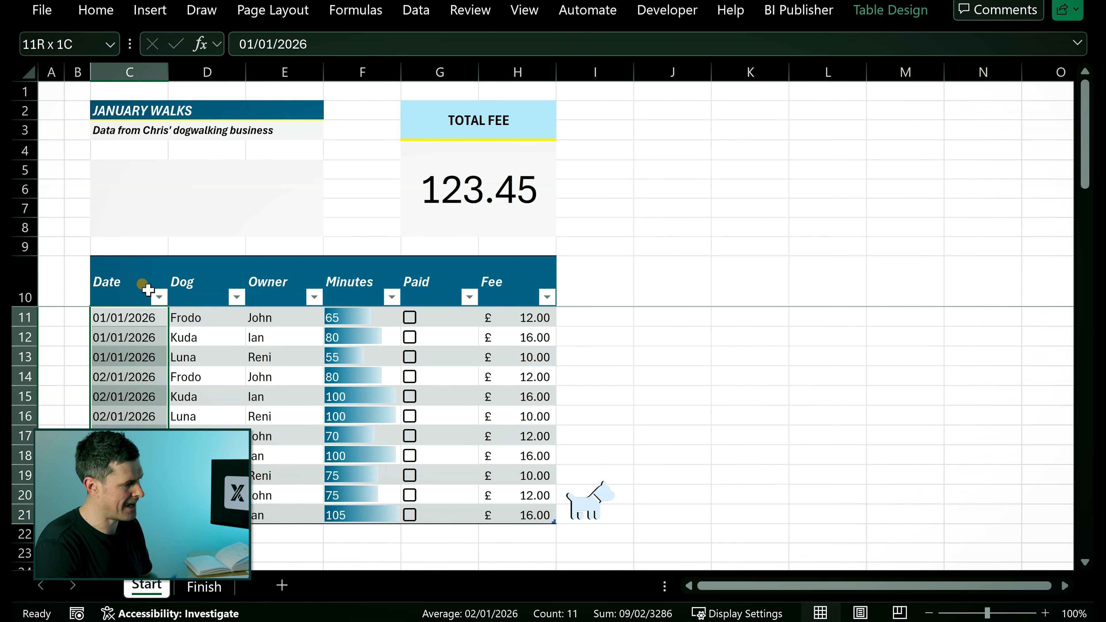
click(419, 12)
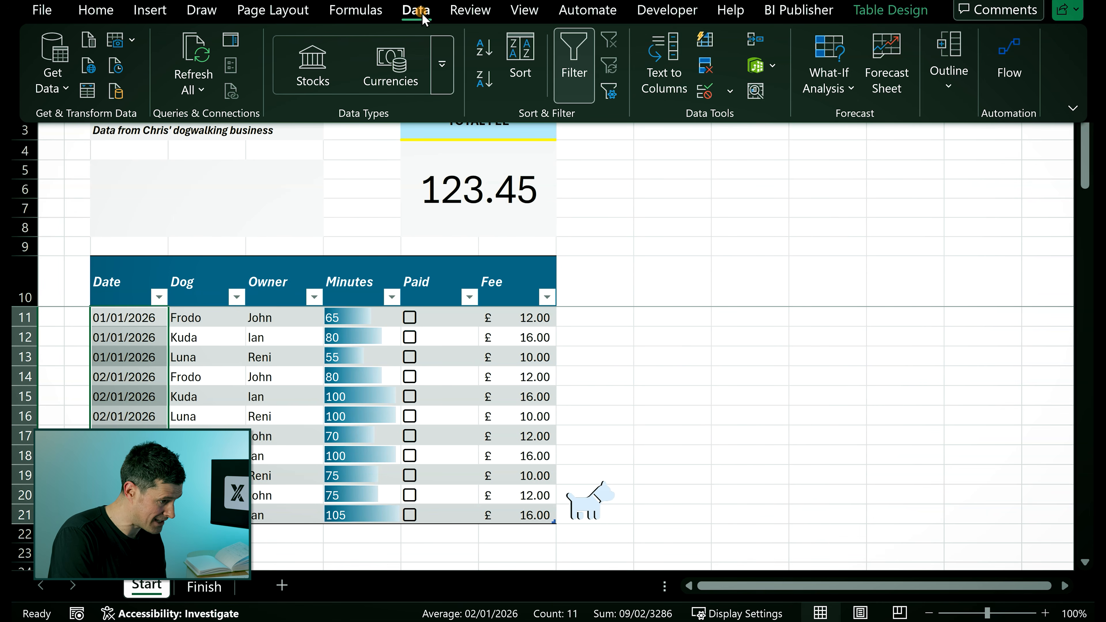
click(706, 91)
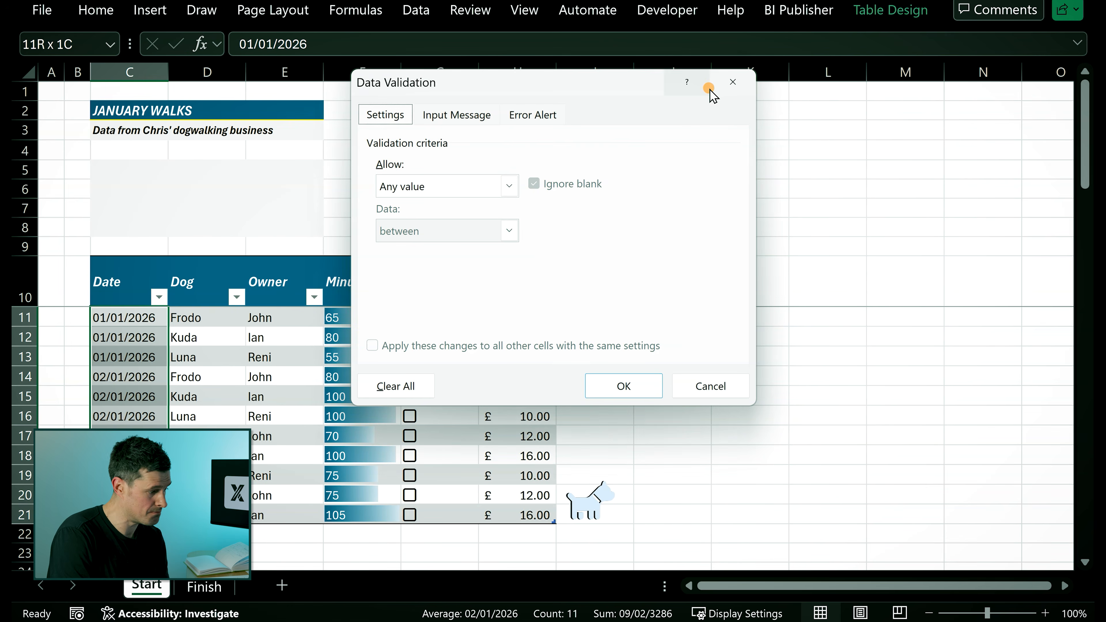
click(507, 185)
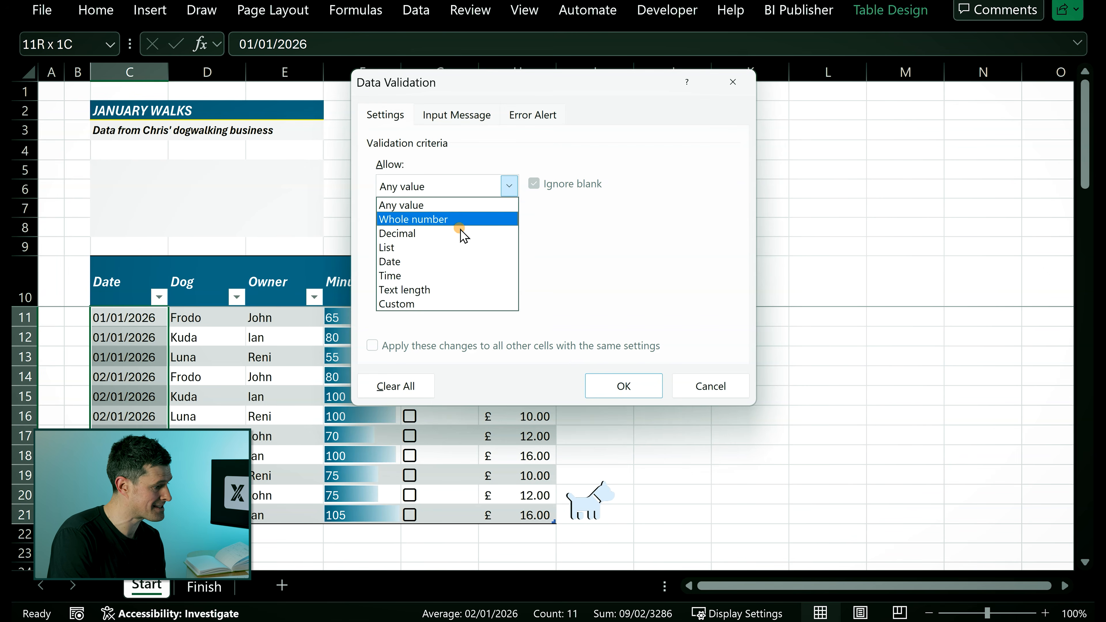
click(424, 268)
click(433, 274)
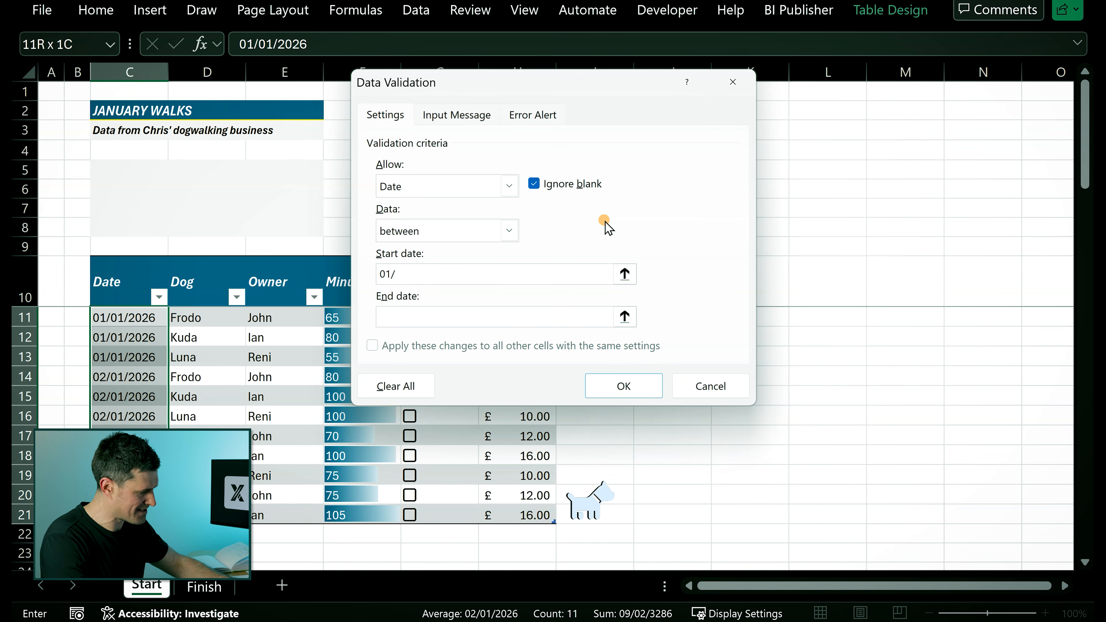
text(01/01/2)
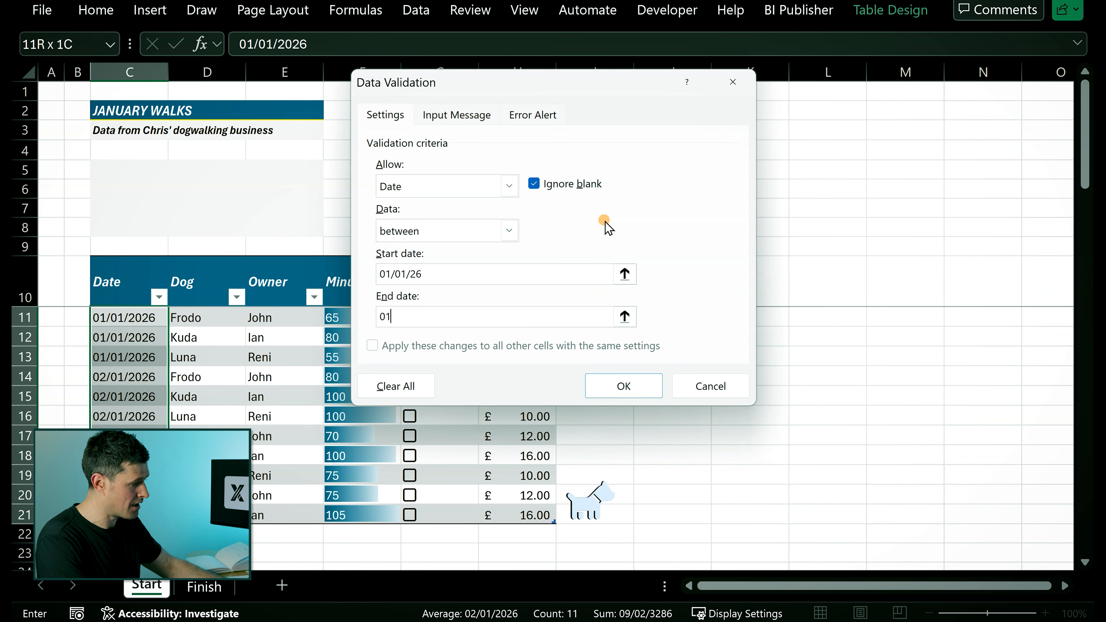
text(01/01/27)
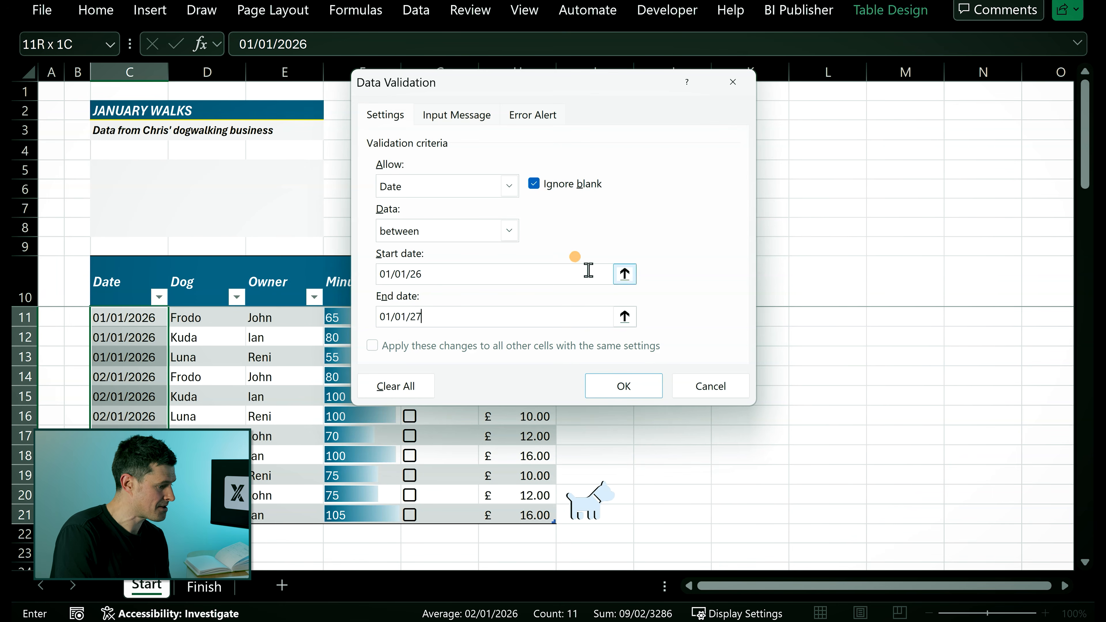
click(623, 385)
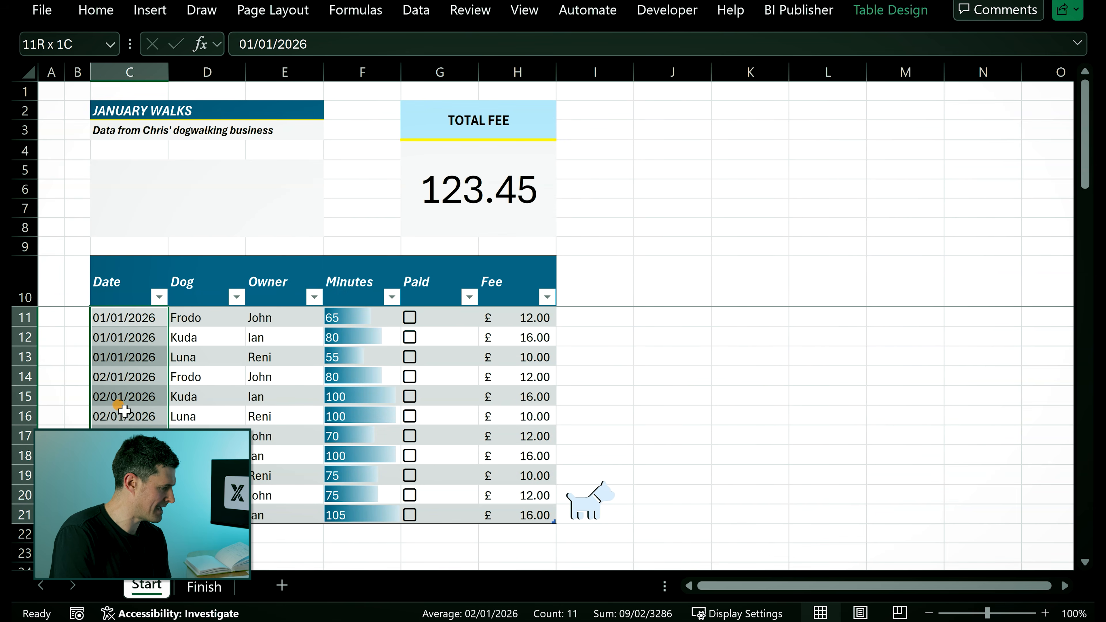
- Try entering invalid values into date cell C14 to test the validation, then cancel the edits
click(126, 412)
click(155, 378)
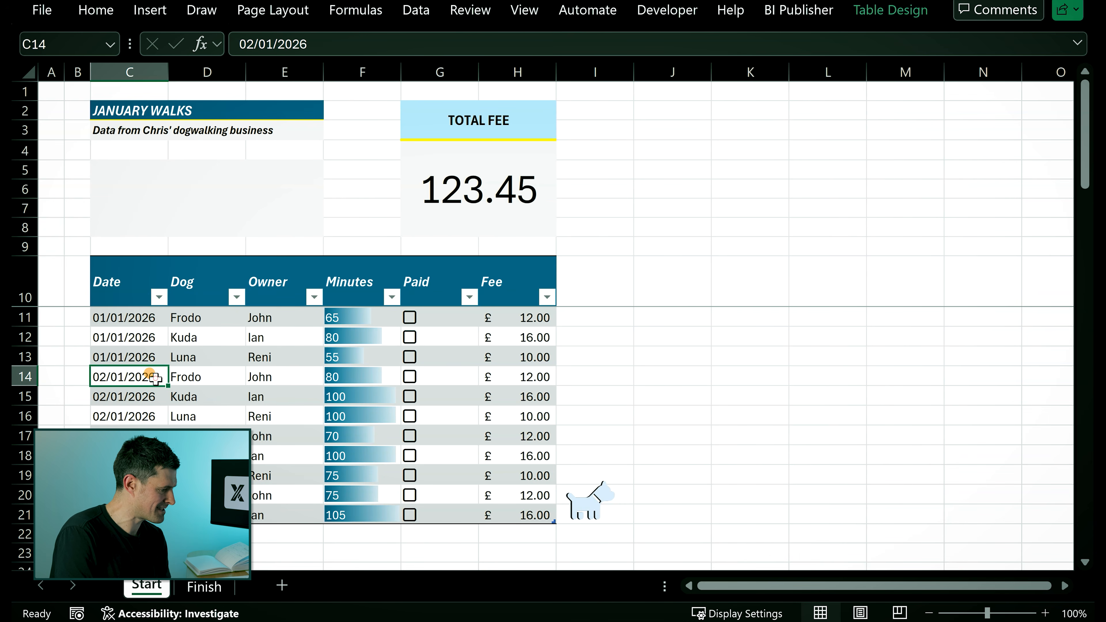
text(kl;j)
key(Return)
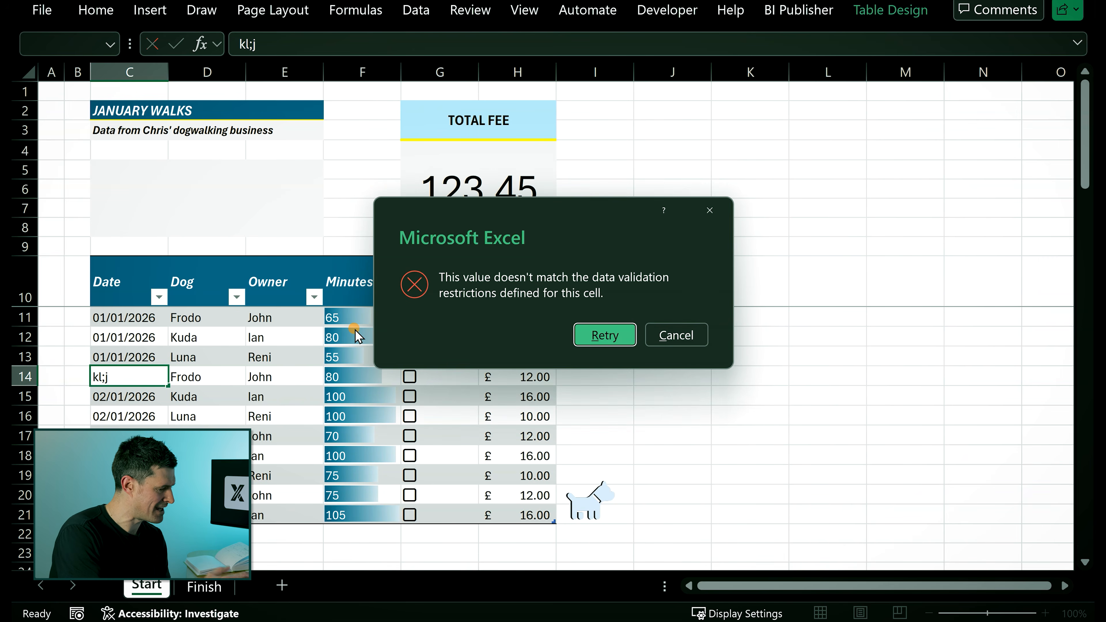
key(Escape)
click(408, 43)
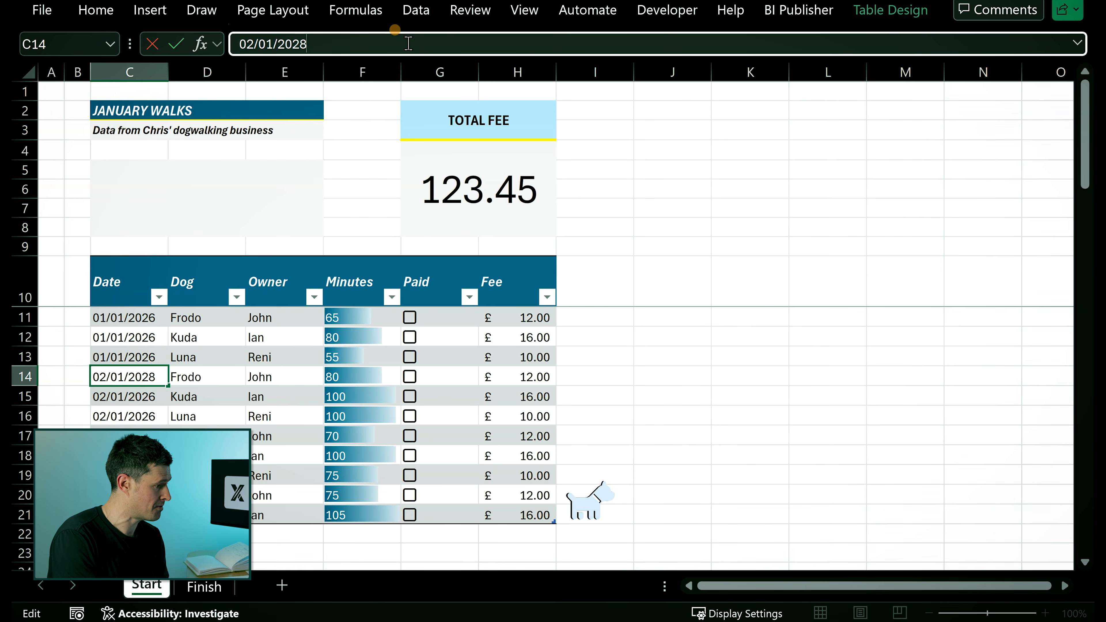
key(Return)
key(Escape)
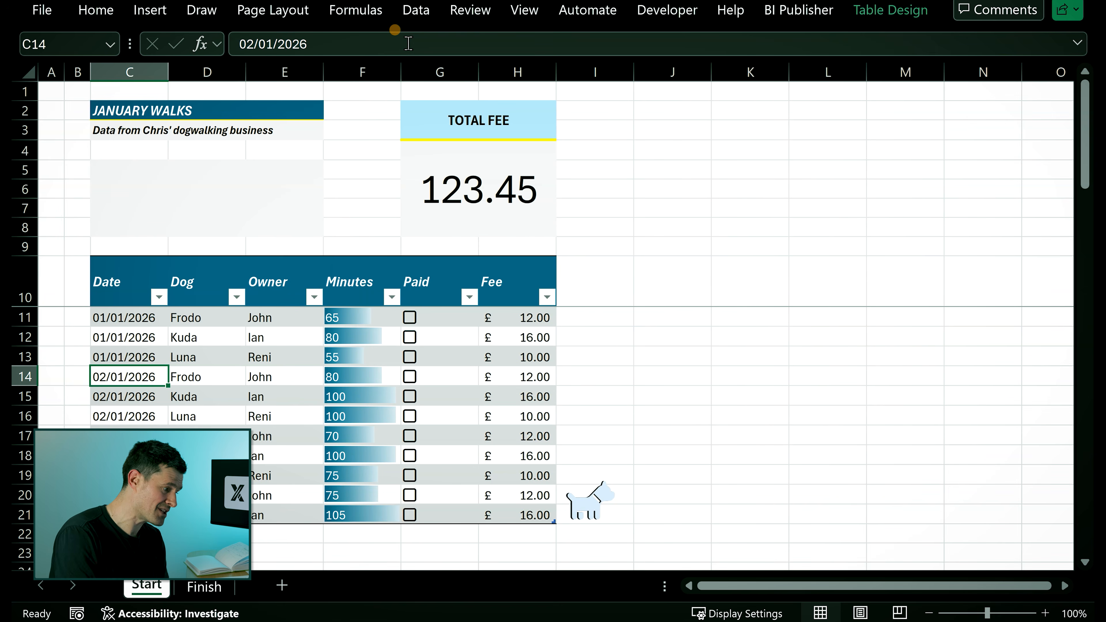
- Insert a slicer for the table's Dog field and move it into the panel below the title
click(670, 281)
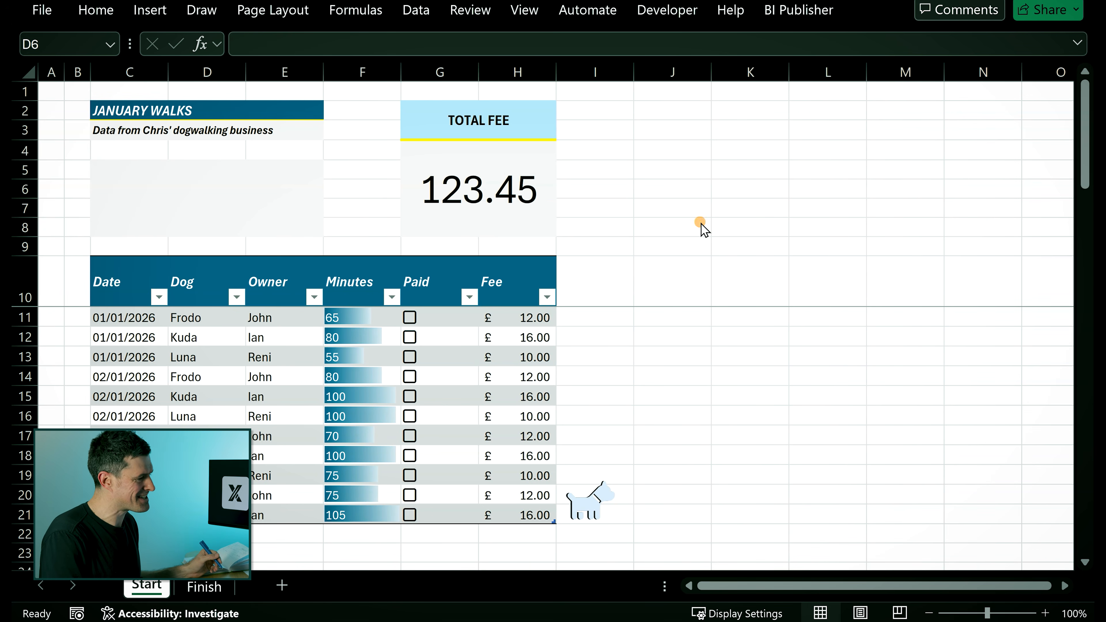
click(235, 361)
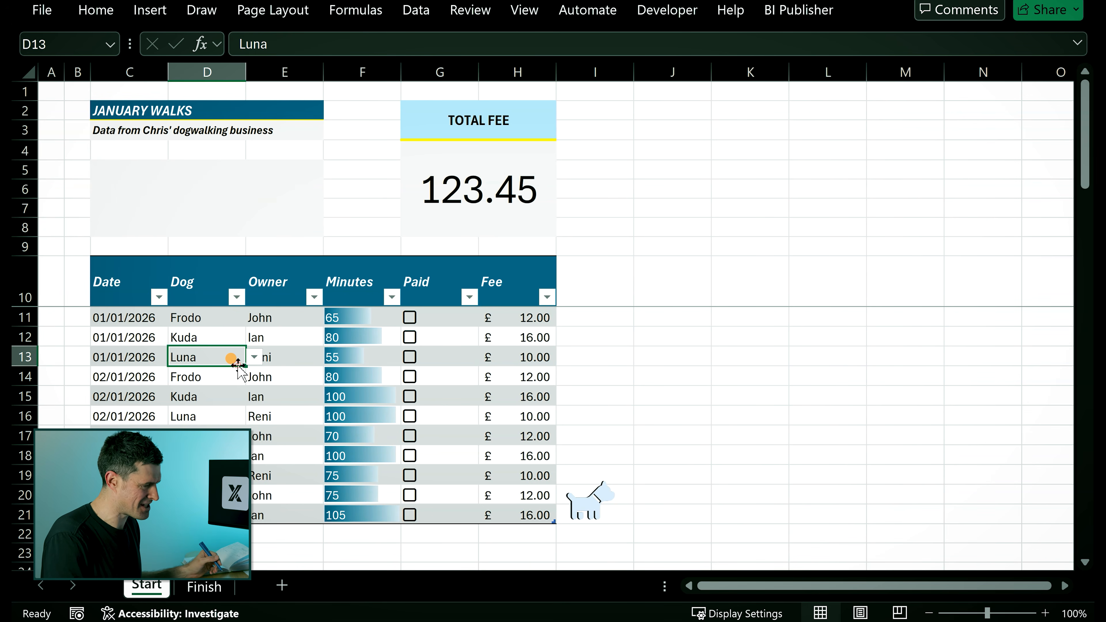
click(884, 11)
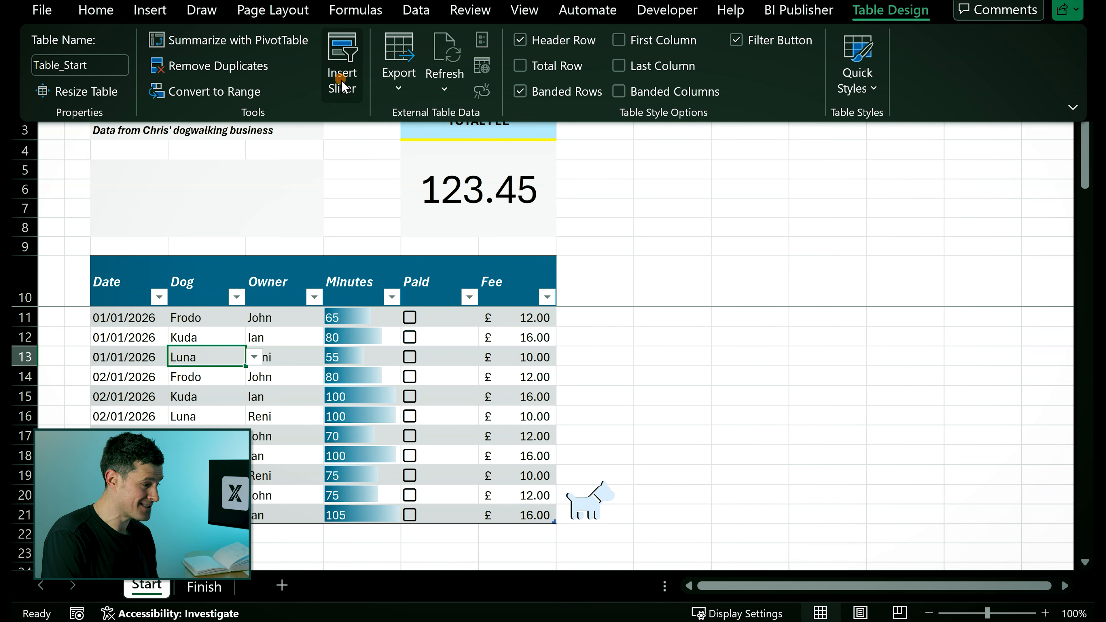
click(342, 82)
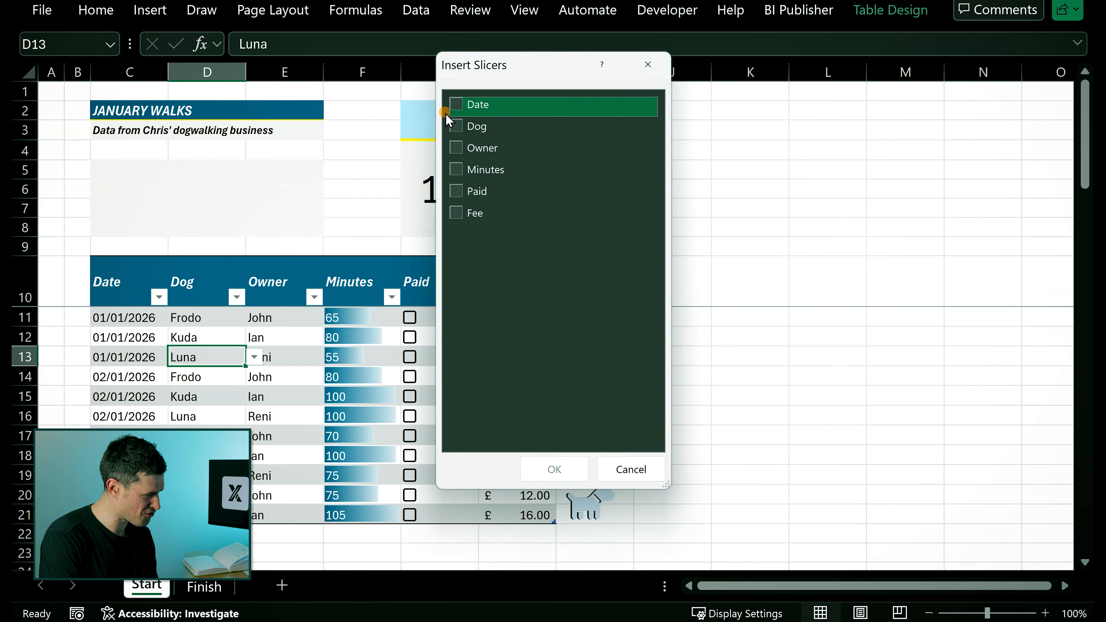
click(456, 126)
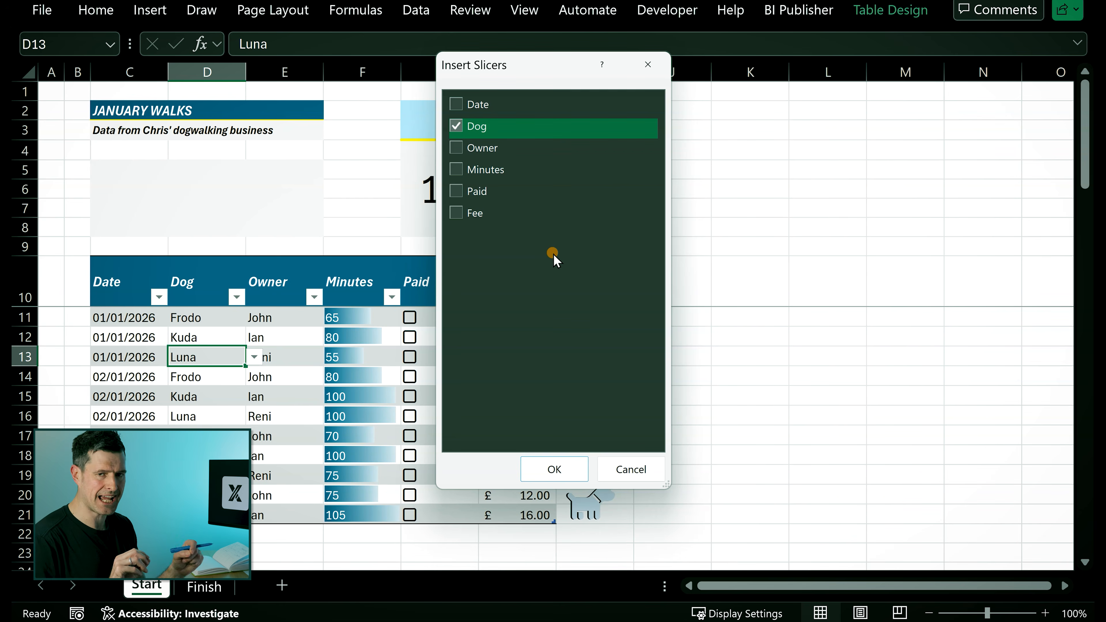
click(554, 468)
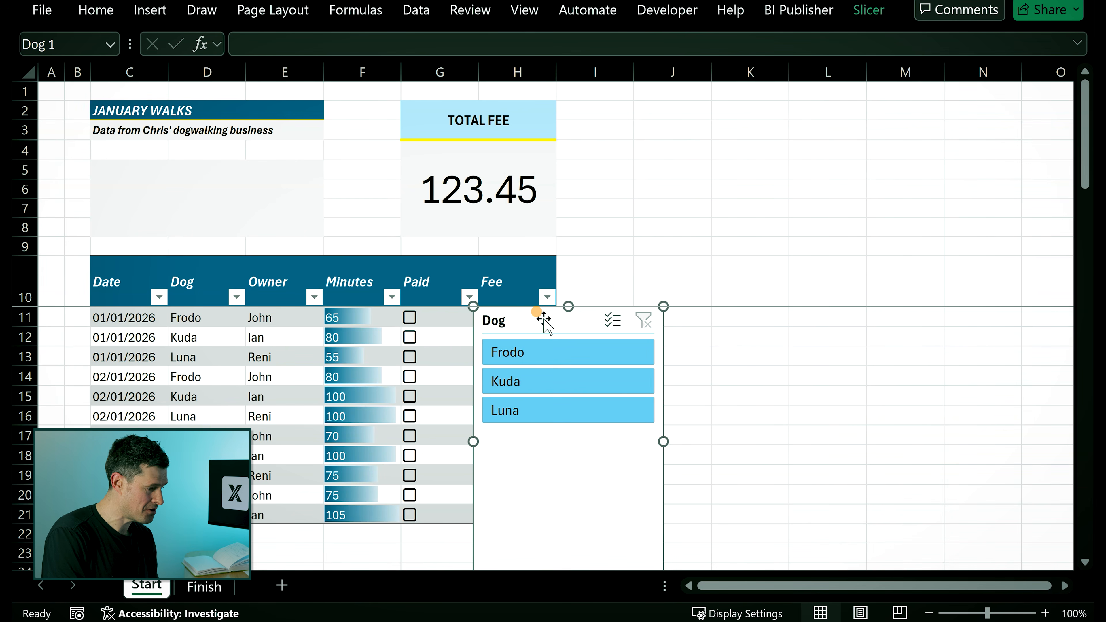
drag(544, 320, 353, 113)
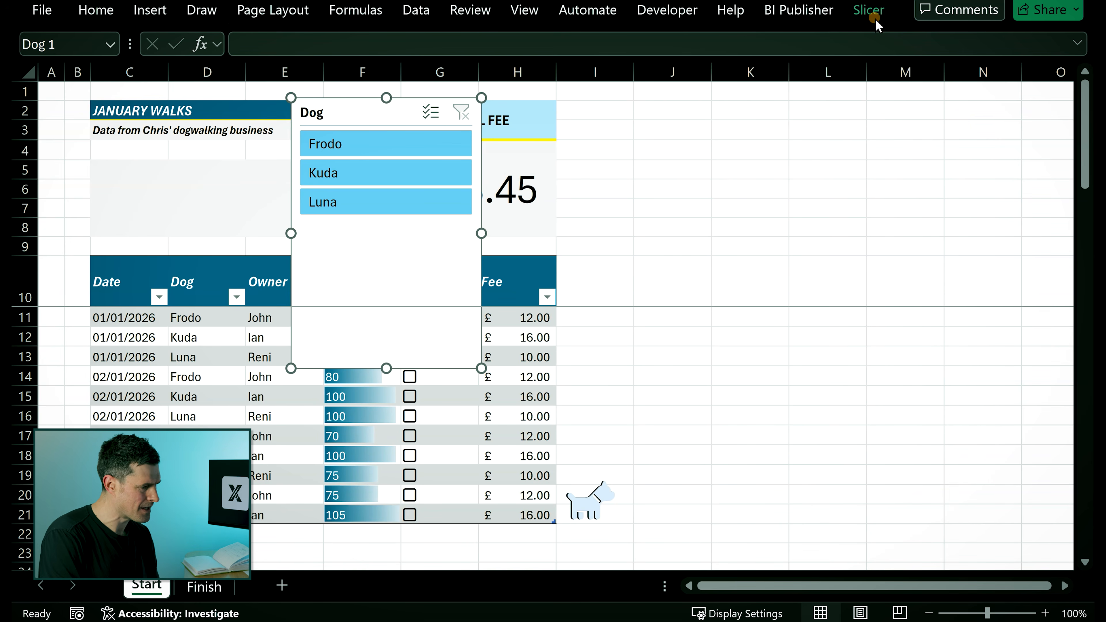
- Set the Dog slicer to 3 button columns and shrink its height to fit the buttons
click(868, 8)
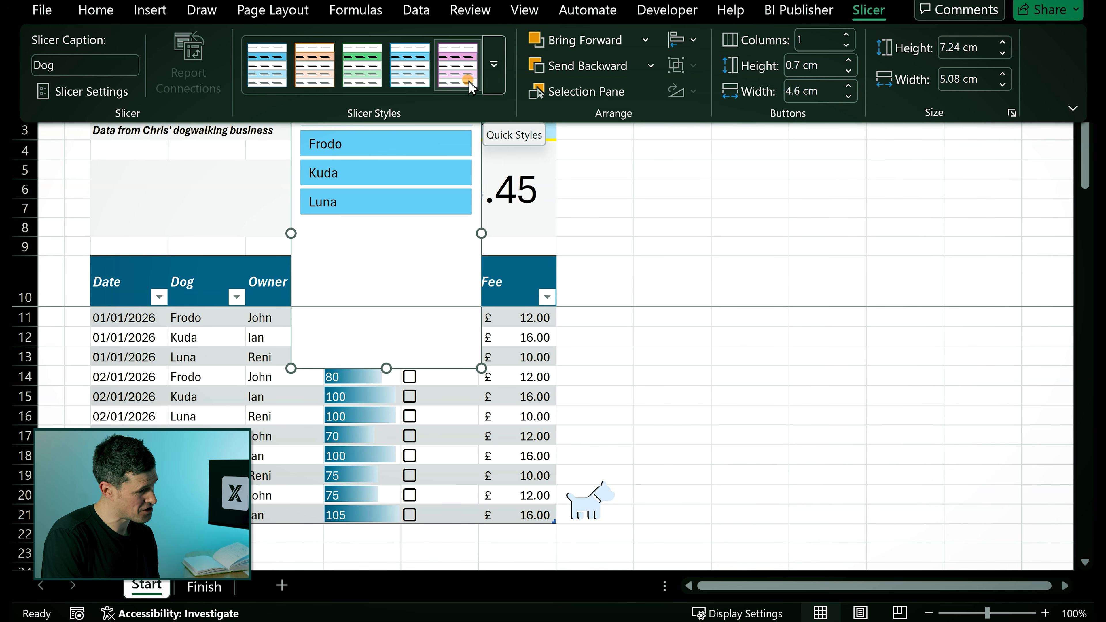
click(844, 34)
click(844, 33)
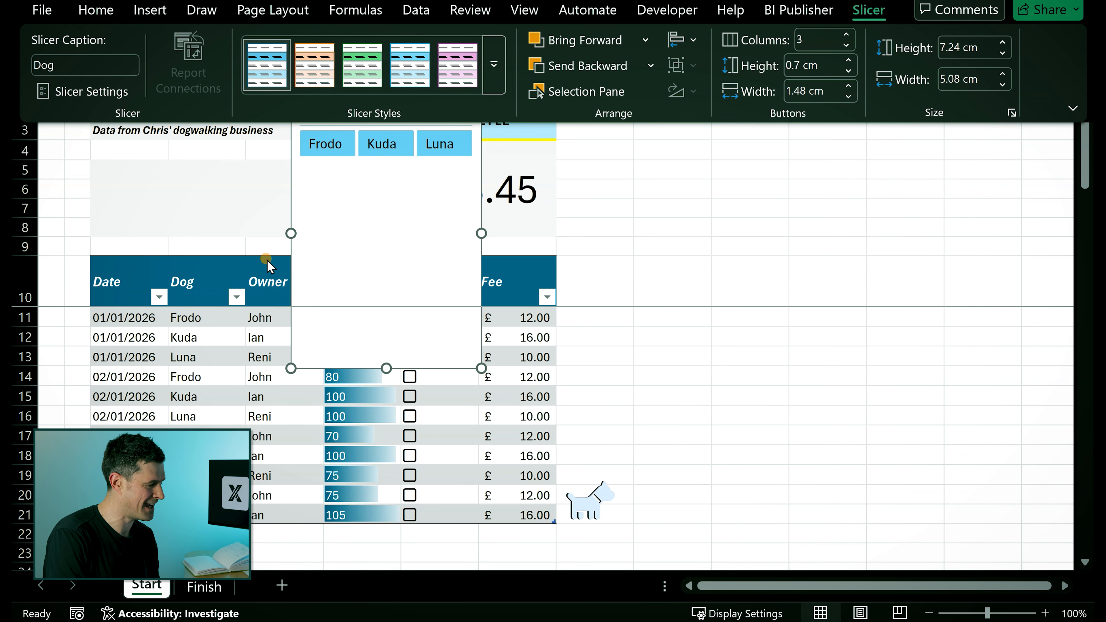
click(385, 362)
drag(386, 362, 371, 146)
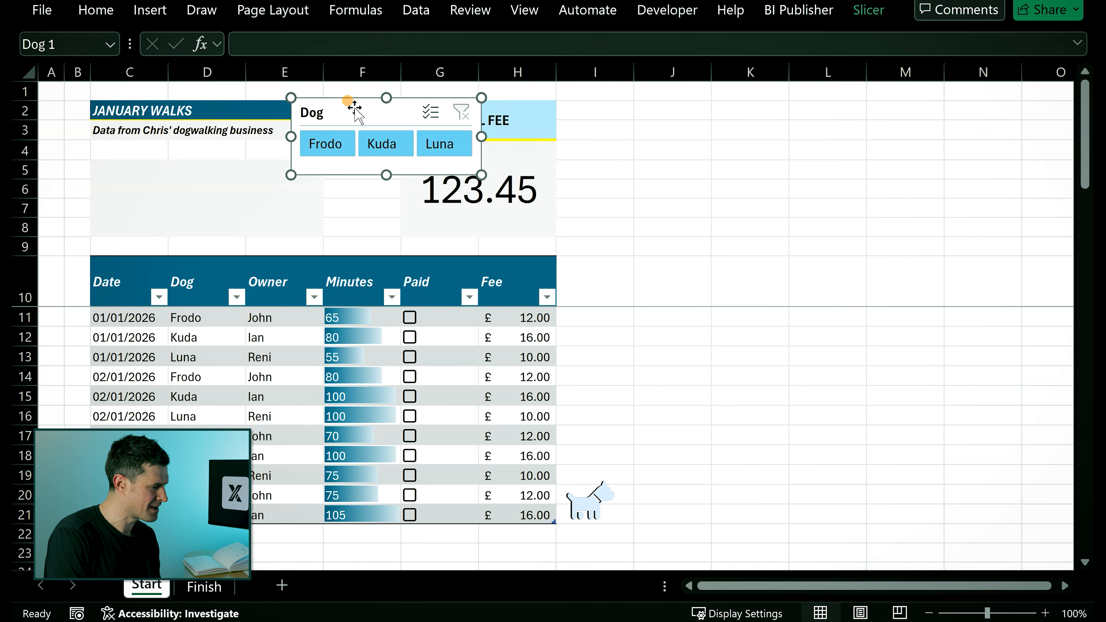
- Move the Dog slicer into the shaded panel below the title and widen it to fill the panel
drag(354, 107, 155, 162)
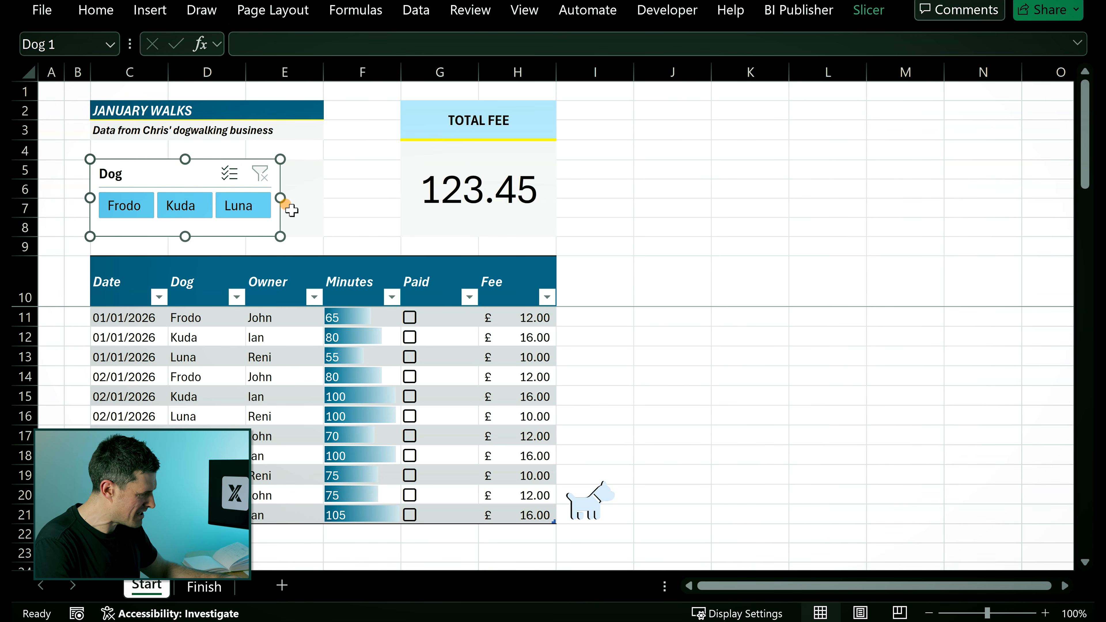
drag(283, 197, 323, 205)
key(alt)
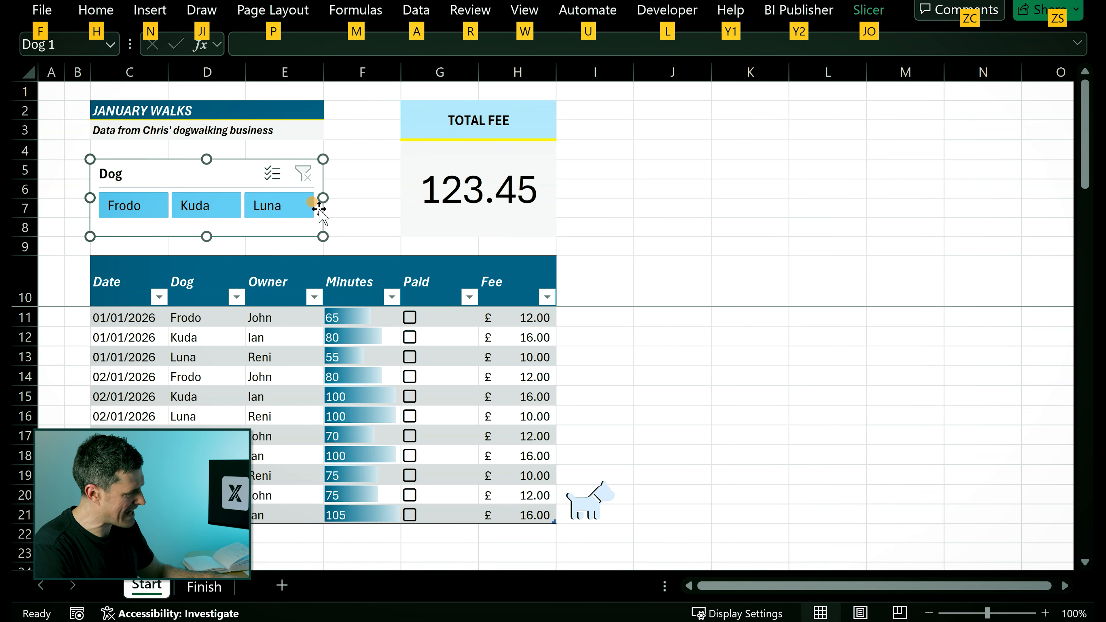
click(681, 217)
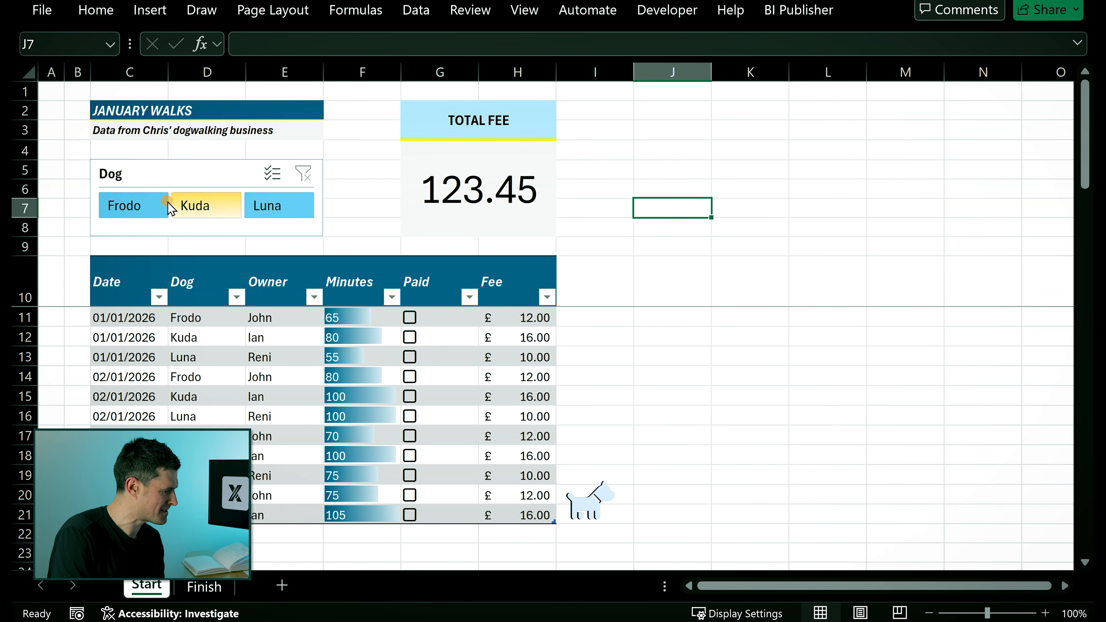
- Filter the table to Frodo with the slicer and move the dog picture up beside the Total Fee card
click(161, 210)
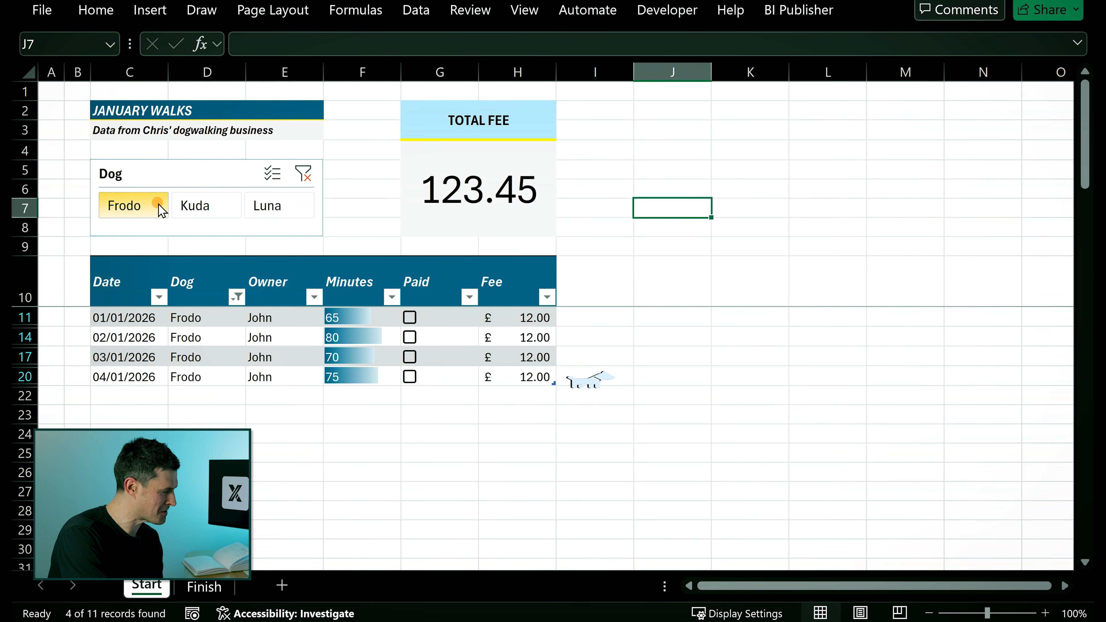
click(160, 207)
drag(591, 511, 595, 126)
- Test the slicer by filtering to Kuda, Luna and Frodo, then clear the slicer filter
click(206, 208)
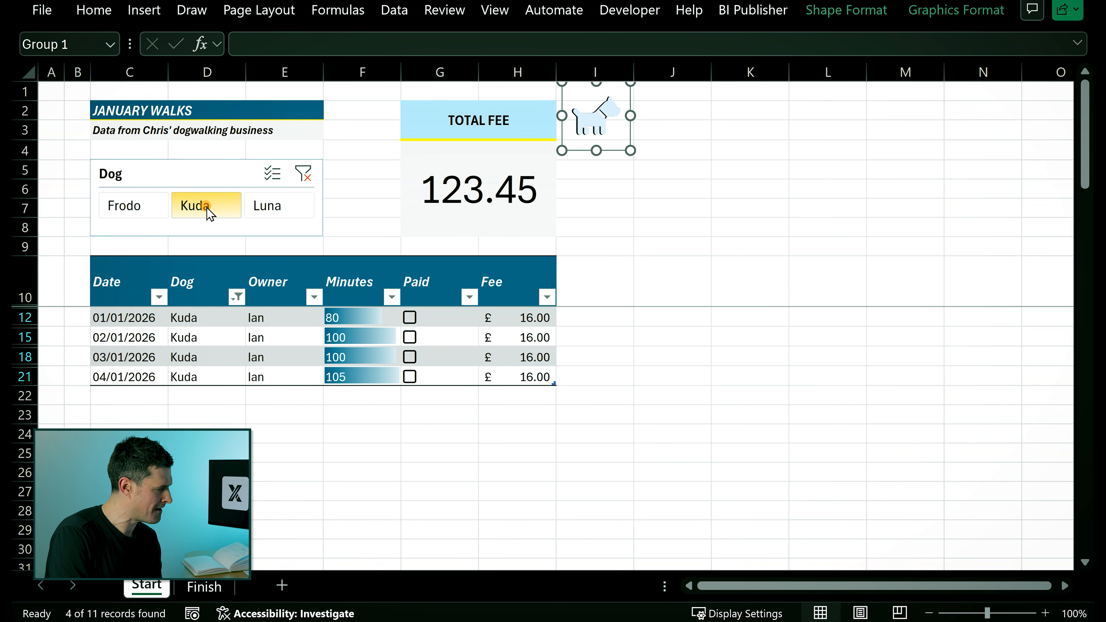
click(279, 213)
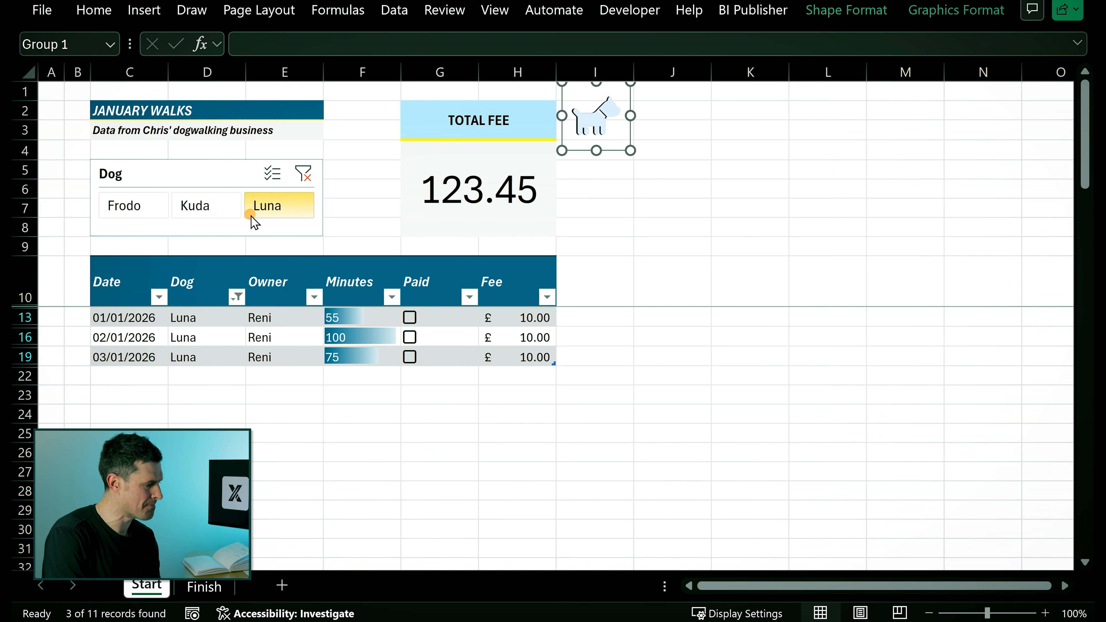
click(216, 209)
click(116, 207)
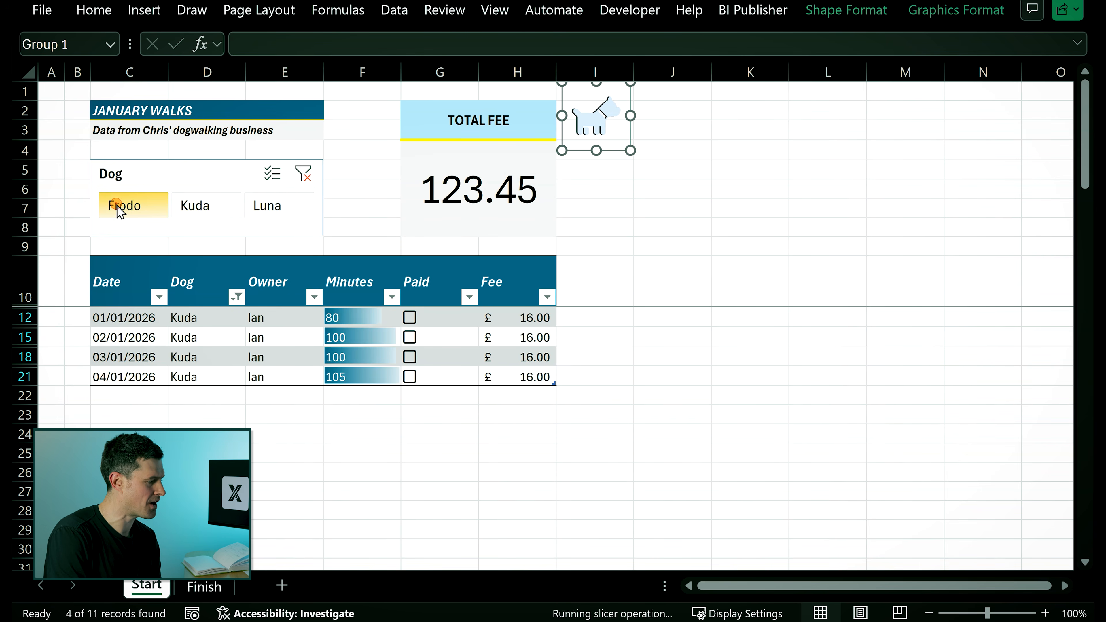
click(304, 174)
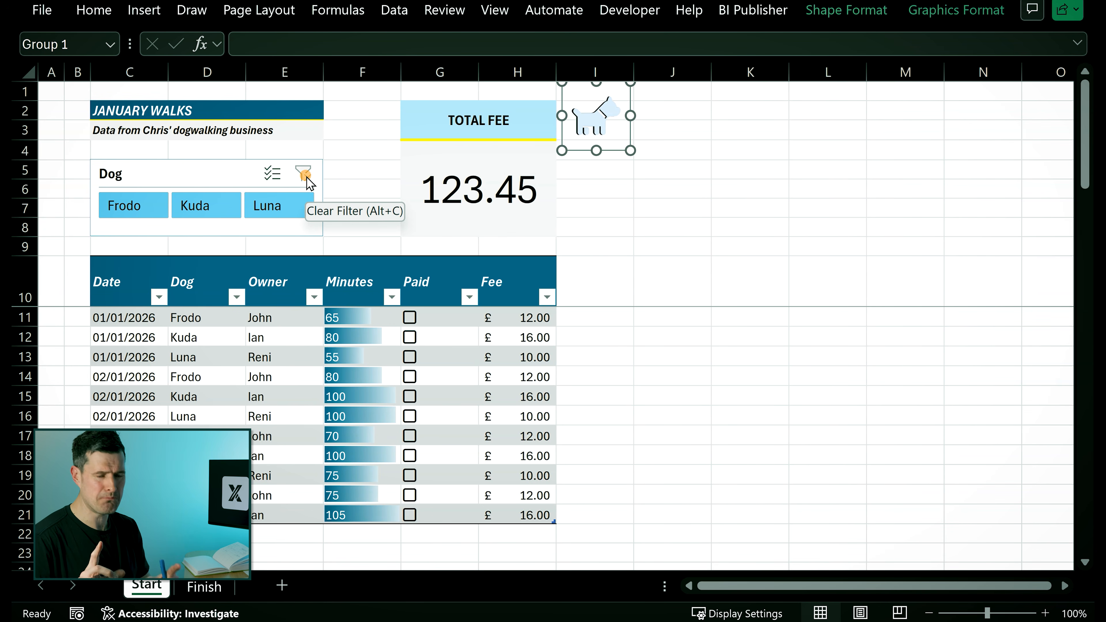
- Enter a SUBTOTAL formula with function 9 over the table's Minutes column in the Total Fee cell G4
click(465, 187)
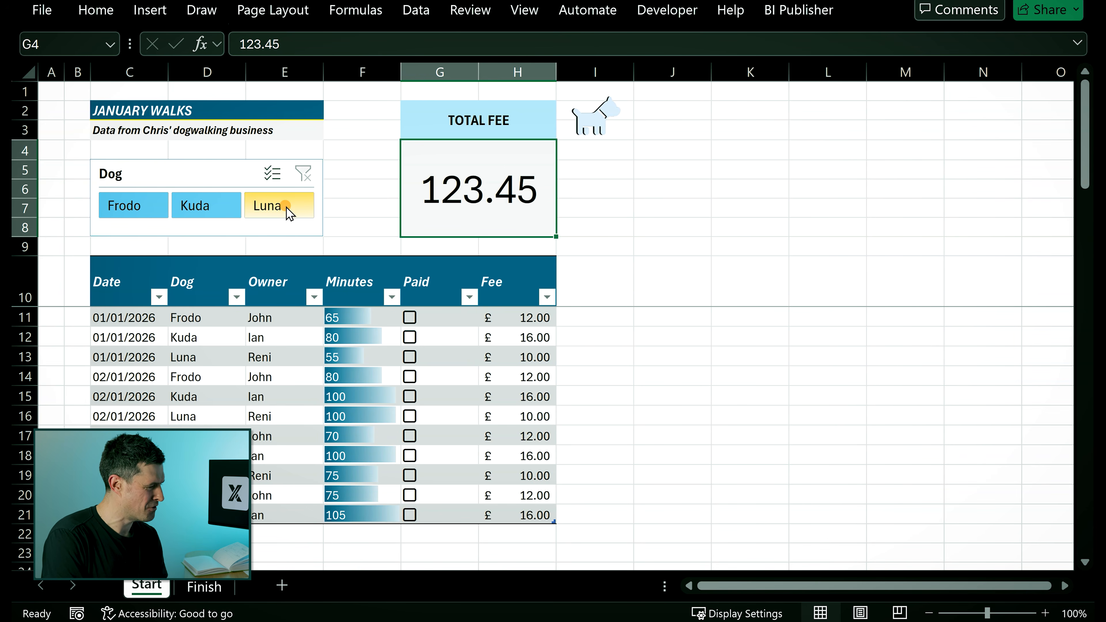
click(267, 205)
click(207, 214)
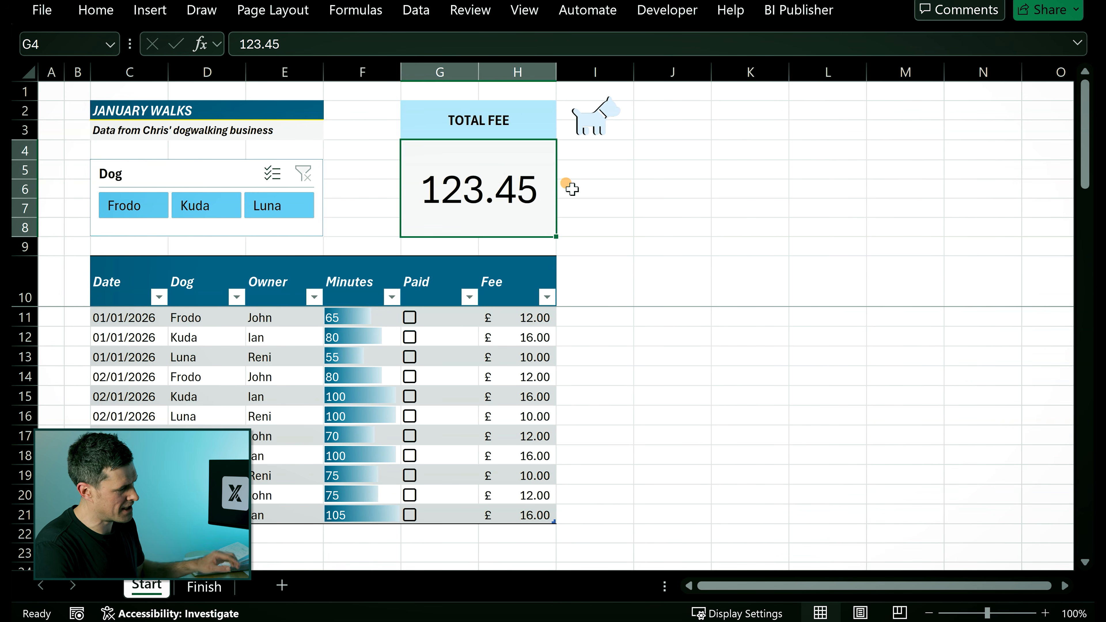
text(=subtit)
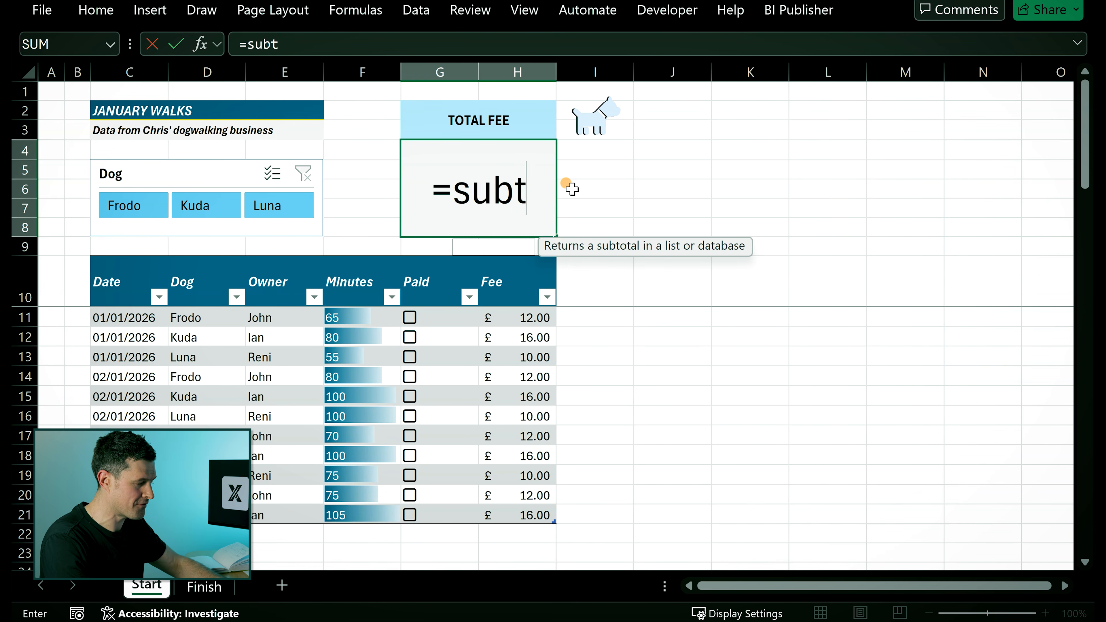
key(BackSpace)
key(BackSpace)
text(ot)
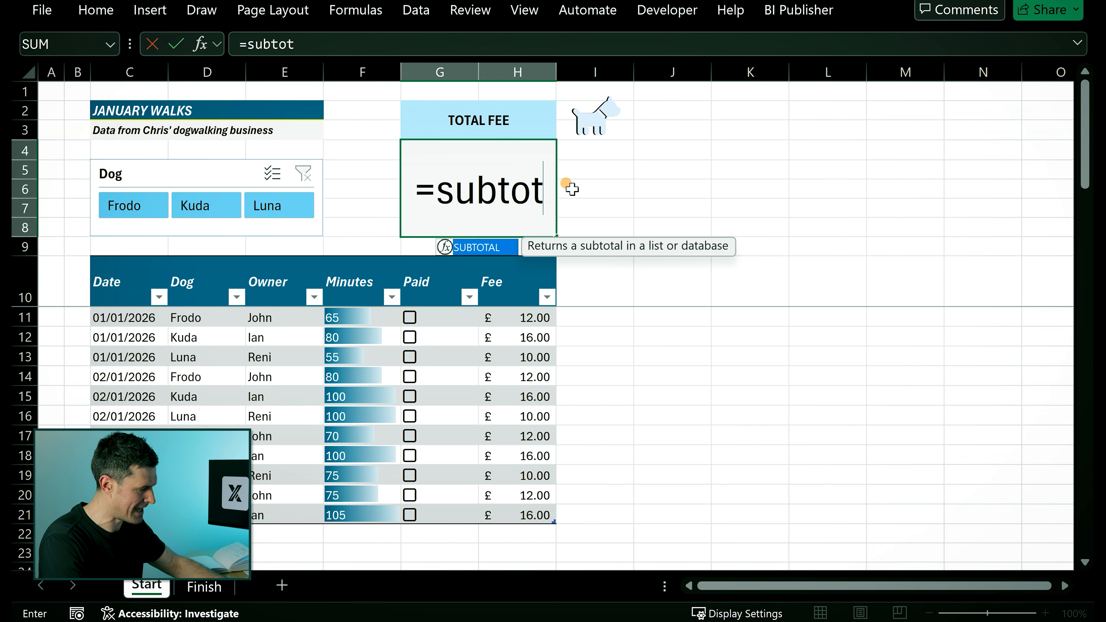
text(al()
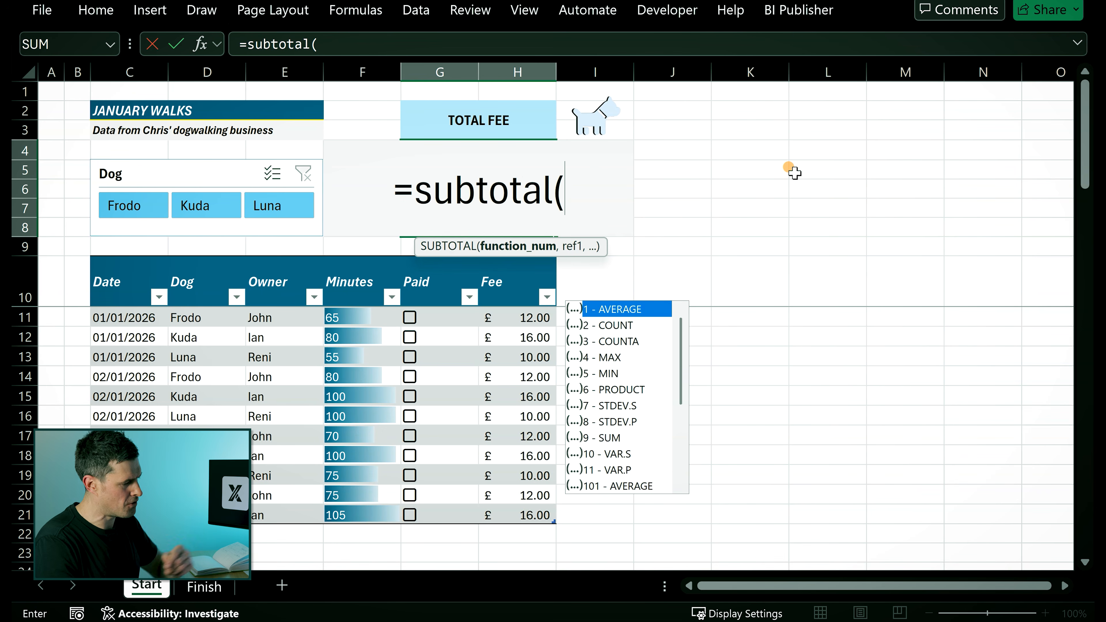
text(9)
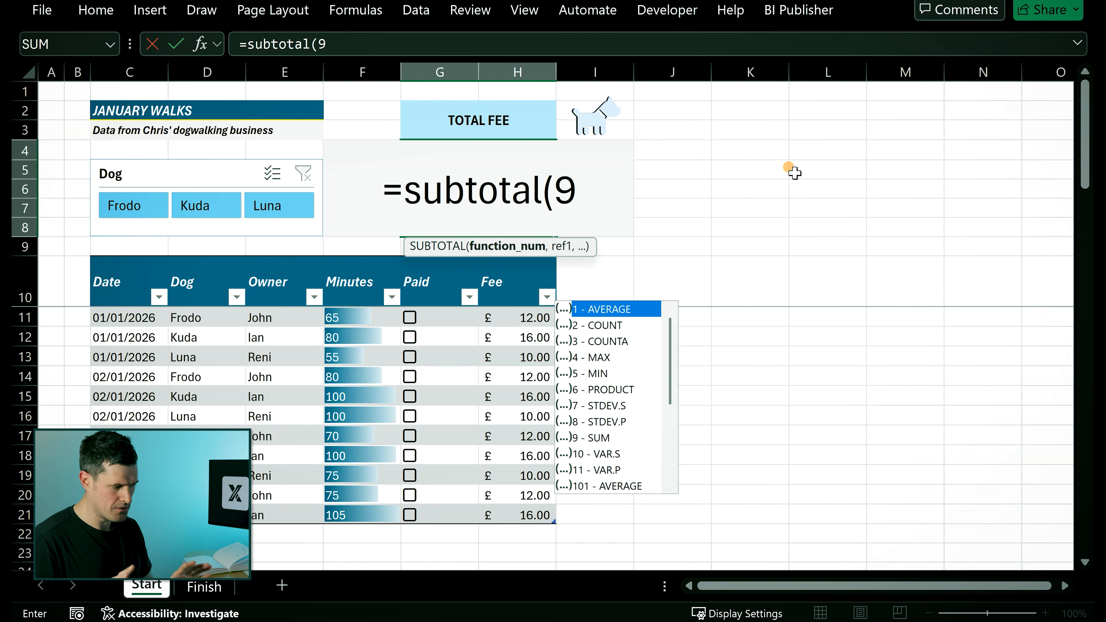
text(,)
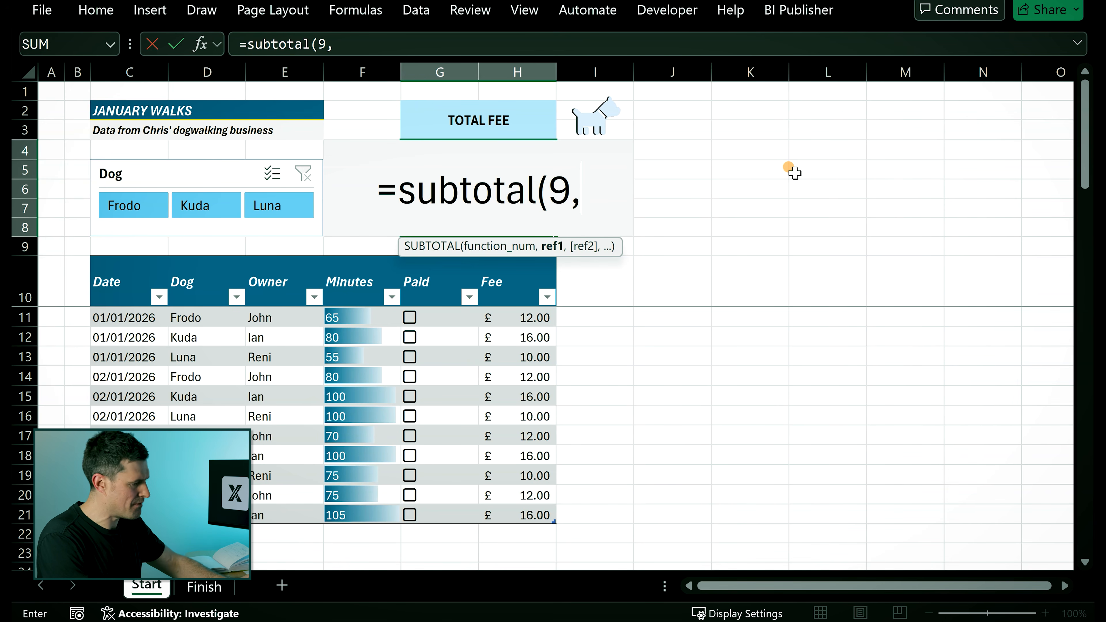
click(370, 317)
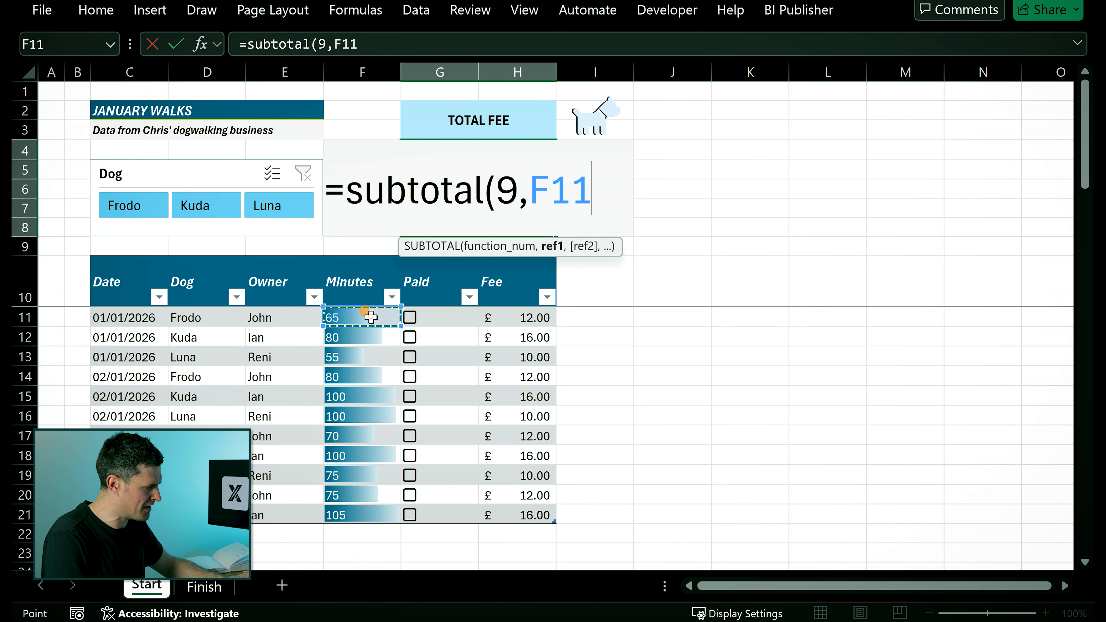
key(shift+Down)
key(shift+Down)
key(shift+Down)
key(shift+Down)
key(shift+Down)
key(shift+Down)
key(shift+Down)
key(shift+Down)
key(shift+Down)
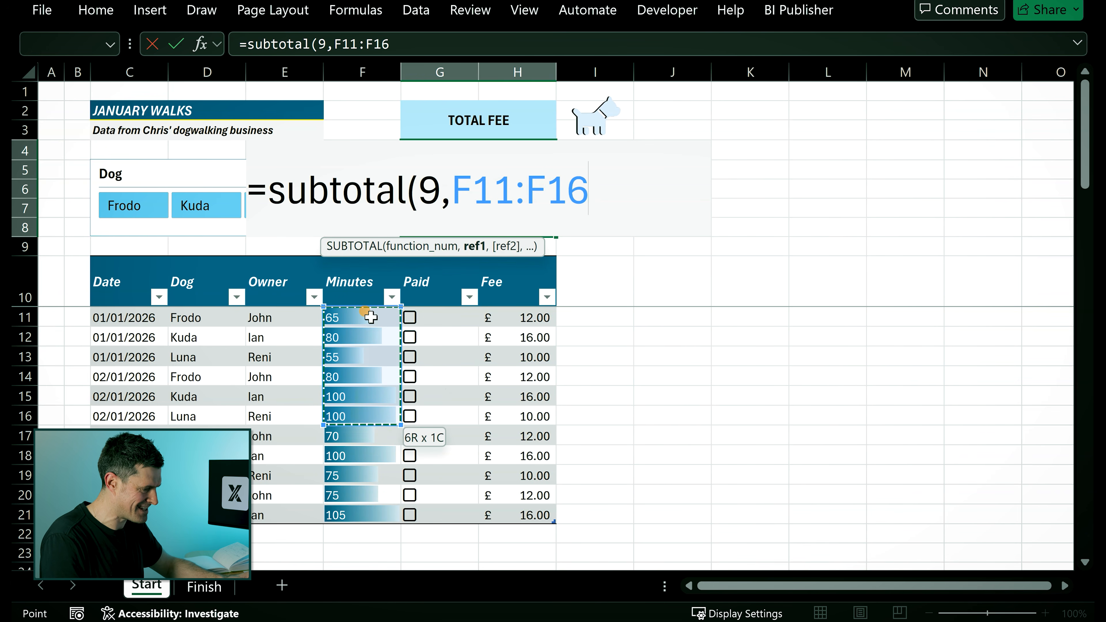
key(shift+Down)
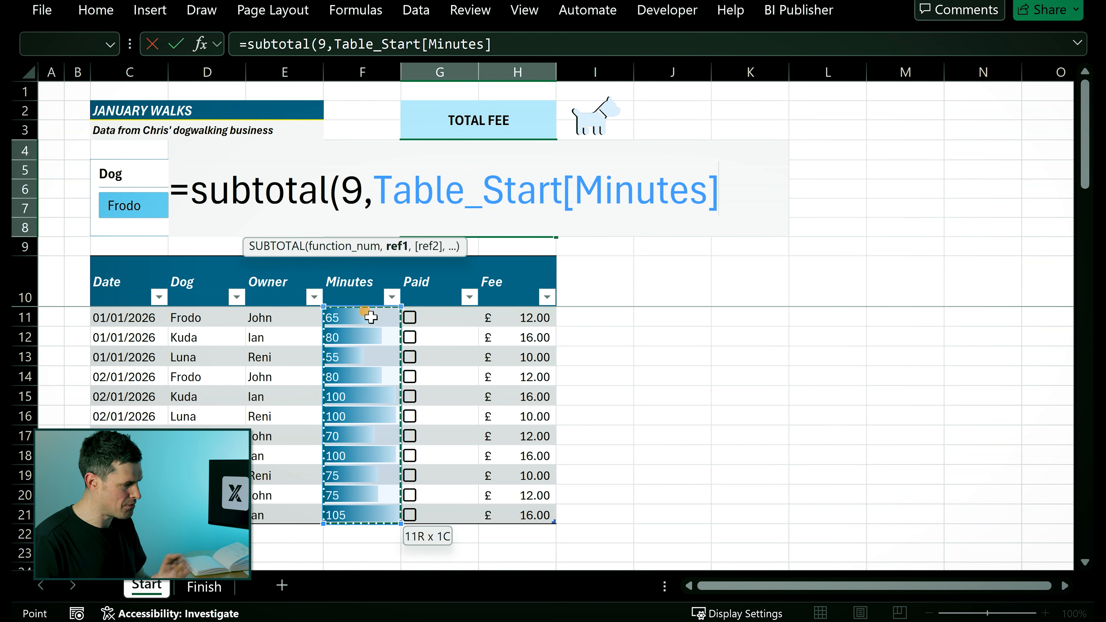
text())
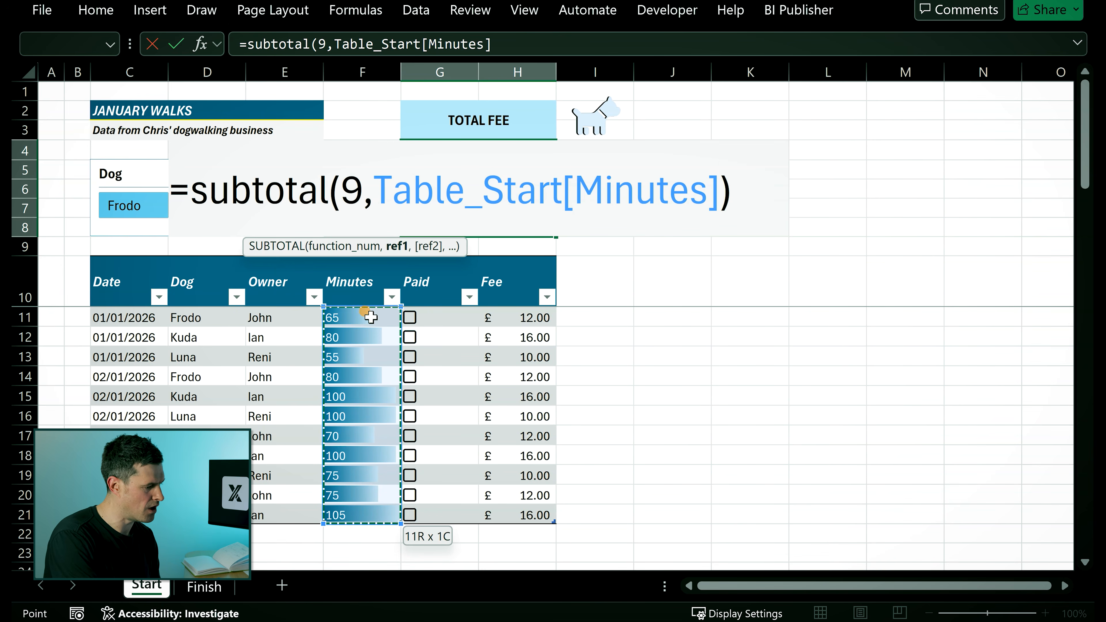
key(Return)
key(Up)
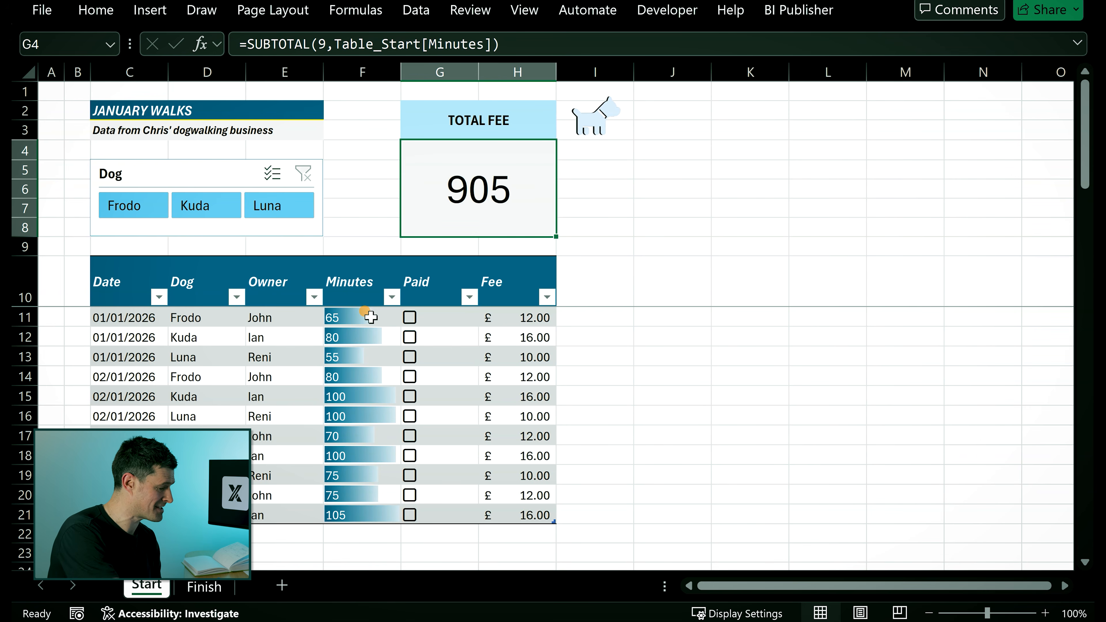
- Edit the Total Fee formula so it subtotals the Fee column instead, giving =SUBTOTAL(9,Table_Start[Fee])
key(F2)
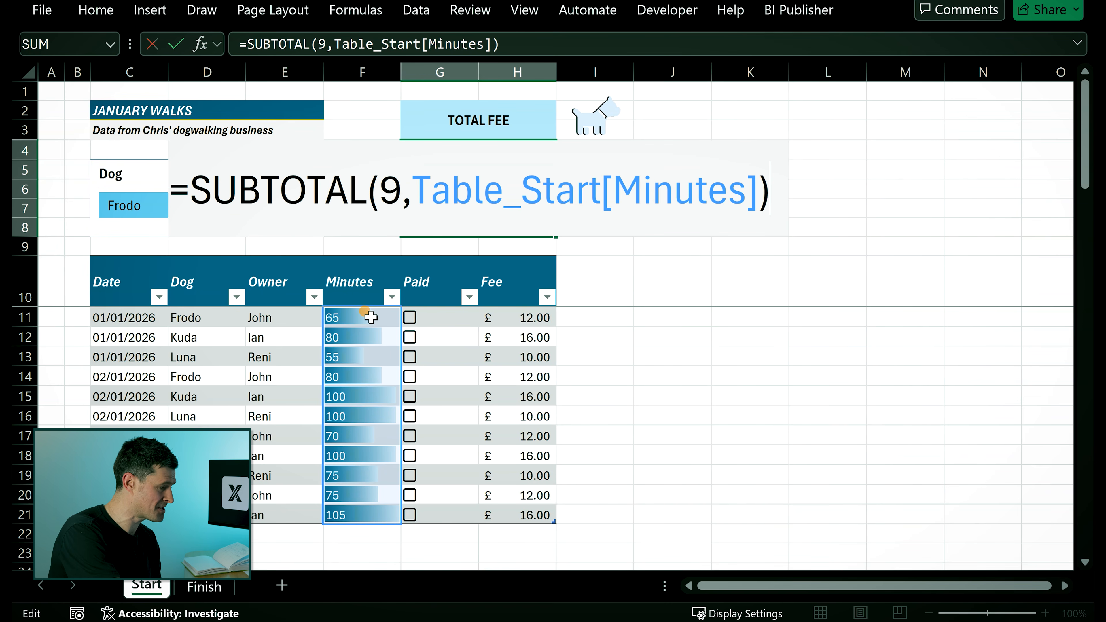
click(742, 197)
key(BackSpace)
key(BackSpace)
key(BackSpace)
key(BackSpace)
key(BackSpace)
key(BackSpace)
key(BackSpace)
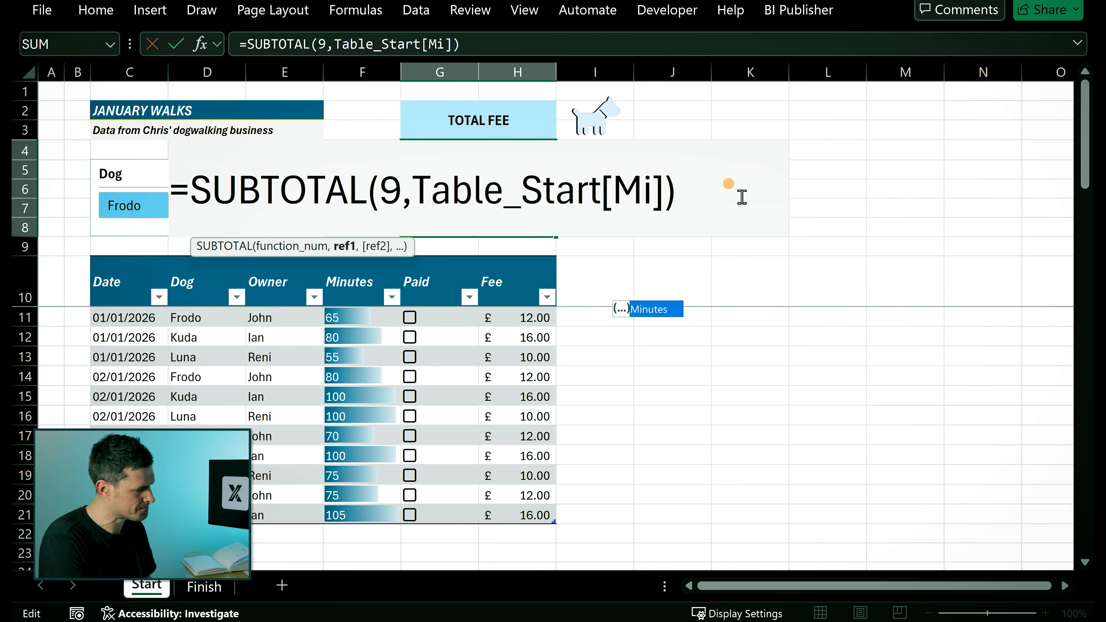
text(Fee)
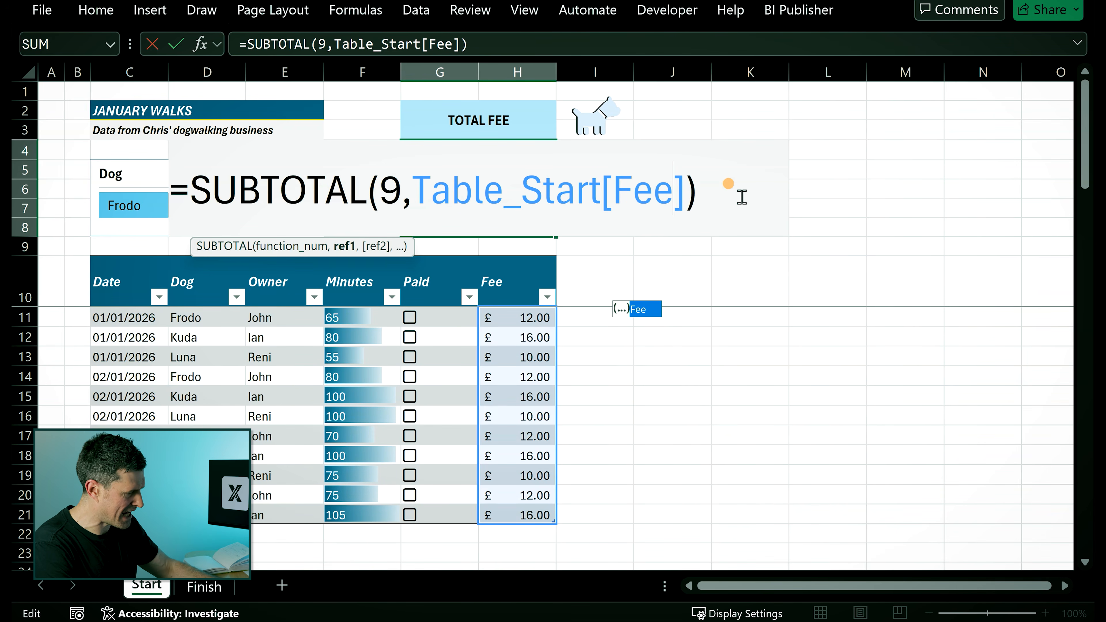
key(ctrl+Return)
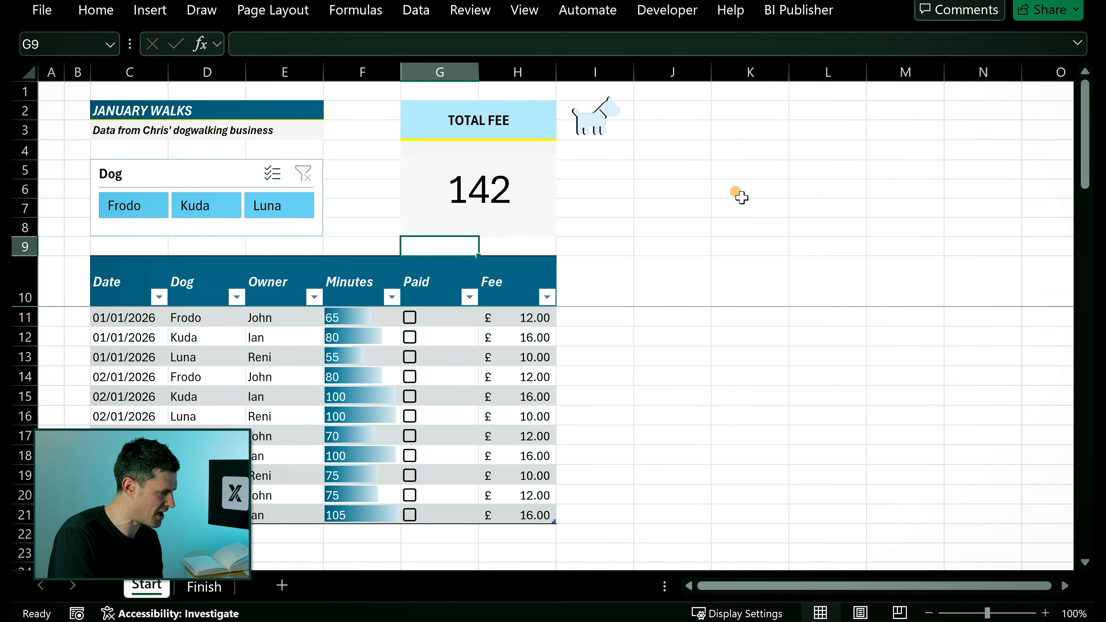
- Apply the Currency number format to the Total Fee cell
click(93, 10)
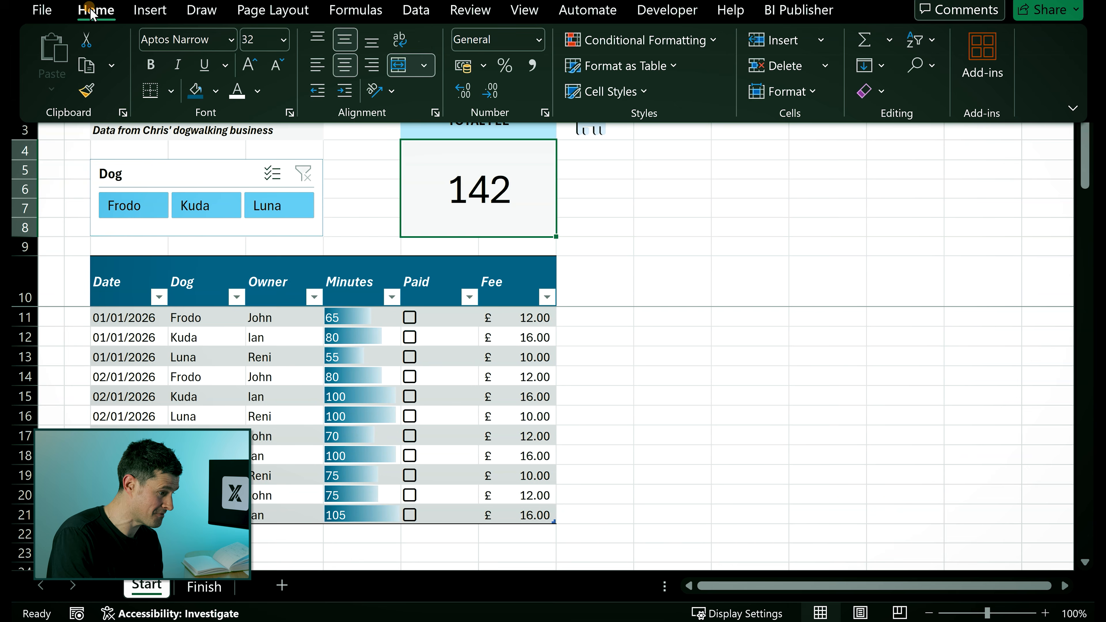
click(539, 41)
click(554, 172)
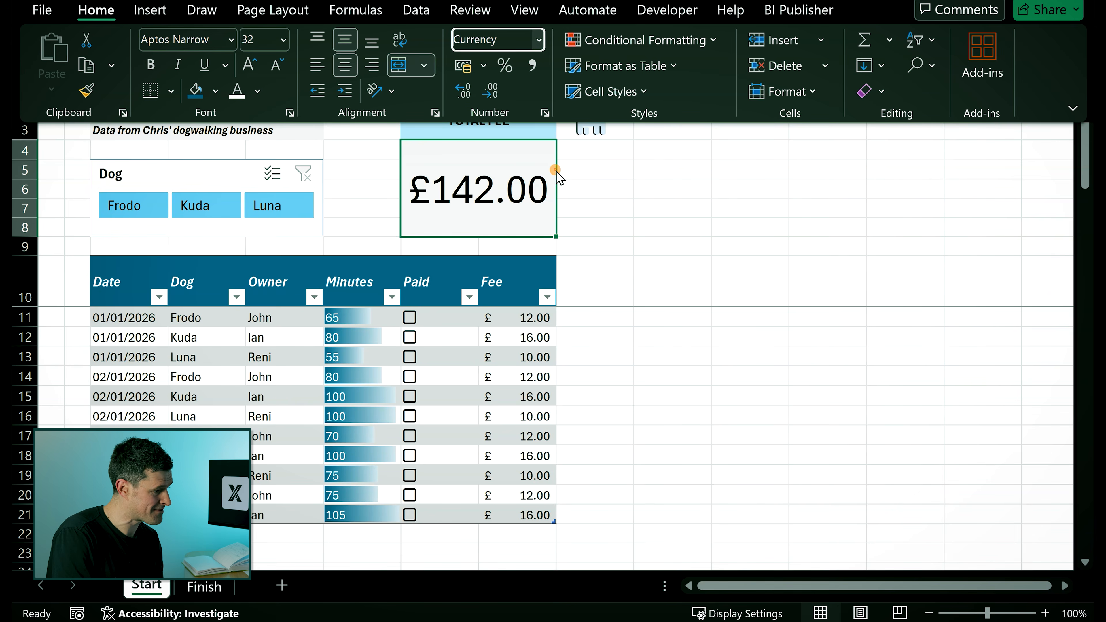
click(704, 211)
click(701, 206)
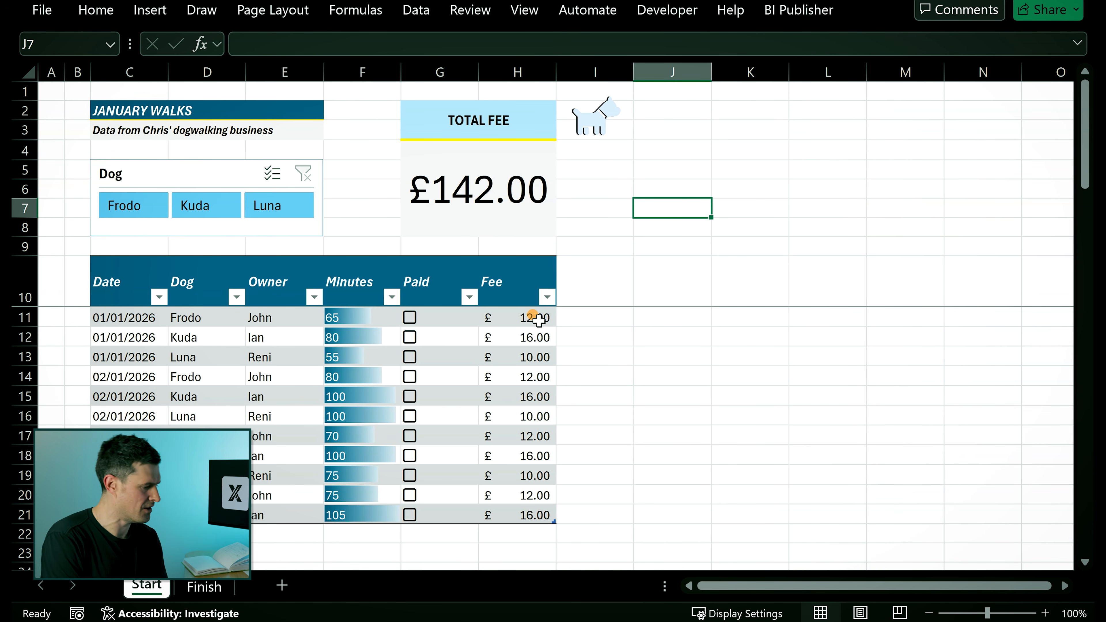
- Select the Fee values H11:H21 to check their sum against the Total Fee card
click(529, 313)
key(shift+Down)
key(shift+Down)
key(shift+Down)
key(shift+Down)
key(shift+Down)
key(shift+Down)
key(shift+Down)
key(shift+Down)
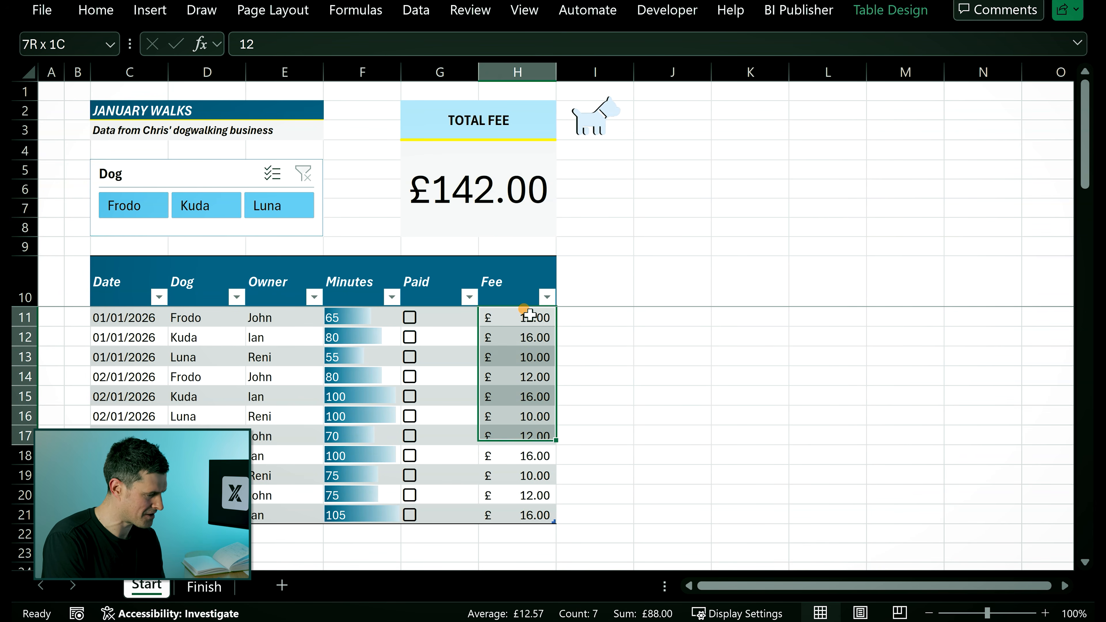
key(shift+Down)
key(shift+Down)
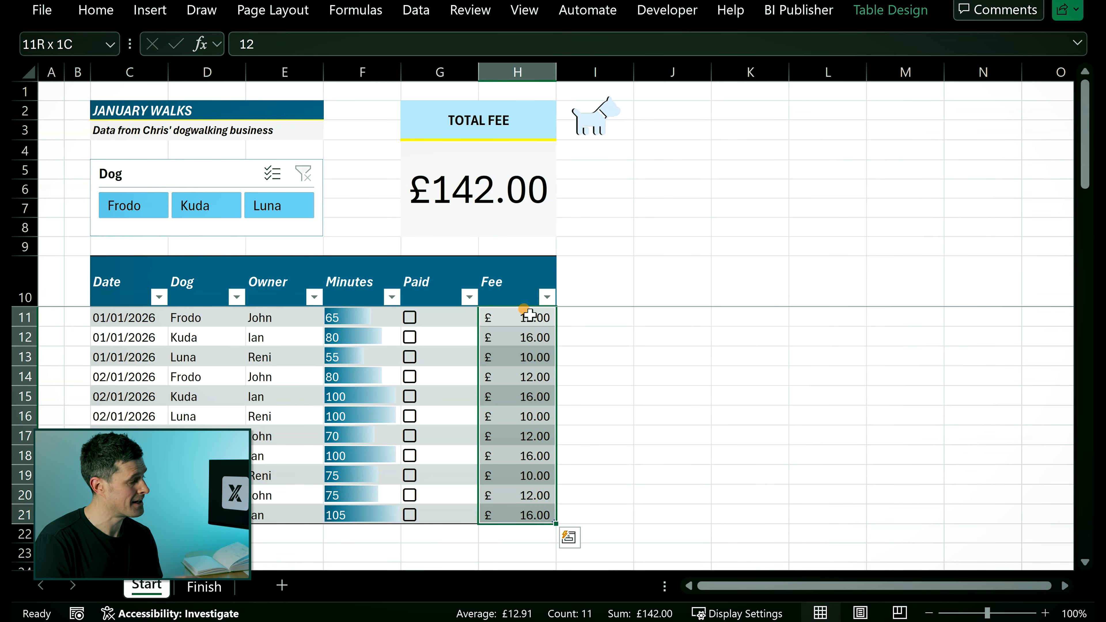
- Test the Total Fee card by filtering single and multiple dogs with the slicer, then clear the filter
click(139, 206)
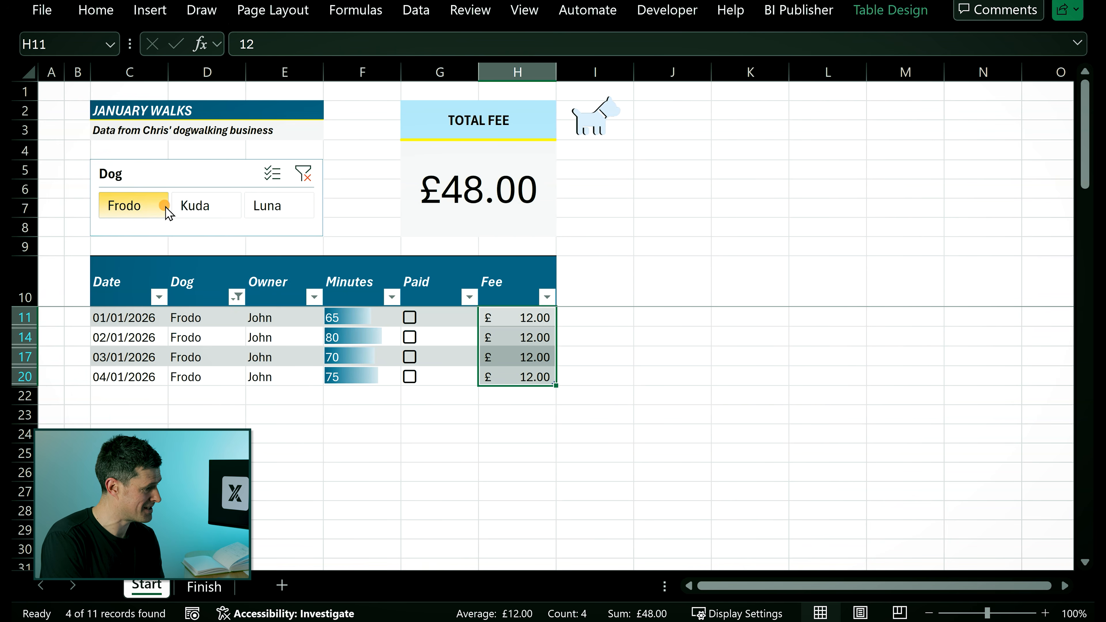
click(201, 211)
click(282, 223)
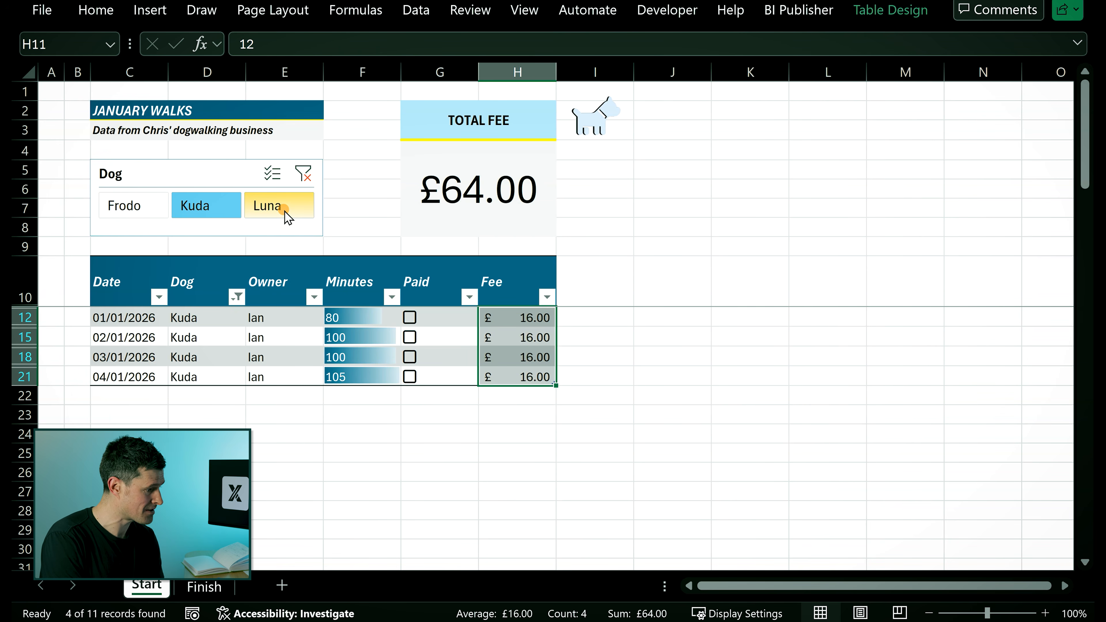
click(272, 174)
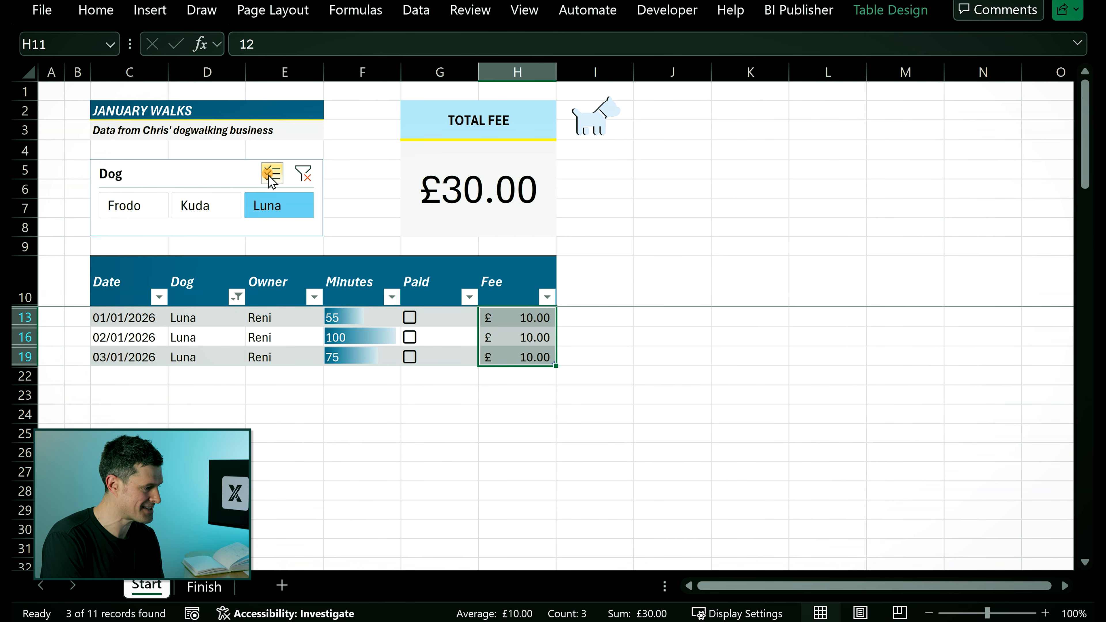
click(218, 202)
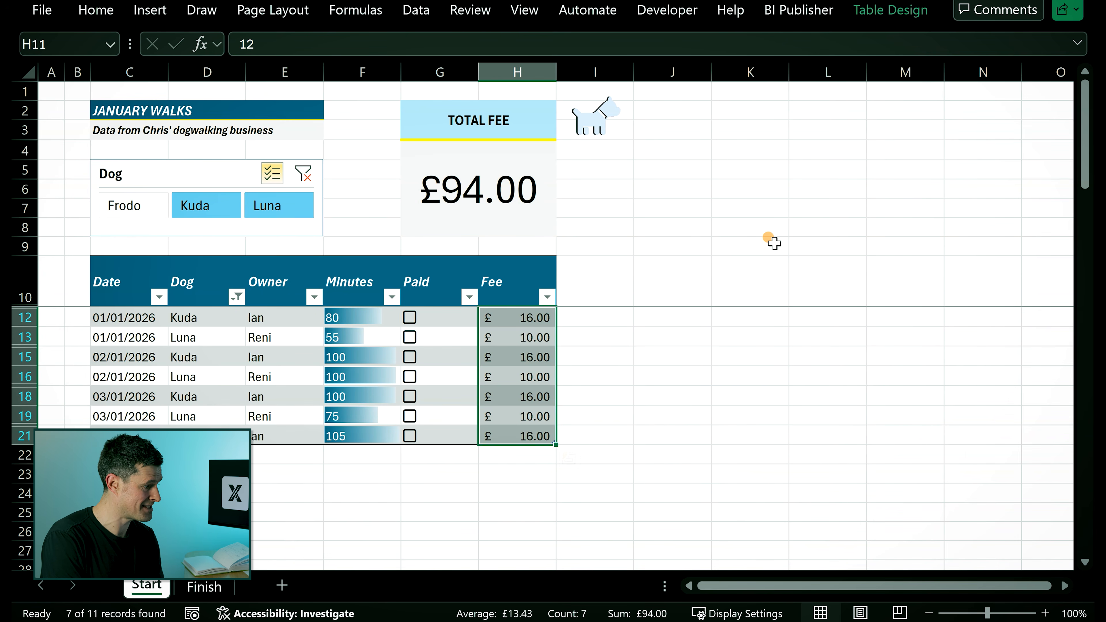
click(301, 179)
click(670, 153)
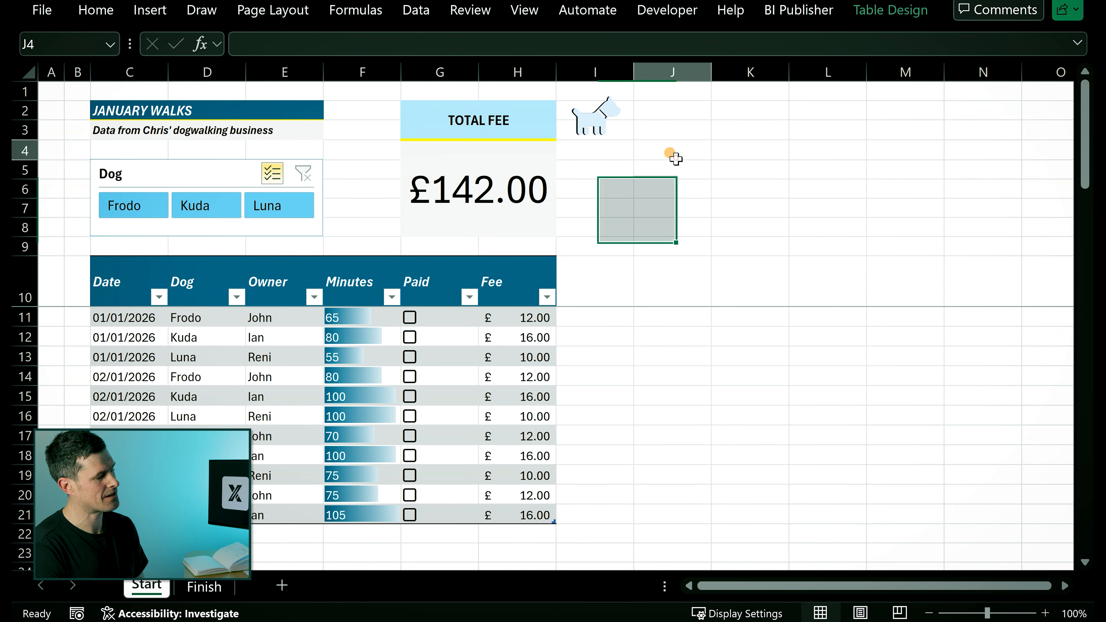